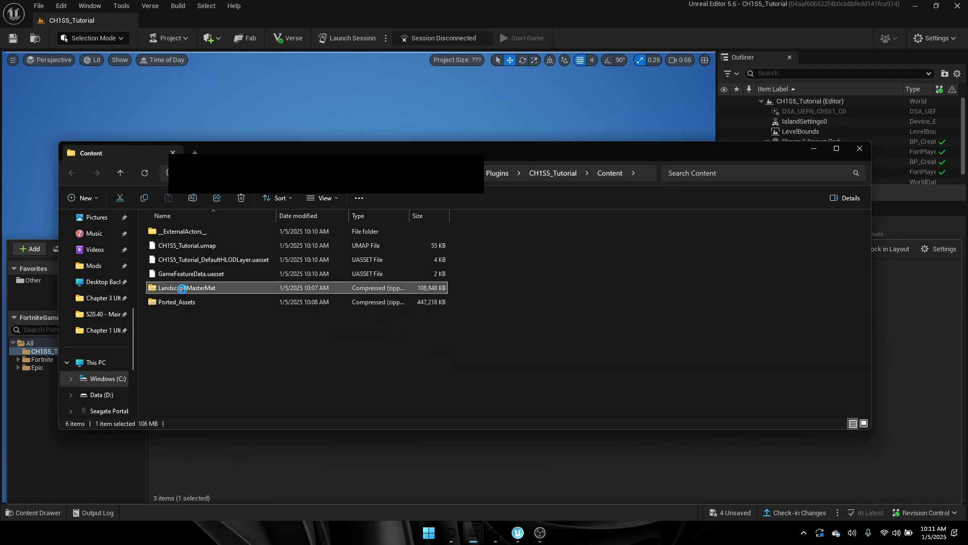
Step: Extract the LandscapeMasterMat archive into a LandscapeMasterMat folder inside the project's Content folder
{"action": "right_click", "coordinate": [183, 289]}
{"action": "left_click", "coordinate": [206, 283]}
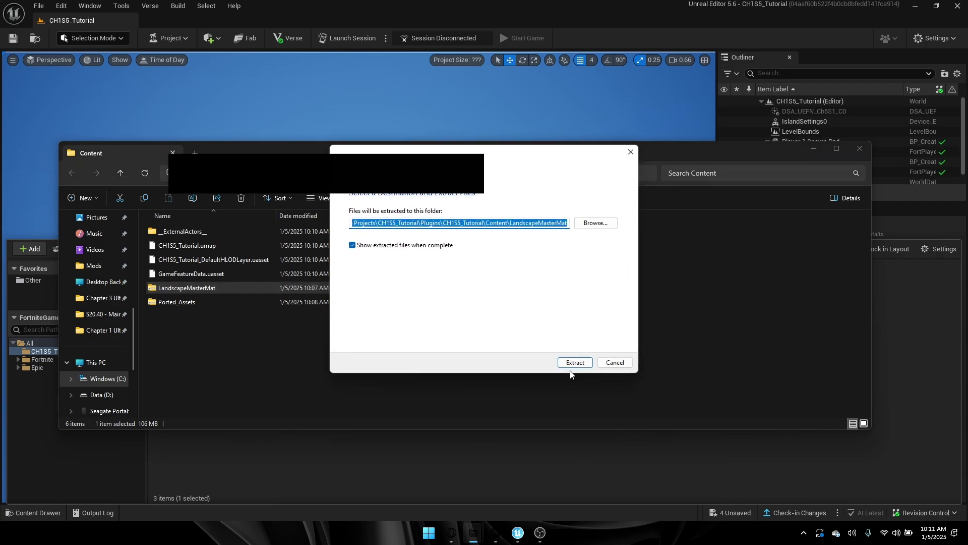
{"action": "left_click", "coordinate": [570, 367]}
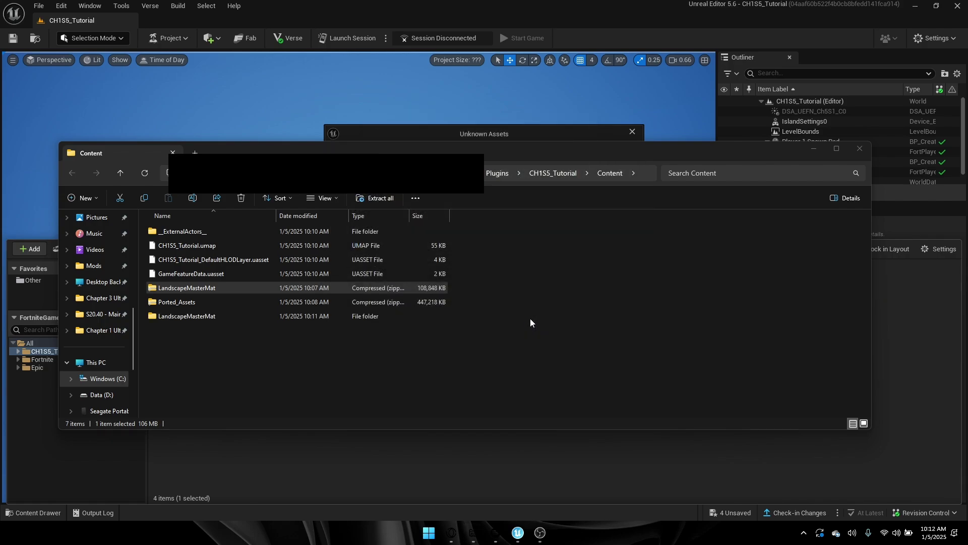
Step: Extract the Ported_Assets archive into a Ported_Assets folder inside the project's Content folder
{"action": "right_click", "coordinate": [204, 301]}
{"action": "left_click", "coordinate": [187, 302]}
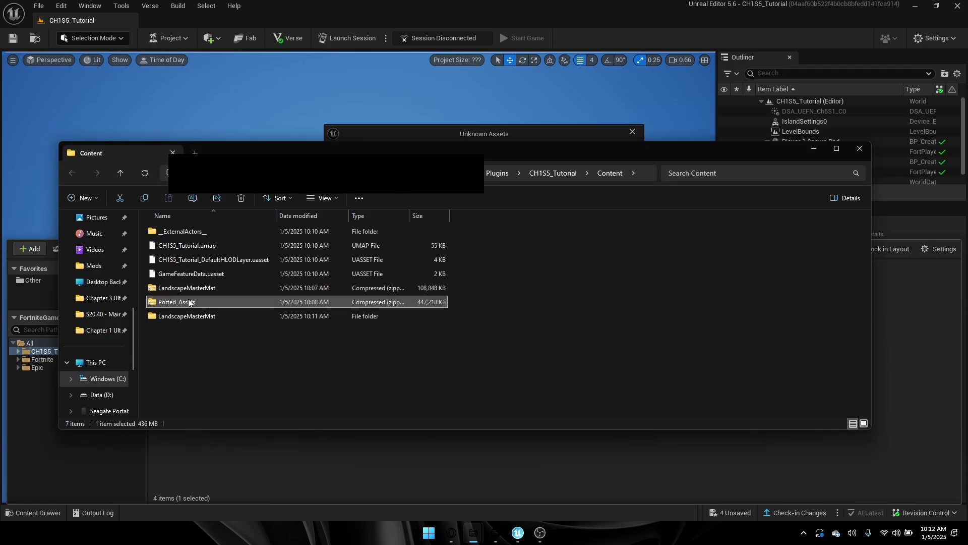
{"action": "right_click", "coordinate": [188, 302]}
{"action": "left_click", "coordinate": [218, 283]}
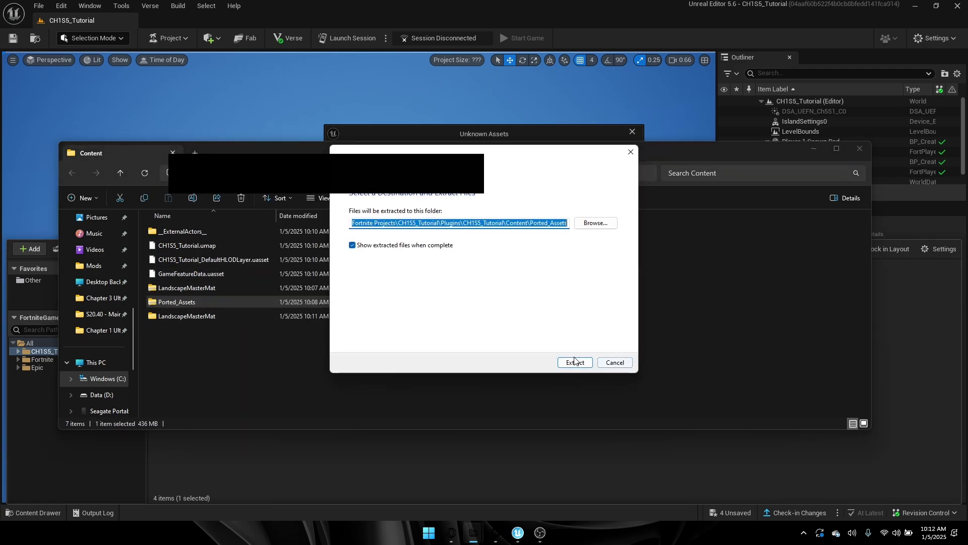
{"action": "left_click", "coordinate": [575, 362]}
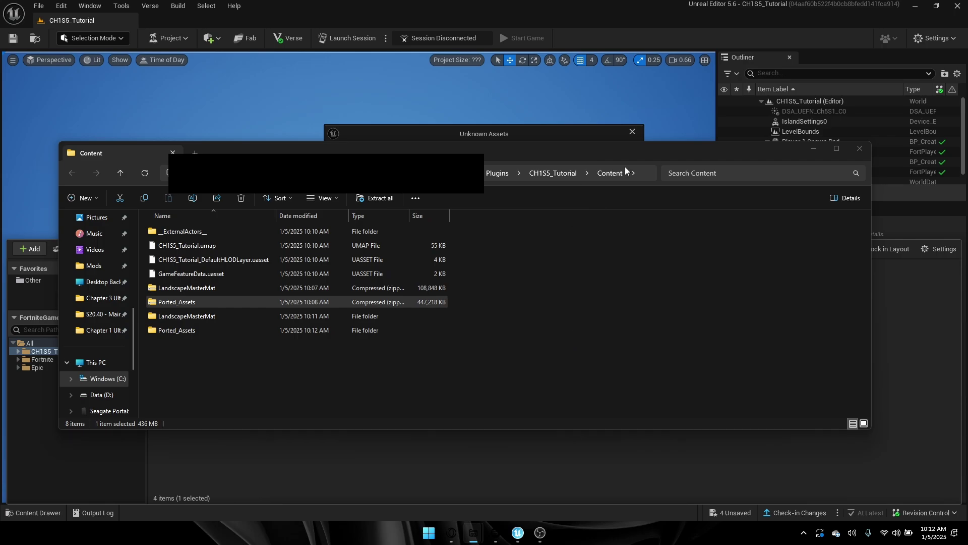
Step: Return to the Unreal Editor and allow all the unknown assets from the extracted folders
{"action": "left_click", "coordinate": [812, 148]}
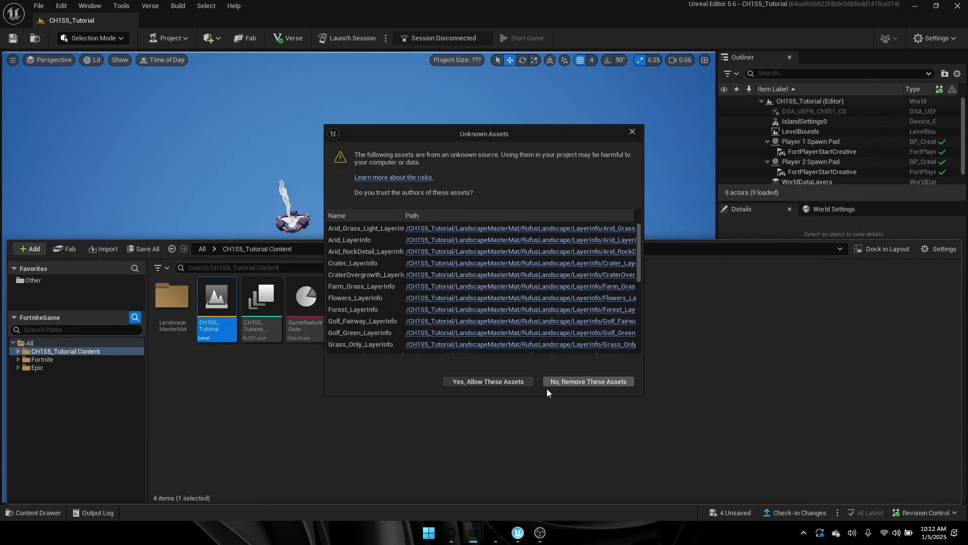
{"action": "left_click", "coordinate": [479, 386]}
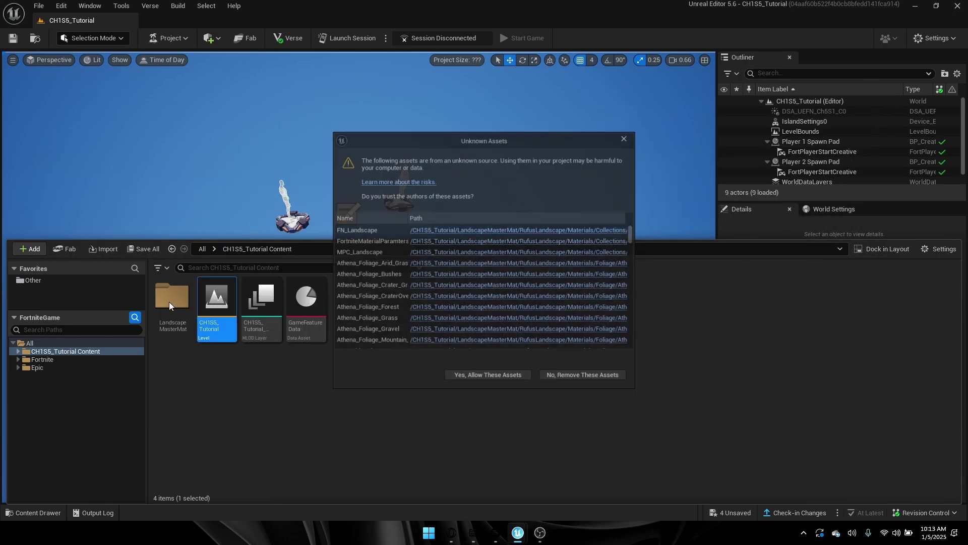
{"action": "left_click", "coordinate": [490, 381]}
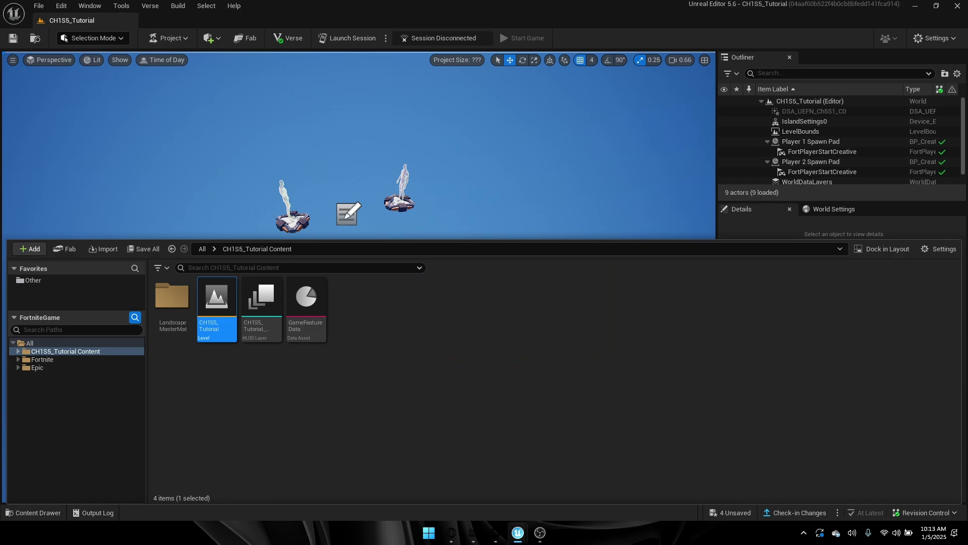
Step: Check the extracted Ported_Assets folder in the project content and return to the CH1S5_Tutorial Content root
{"action": "right_click", "coordinate": [503, 238]}
{"action": "right_click_drag", "start_coordinate": [258, 403], "coordinate": [258, 383]}
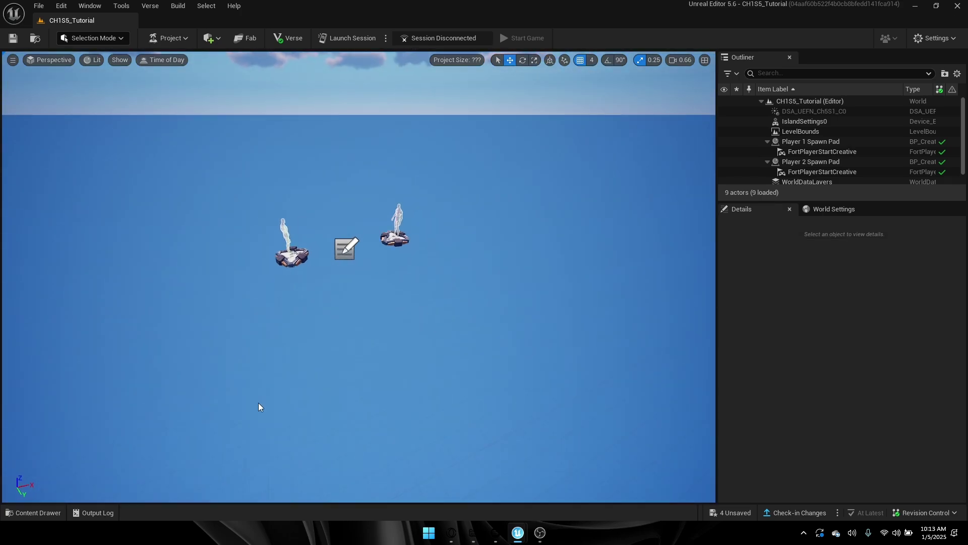
{"action": "left_click", "coordinate": [28, 514]}
{"action": "double_click", "coordinate": [351, 297]}
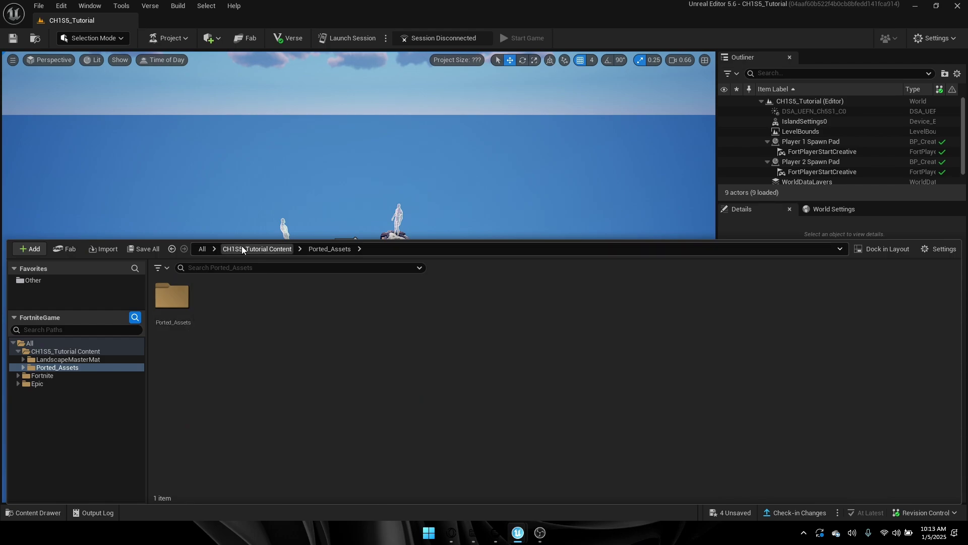
{"action": "left_click", "coordinate": [265, 251]}
{"action": "right_click_drag", "start_coordinate": [212, 166], "coordinate": [212, 188]}
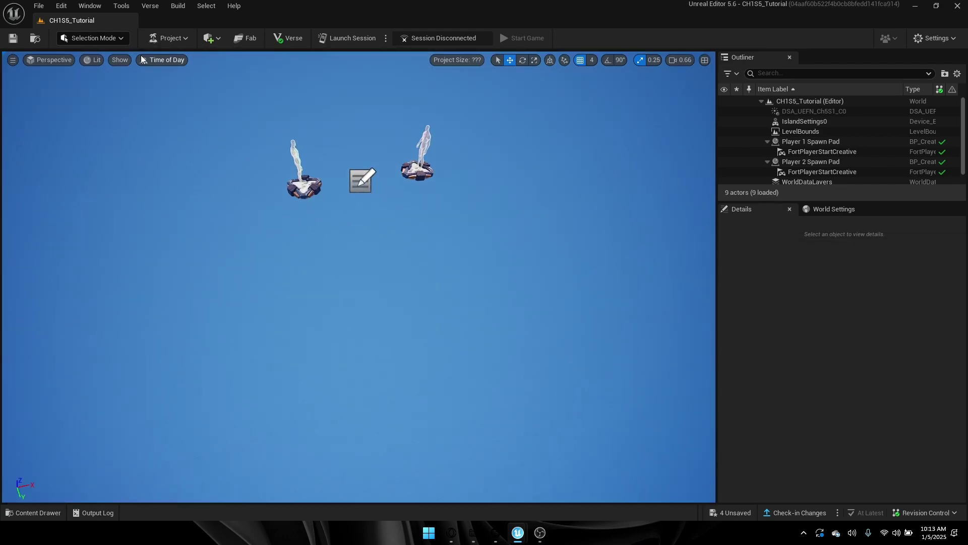
Step: Switch to Landscape Mode and set the new landscape to be imported from a file
{"action": "left_click", "coordinate": [105, 41]}
{"action": "left_click", "coordinate": [91, 70]}
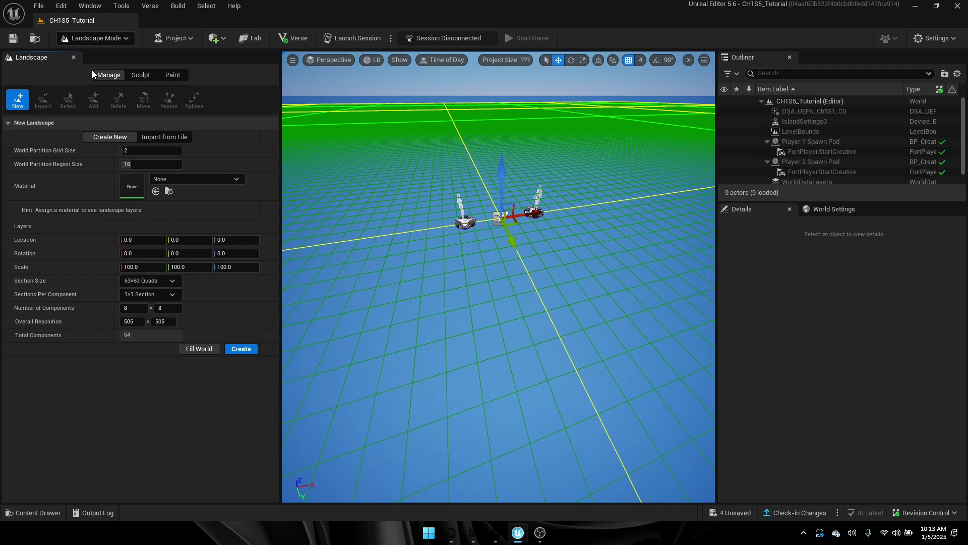
{"action": "left_click", "coordinate": [180, 135]}
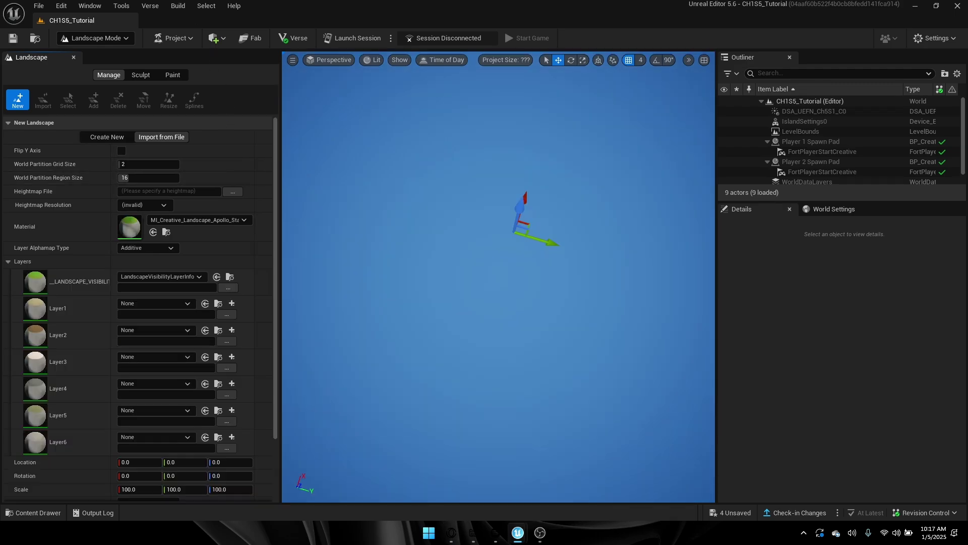
Step: Load the Height PNG from the Athena_Terrain 5.00 heightmap folder as the landscape's heightmap file
{"action": "mouse_move", "coordinate": [473, 532]}
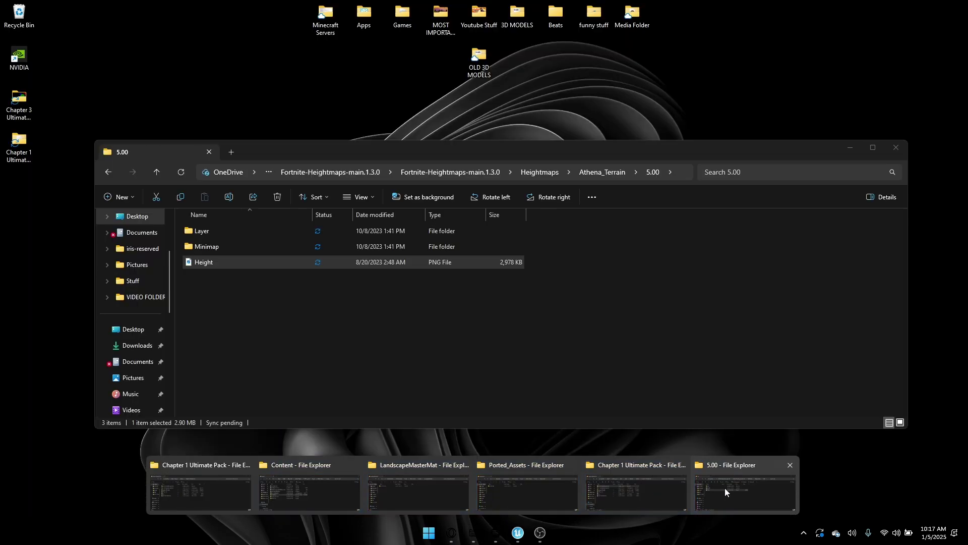
{"action": "left_click", "coordinate": [725, 488]}
{"action": "left_click_drag", "start_coordinate": [522, 149], "coordinate": [495, 145]}
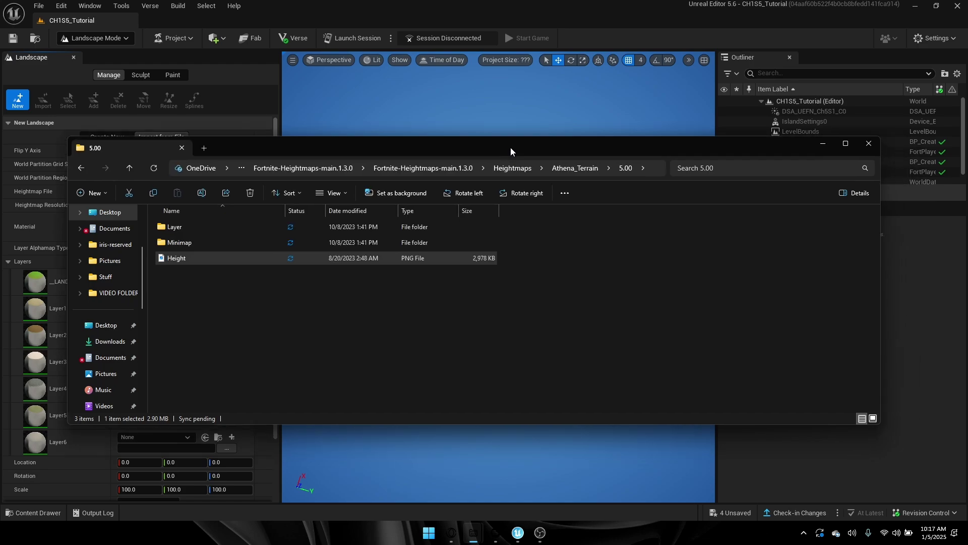
{"action": "left_click_drag", "start_coordinate": [253, 162], "coordinate": [304, 237]}
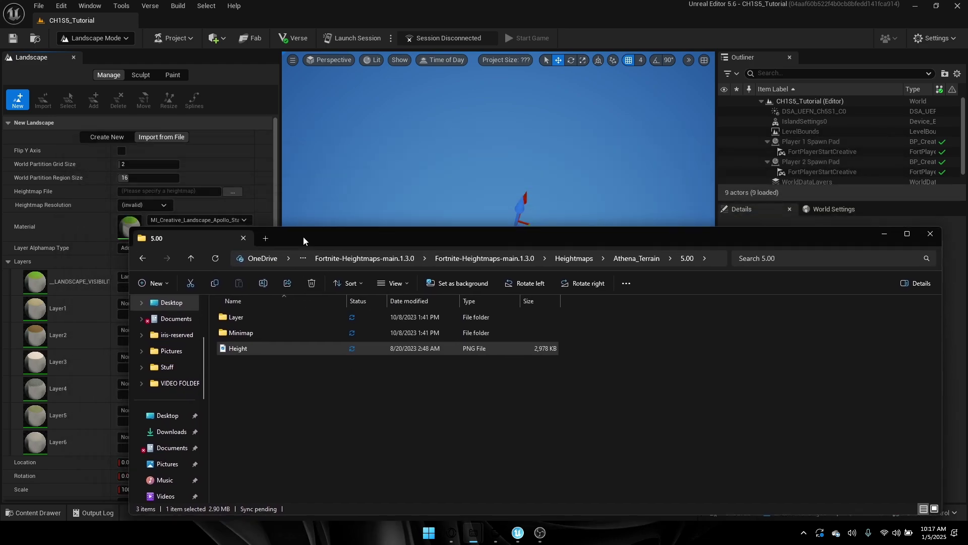
{"action": "left_click", "coordinate": [232, 191]}
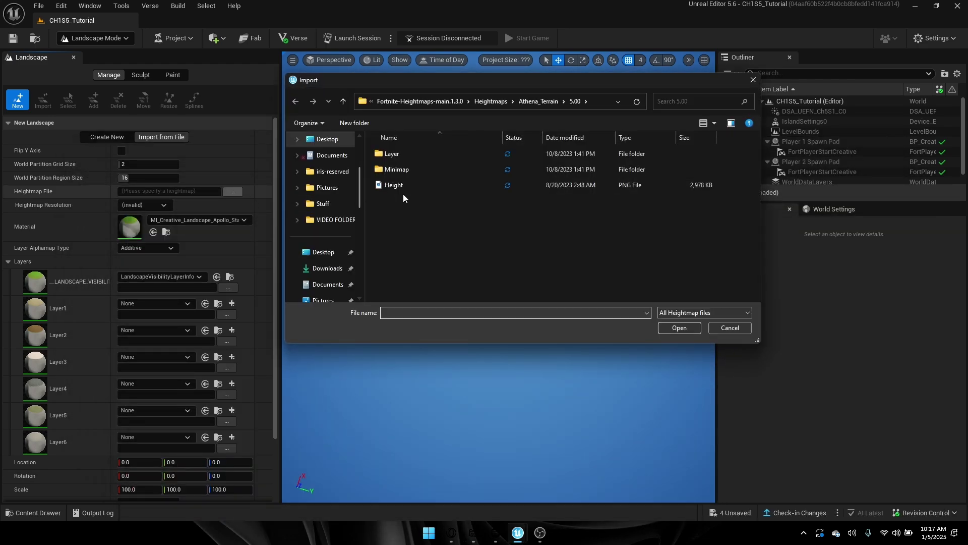
{"action": "left_click", "coordinate": [410, 190]}
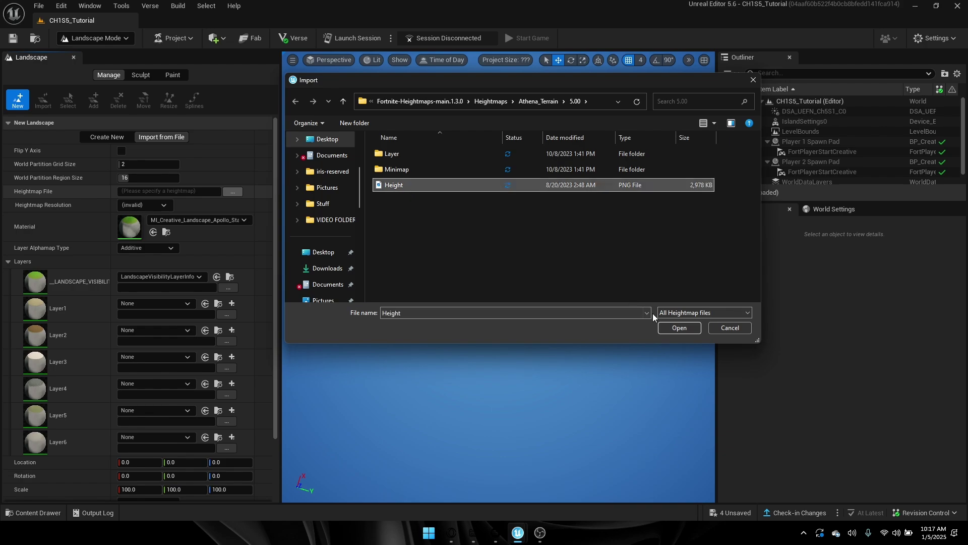
{"action": "left_click", "coordinate": [679, 327]}
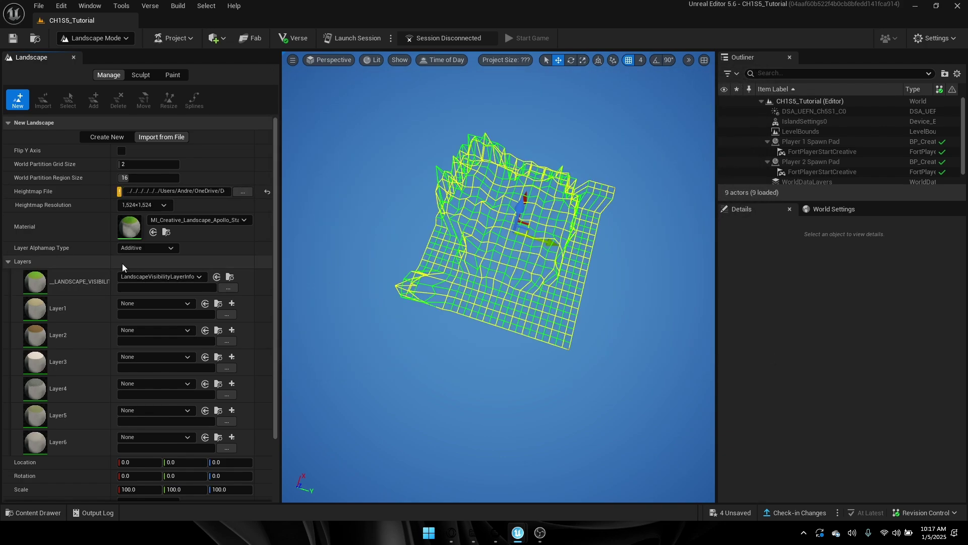
Step: Assign M_Athena_Terrain_Master from the RufusLandscape Materials folder as the landscape material
{"action": "left_click", "coordinate": [174, 220]}
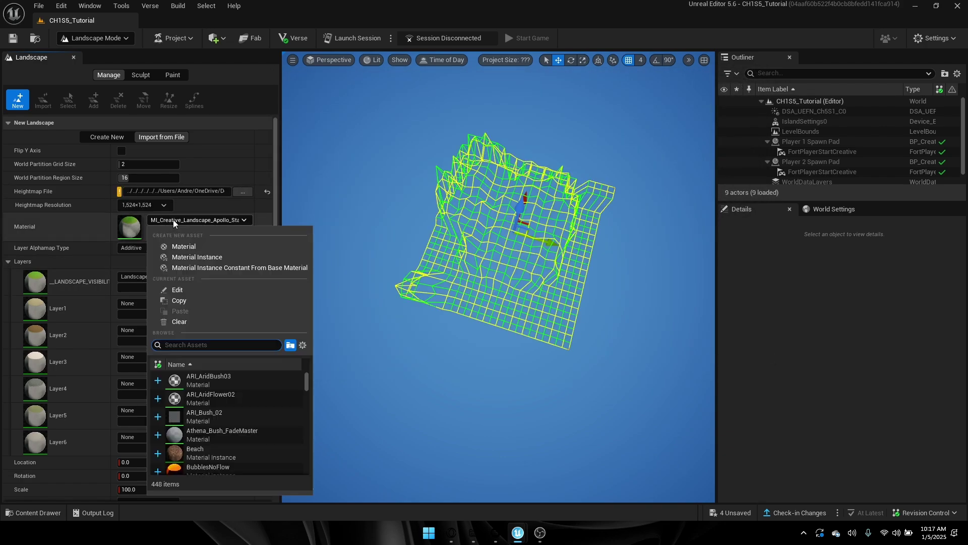
{"action": "left_click", "coordinate": [30, 512]}
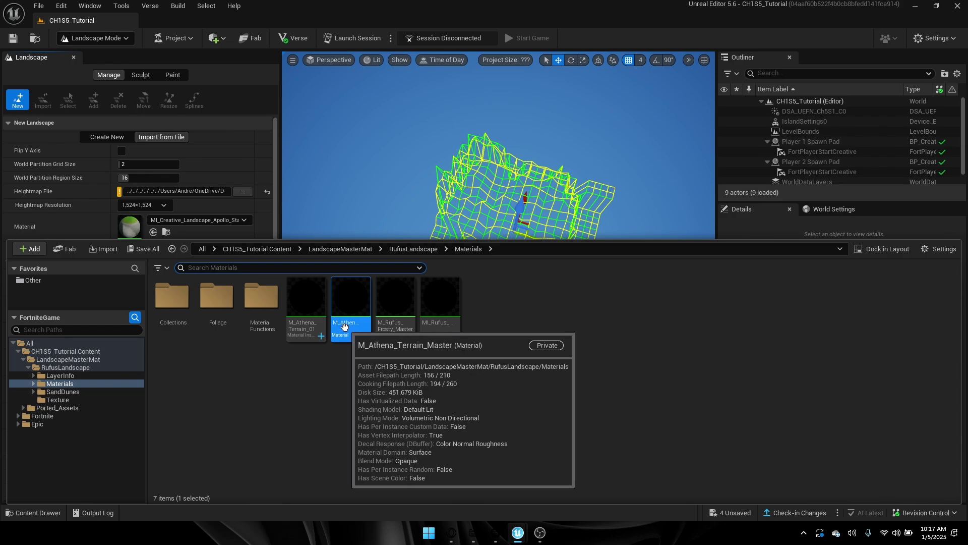
{"action": "left_click", "coordinate": [323, 247]}
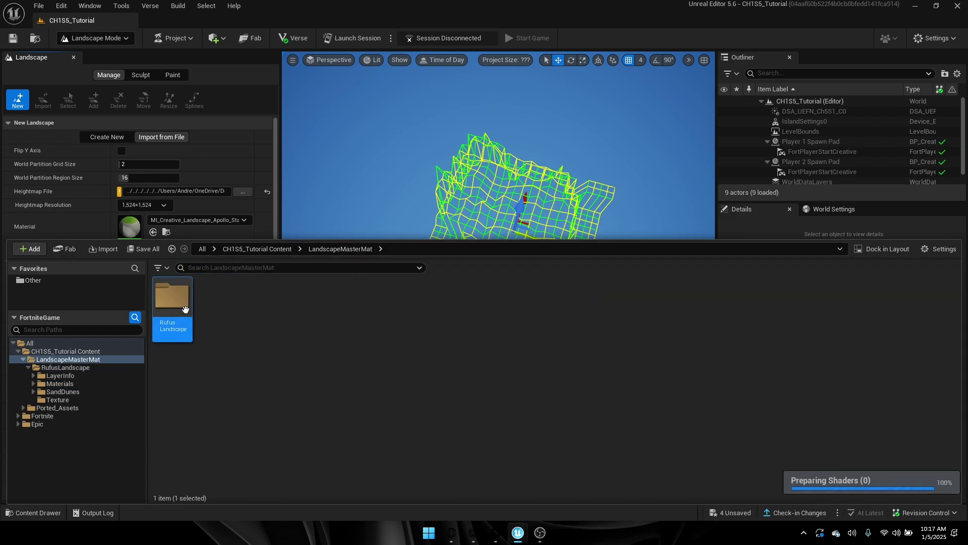
{"action": "double_click", "coordinate": [172, 298]}
{"action": "double_click", "coordinate": [217, 298]}
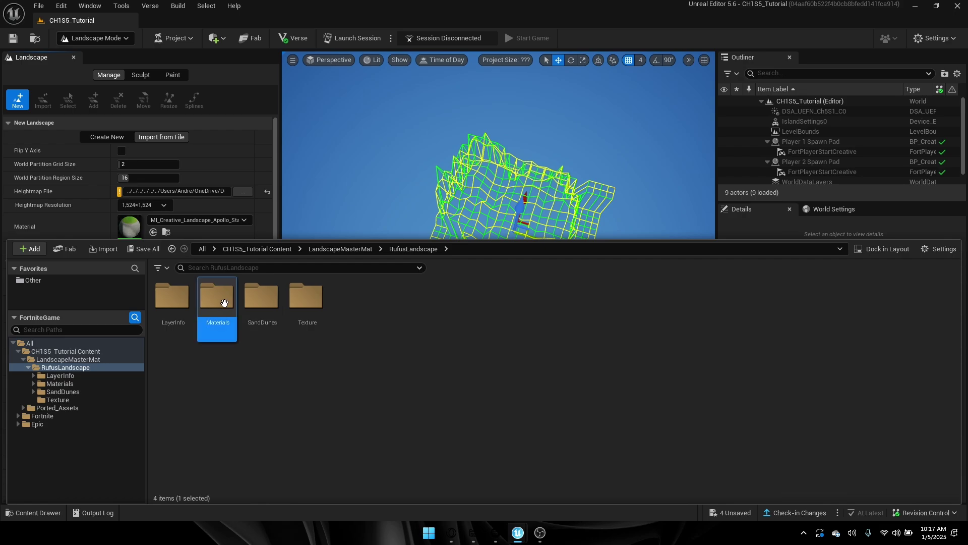
{"action": "left_click_drag", "start_coordinate": [352, 299], "coordinate": [213, 230]}
{"action": "left_click_drag", "start_coordinate": [365, 322], "coordinate": [151, 224]}
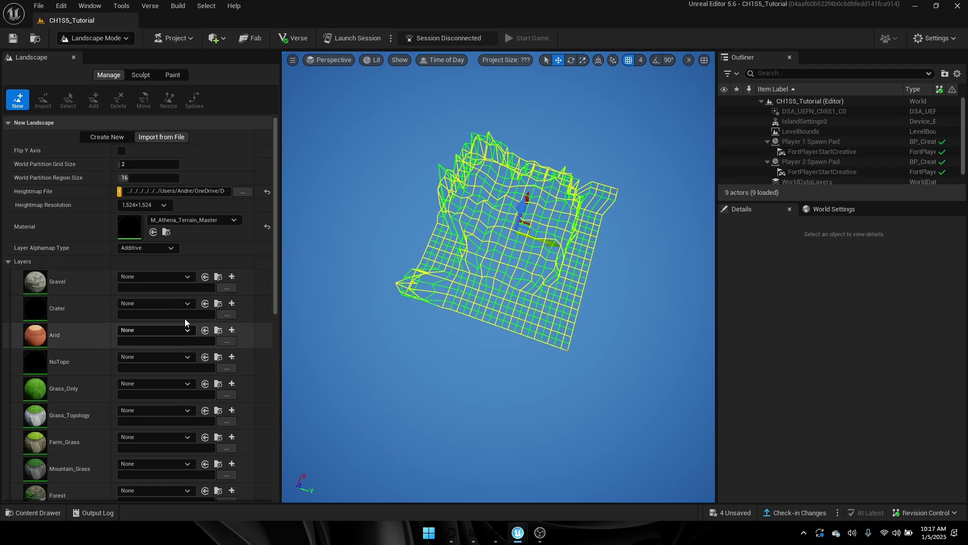
Step: Assign Gravel_LayerInfo to the Gravel layer and Crater_LayerInfo to the Crater layer
{"action": "left_click", "coordinate": [128, 285]}
{"action": "left_click", "coordinate": [147, 277]}
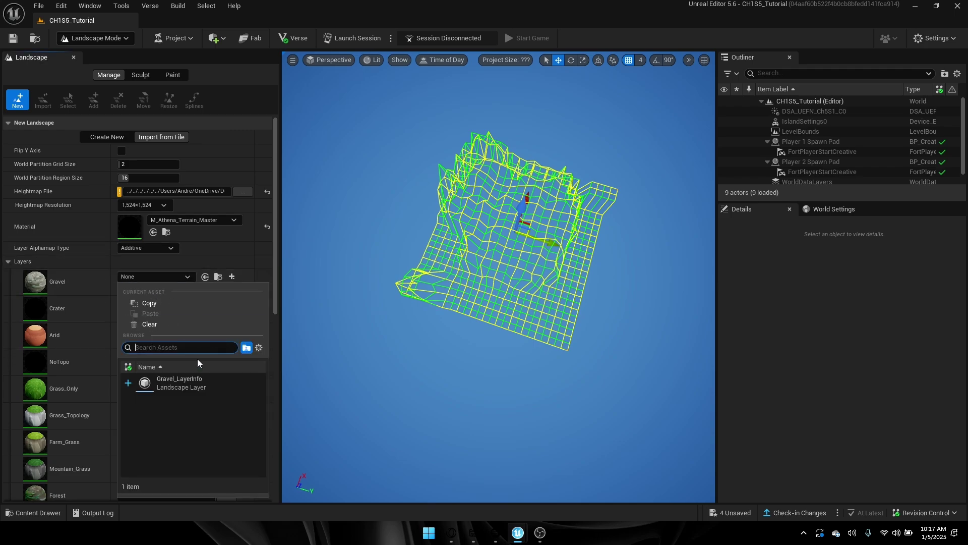
{"action": "left_click", "coordinate": [182, 380]}
{"action": "left_click", "coordinate": [129, 305]}
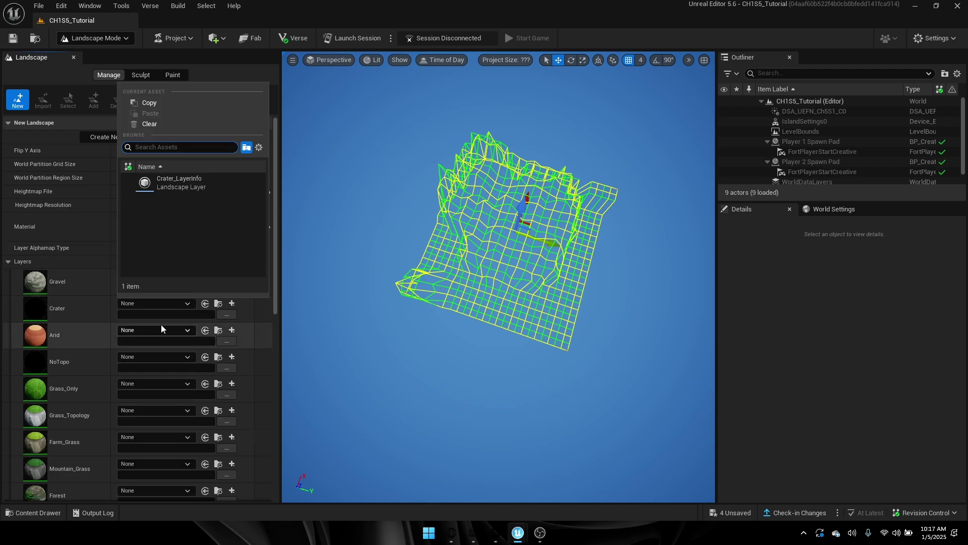
{"action": "left_click", "coordinate": [190, 190]}
Step: Assign Arid_LayerInfo, NoTopo_LayerInfo and Grass_Only_LayerInfo to the Arid, NoTopo and Grass_Only layers
{"action": "scroll", "coordinate": [124, 238], "scroll_direction": "down", "scroll_amount": 3}
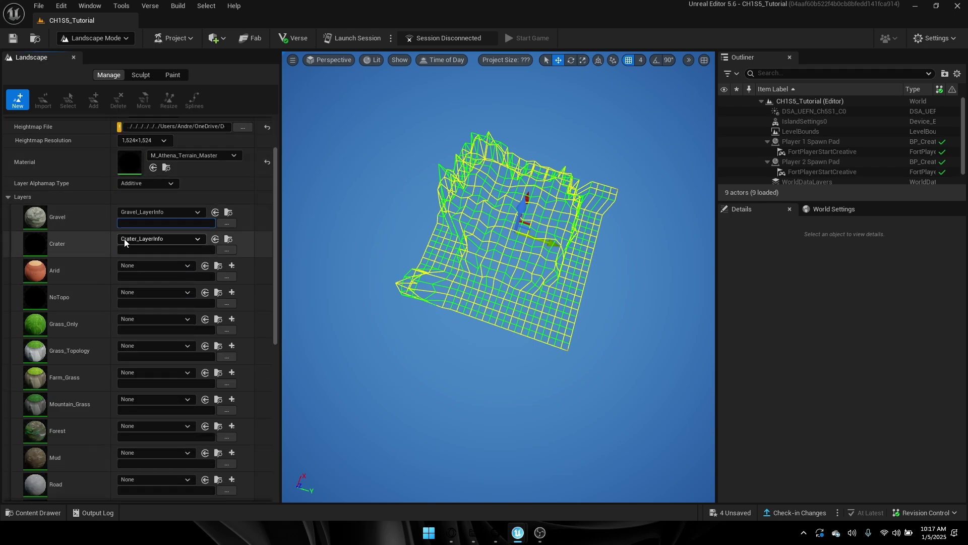
{"action": "left_click", "coordinate": [143, 267]}
{"action": "left_click", "coordinate": [181, 372]}
{"action": "left_click", "coordinate": [140, 299]}
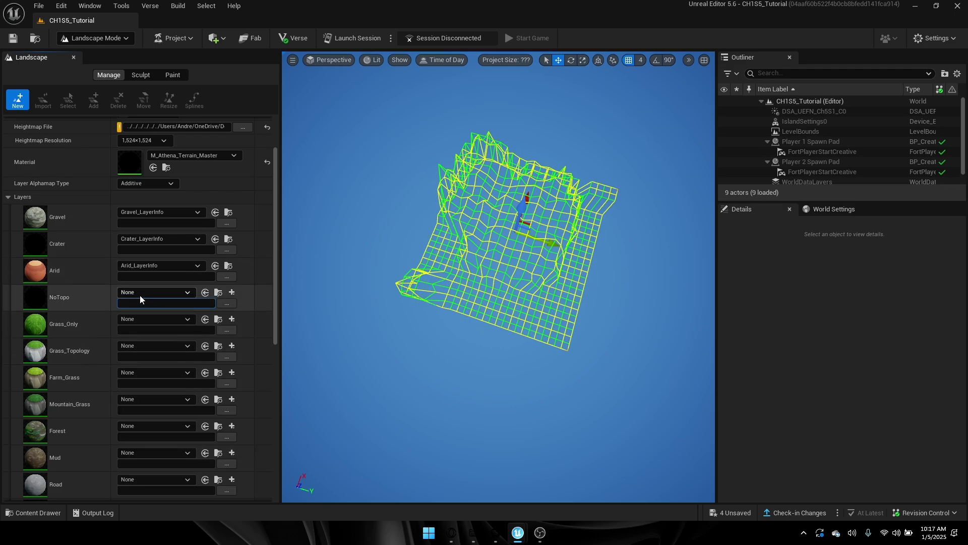
{"action": "left_click", "coordinate": [140, 295]}
{"action": "left_click", "coordinate": [181, 374]}
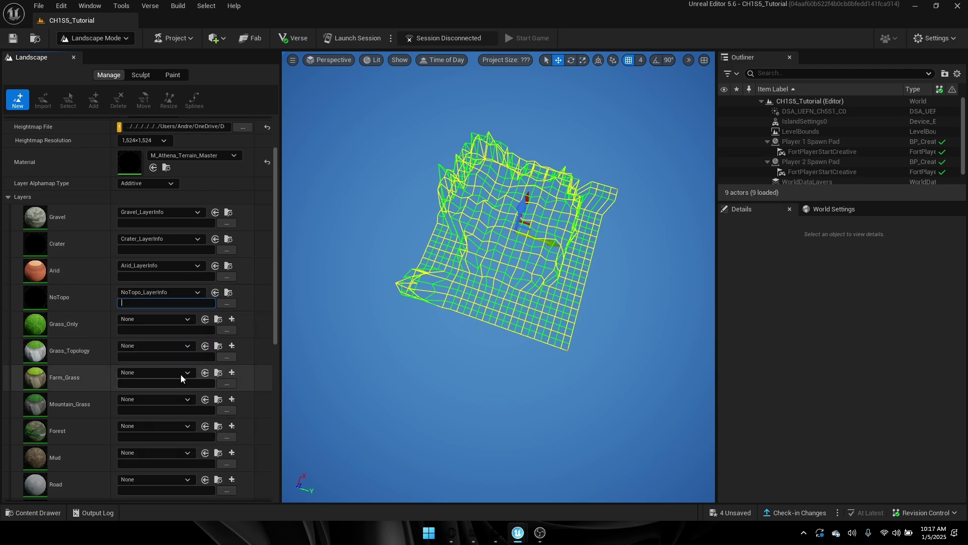
{"action": "left_click", "coordinate": [141, 320]}
{"action": "left_click", "coordinate": [206, 196]}
Step: Assign Grass_Topology_LayerInfo, Farm_Grass_LayerInfo and Mountain_Grass_LayerInfo to the Grass_Topology, Farm_Grass and Mountain_Grass layers
{"action": "scroll", "coordinate": [145, 260], "scroll_direction": "down", "scroll_amount": 3}
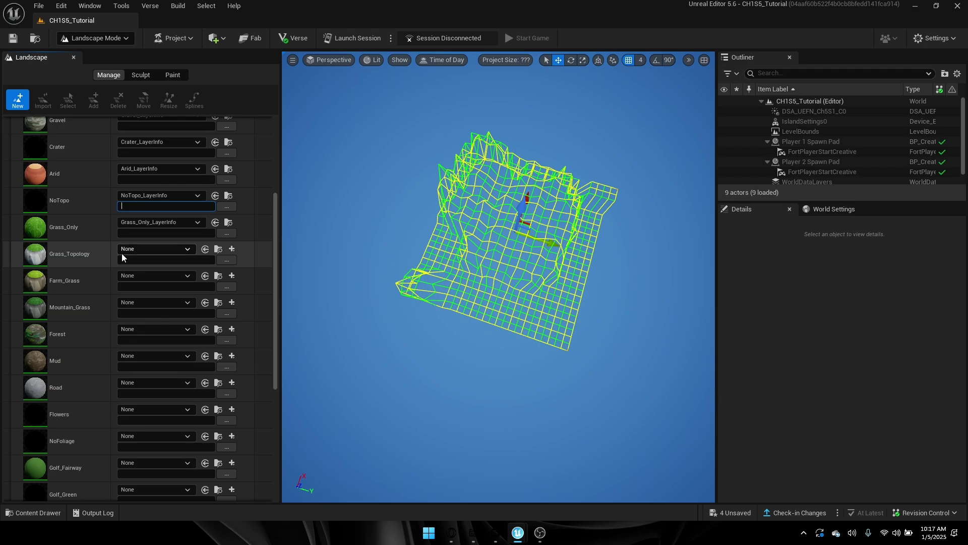
{"action": "left_click", "coordinate": [124, 250]}
{"action": "left_click", "coordinate": [174, 359]}
{"action": "left_click", "coordinate": [143, 277]}
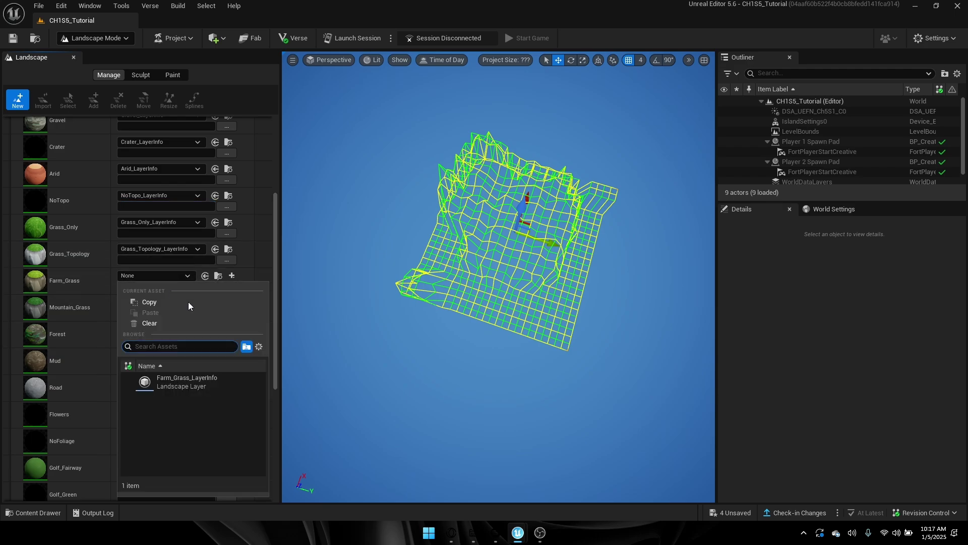
{"action": "left_click", "coordinate": [214, 373]}
{"action": "left_click", "coordinate": [141, 304]}
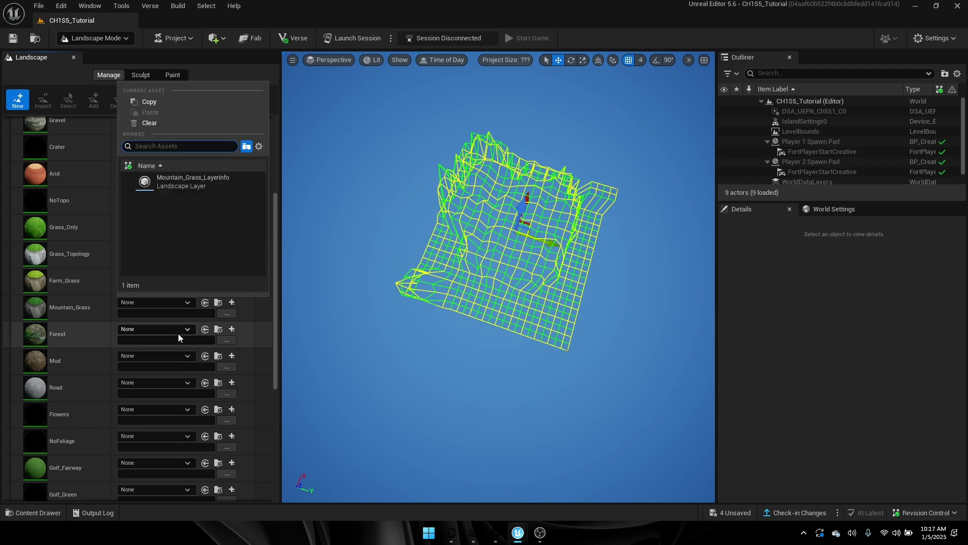
{"action": "left_click", "coordinate": [193, 181]}
Step: Assign Forest_LayerInfo to the Forest layer and Mud_LayerInfo to the Mud layer
{"action": "scroll", "coordinate": [163, 196], "scroll_direction": "down", "scroll_amount": 3}
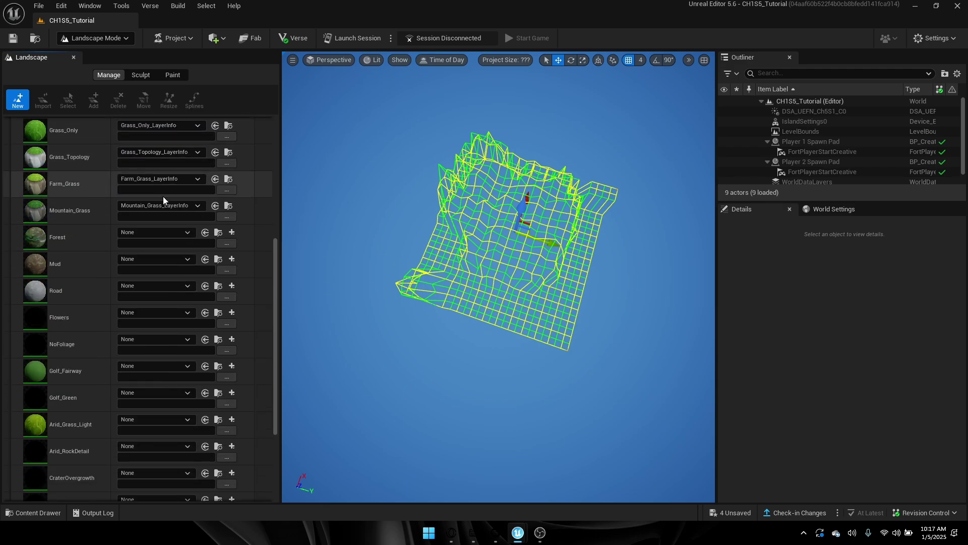
{"action": "left_click", "coordinate": [135, 234]}
{"action": "left_click", "coordinate": [185, 334]}
{"action": "left_click", "coordinate": [135, 269]}
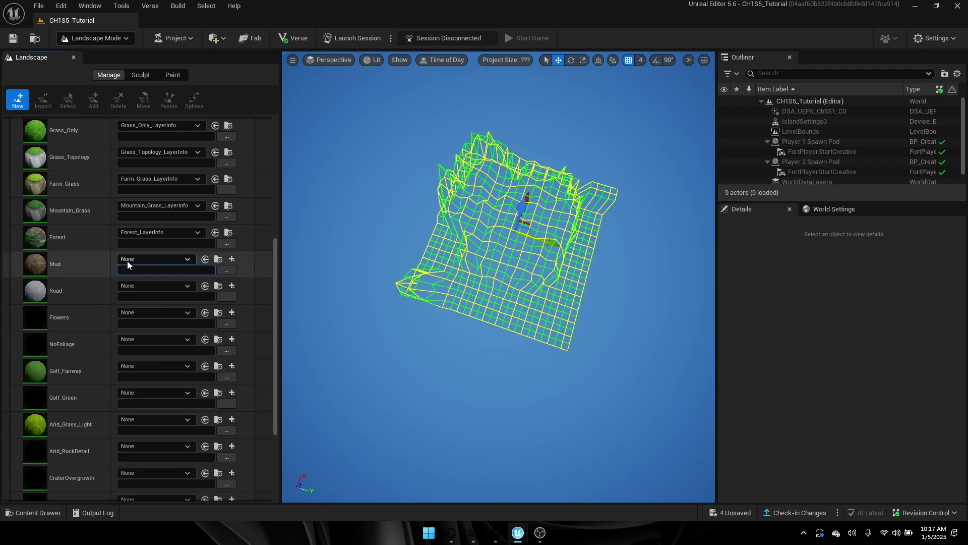
{"action": "left_click", "coordinate": [127, 261]}
{"action": "left_click", "coordinate": [184, 361]}
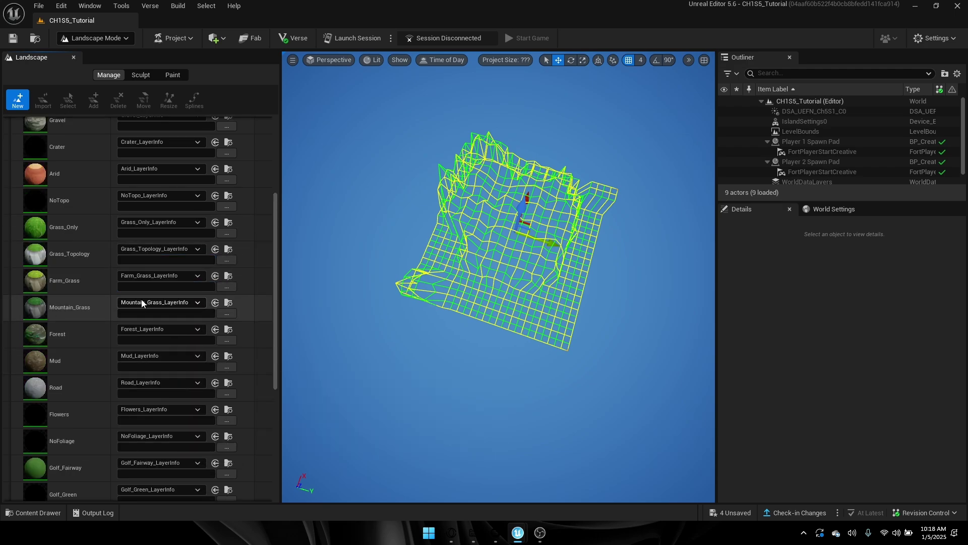
Step: Set the Gravel layer's import file to the Gravel_LayerInfo image in the 5.00 heightmap's Layer folder
{"action": "scroll", "coordinate": [268, 227], "scroll_direction": "up", "scroll_amount": 4}
{"action": "left_click", "coordinate": [231, 241]}
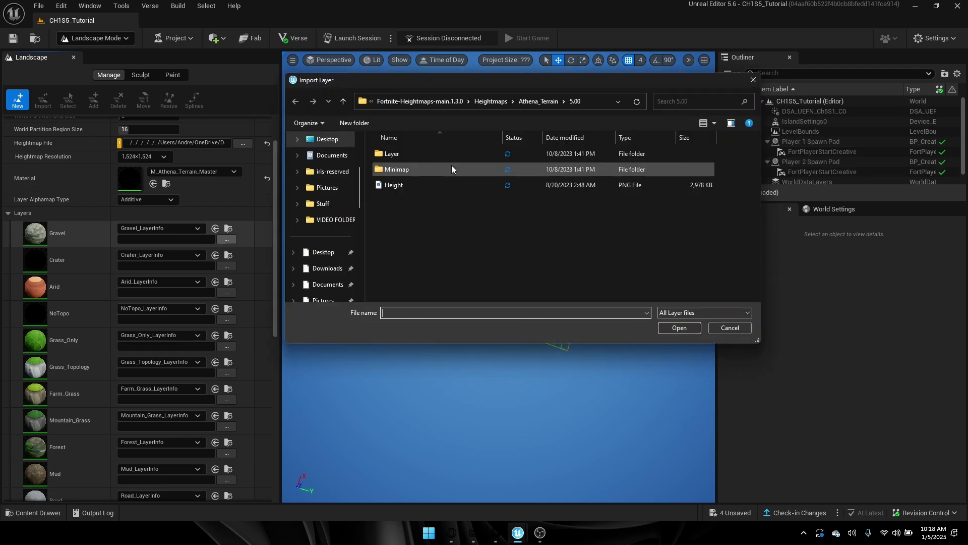
{"action": "double_click", "coordinate": [426, 156]}
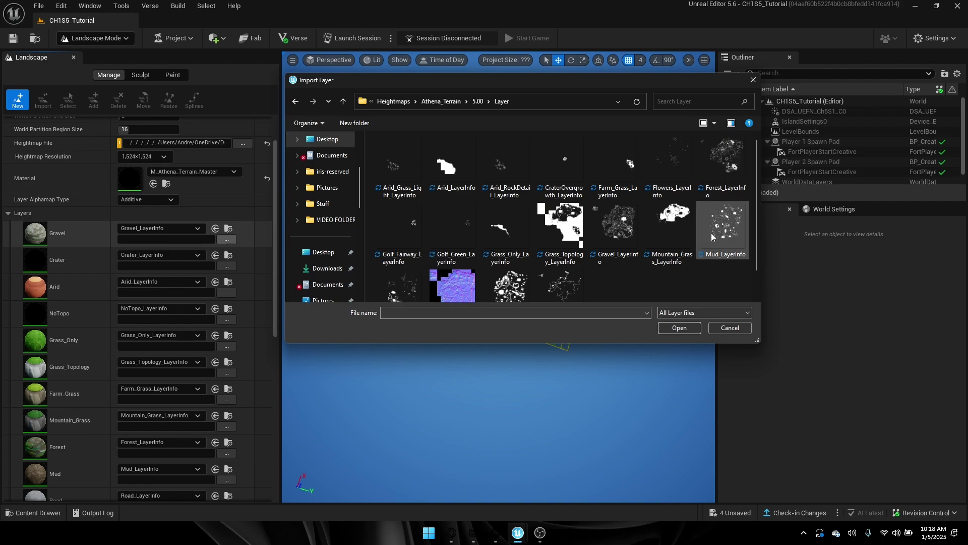
{"action": "left_click", "coordinate": [624, 237]}
{"action": "left_click", "coordinate": [666, 331]}
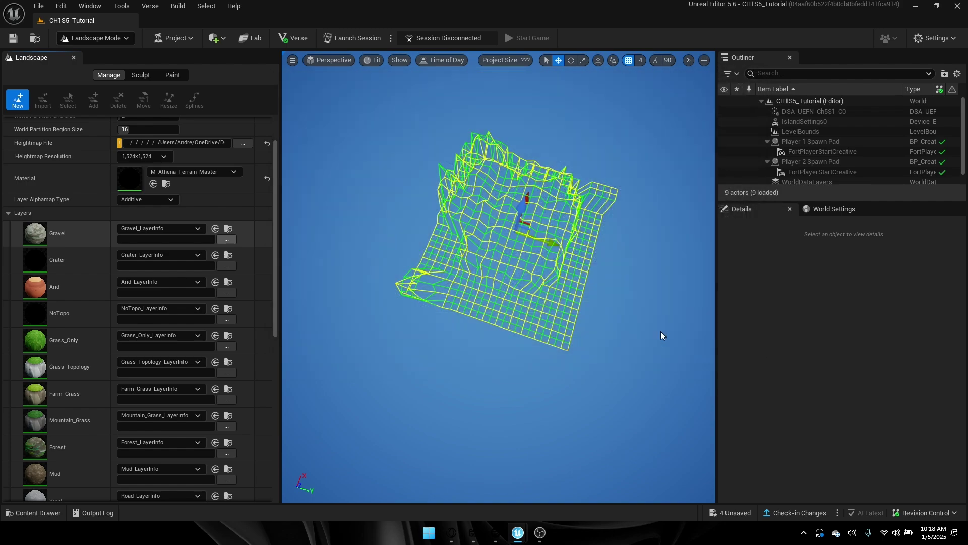
{"action": "left_click", "coordinate": [226, 267]}
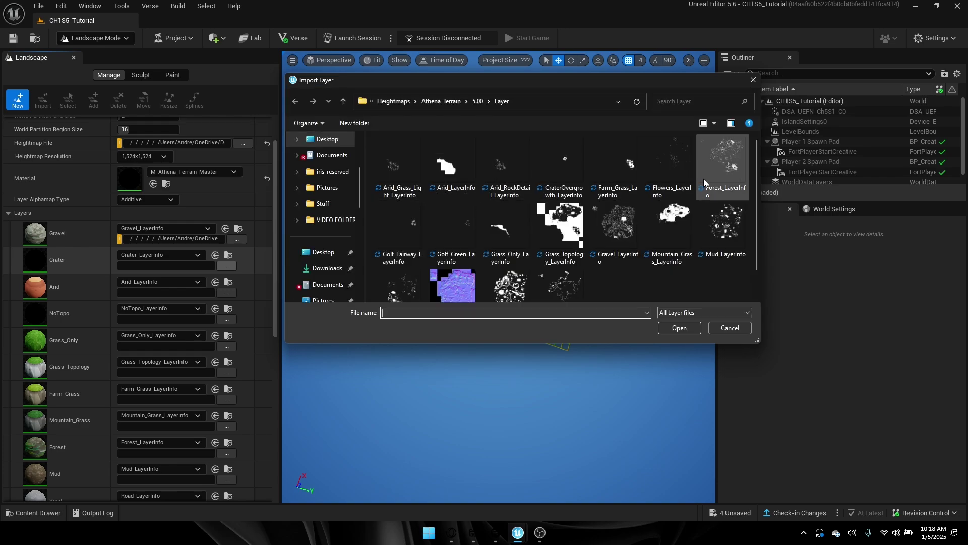
{"action": "scroll", "coordinate": [701, 181], "scroll_direction": "down", "scroll_amount": 1}
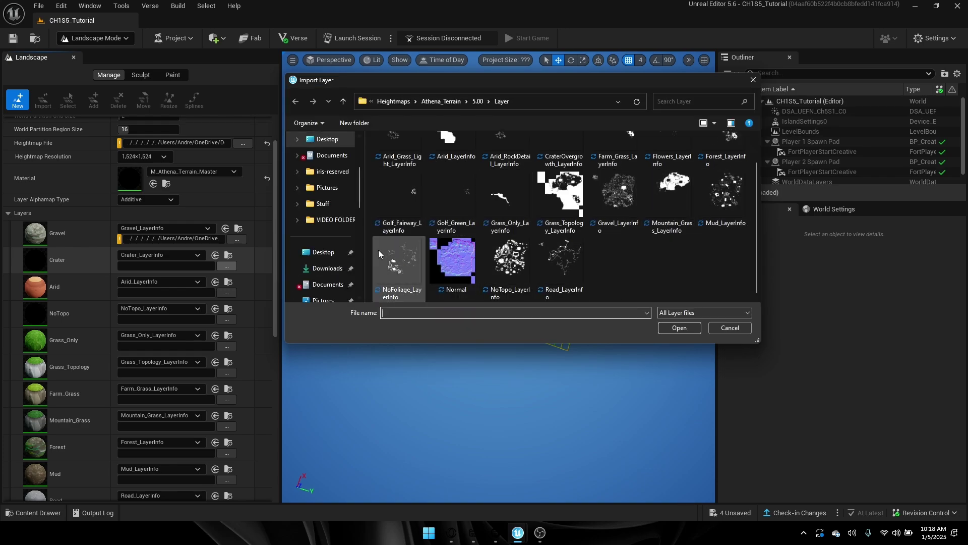
{"action": "scroll", "coordinate": [587, 249], "scroll_direction": "up", "scroll_amount": 1}
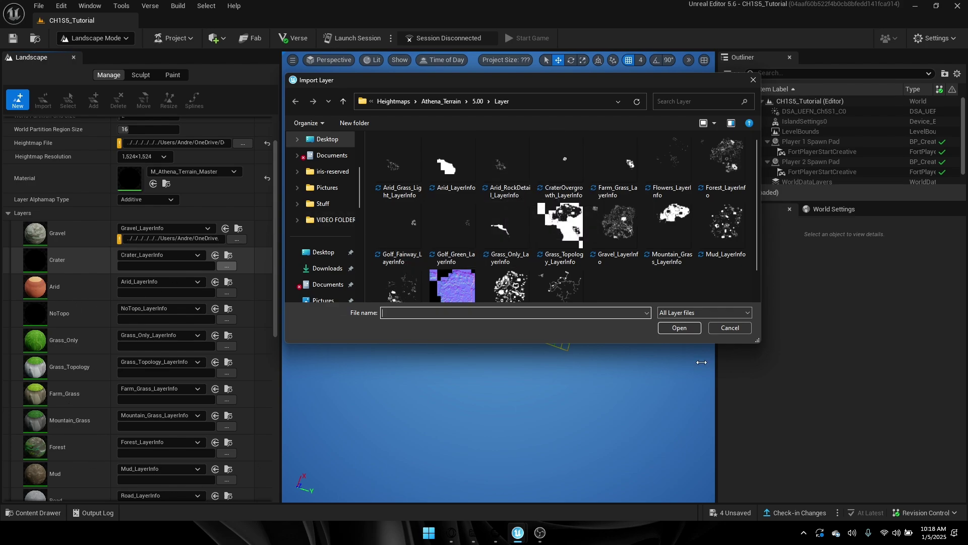
{"action": "left_click", "coordinate": [729, 328]}
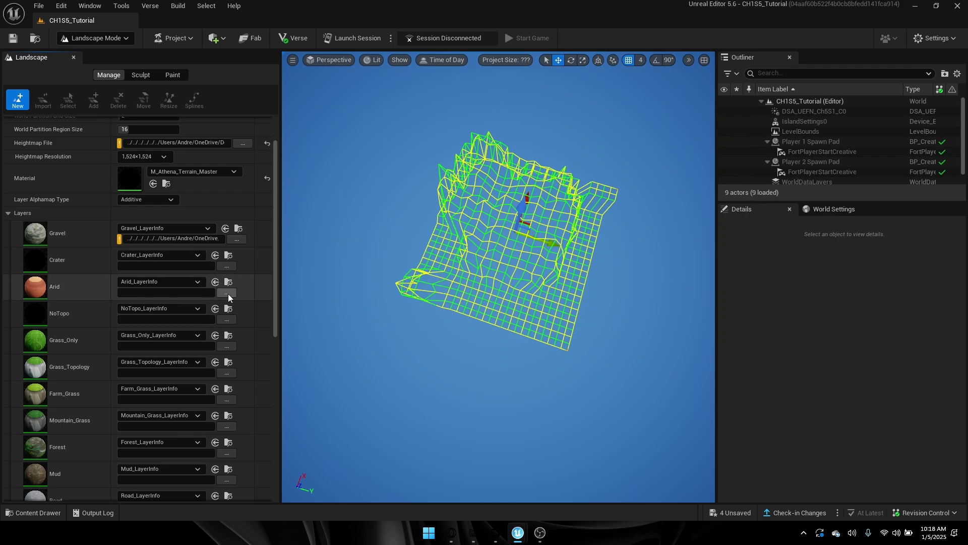
Step: Set the import files of the Arid and NoTopo layers to the Arid_LayerInfo and NoTopo_LayerInfo images
{"action": "left_click", "coordinate": [228, 293]}
{"action": "left_click", "coordinate": [430, 177]}
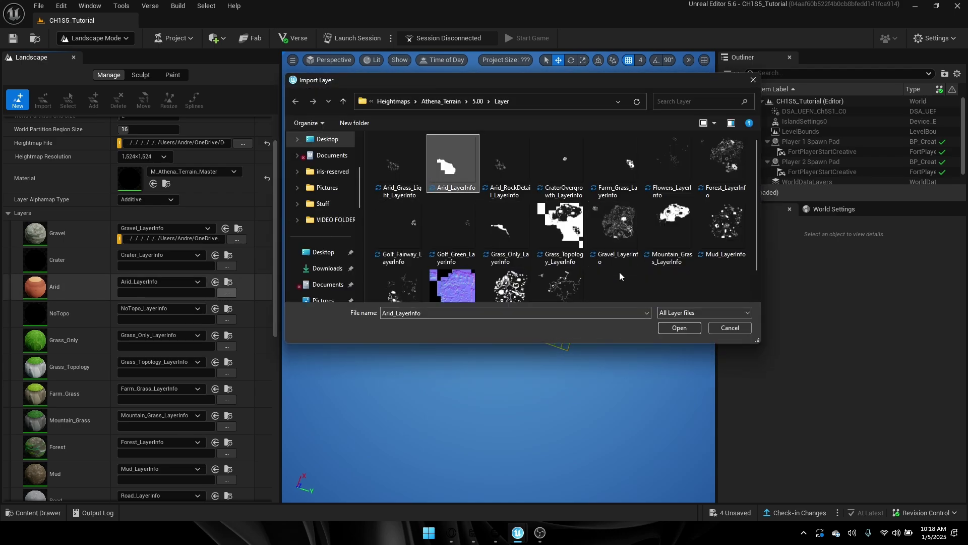
{"action": "left_click", "coordinate": [679, 328]}
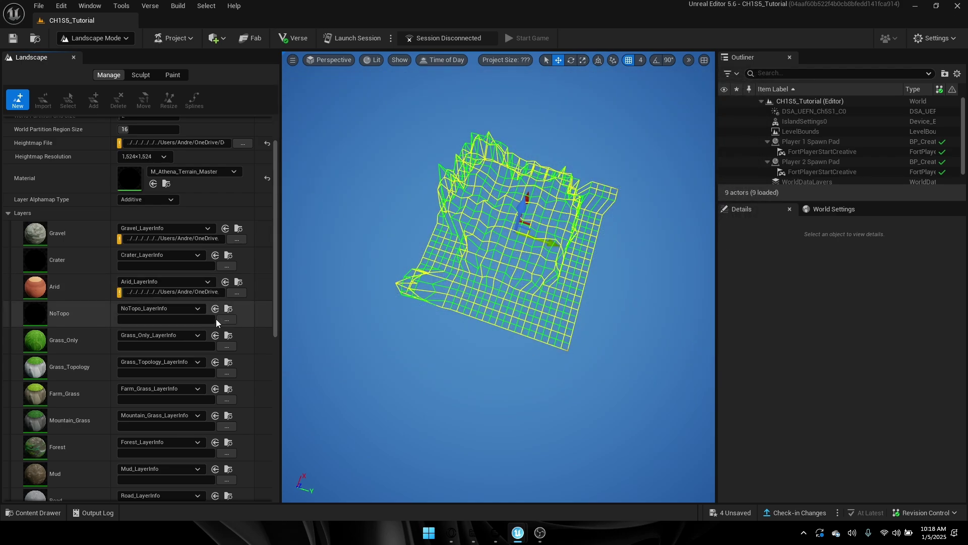
{"action": "left_click", "coordinate": [226, 320]}
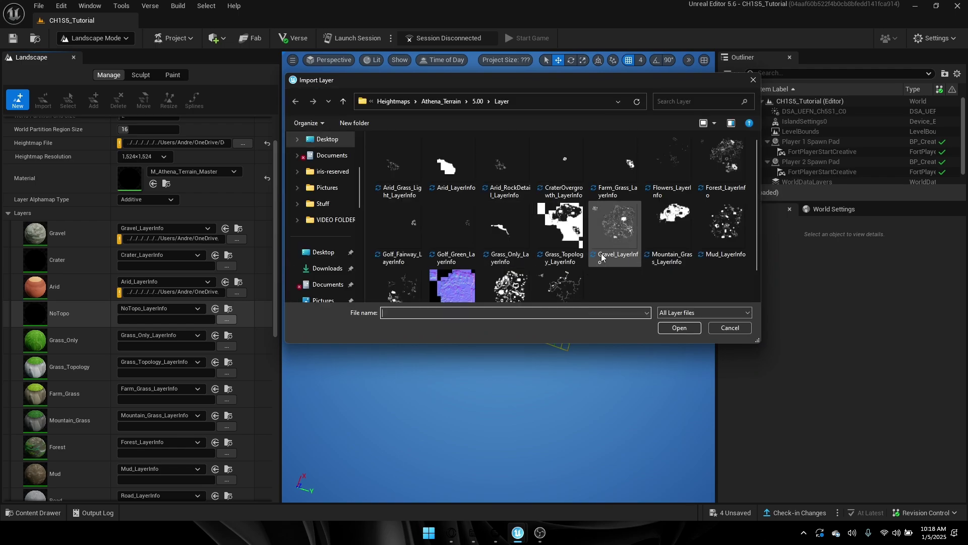
{"action": "scroll", "coordinate": [518, 244], "scroll_direction": "down", "scroll_amount": 1}
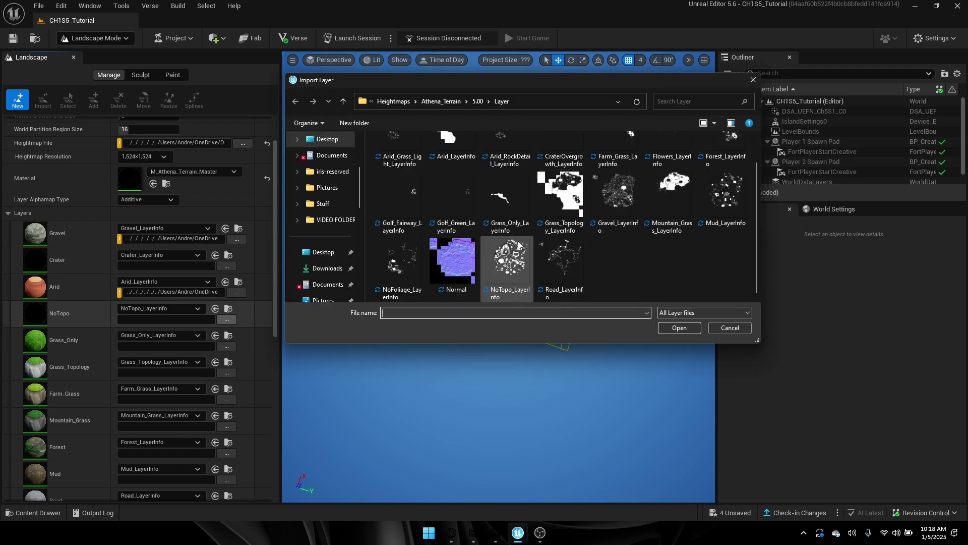
{"action": "left_click", "coordinate": [508, 260]}
{"action": "left_click", "coordinate": [666, 328]}
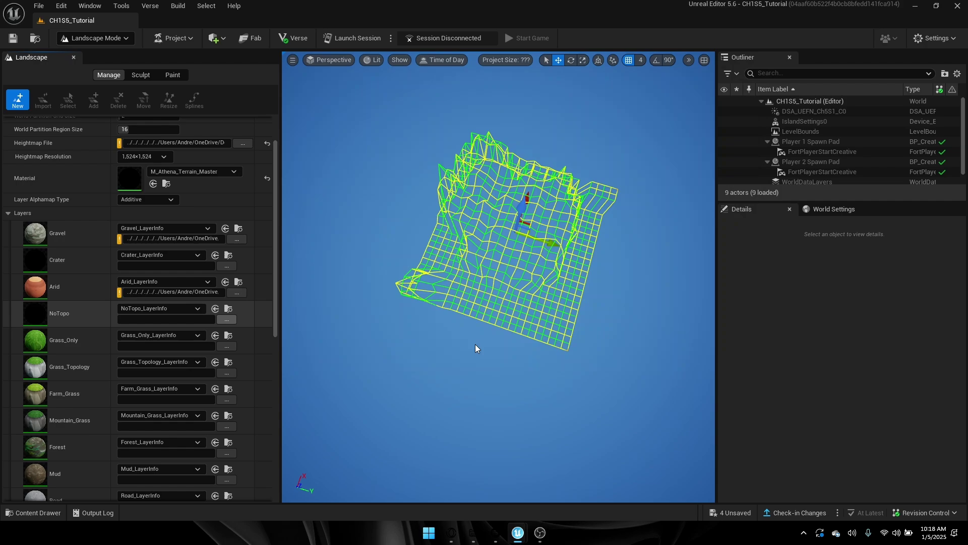
Step: Set the import files of the Forest and Mud layers to the Forest_LayerInfo and Mud_LayerInfo images
{"action": "left_click", "coordinate": [228, 345]}
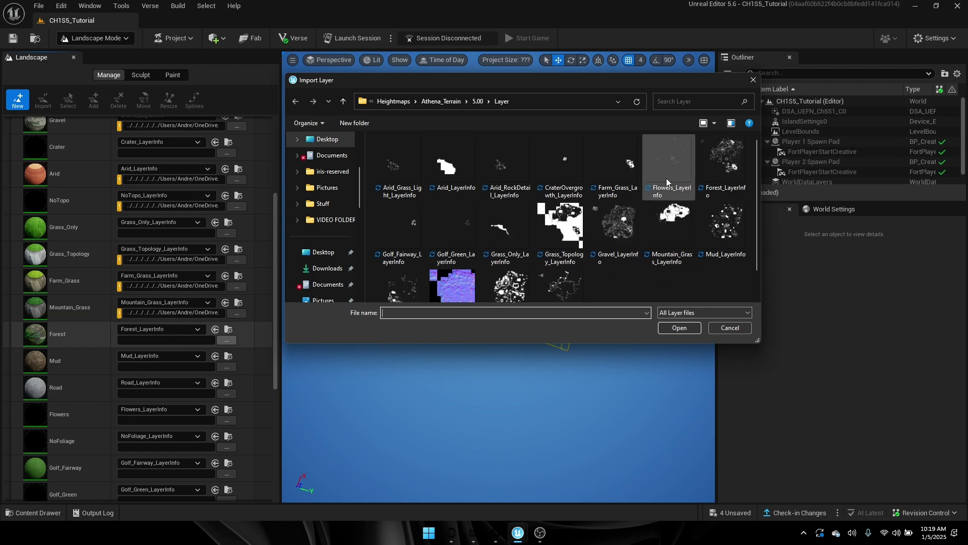
{"action": "left_click", "coordinate": [726, 160]}
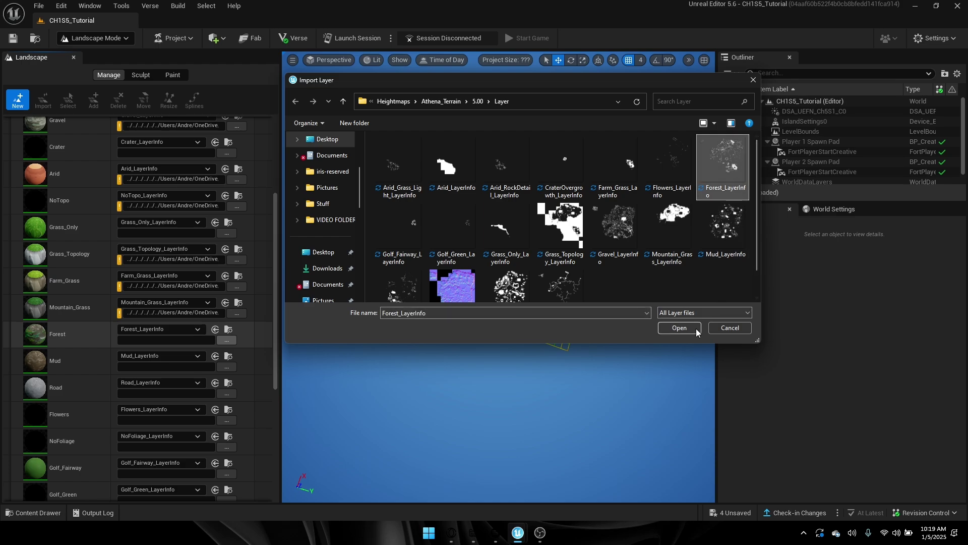
{"action": "left_click", "coordinate": [680, 328]}
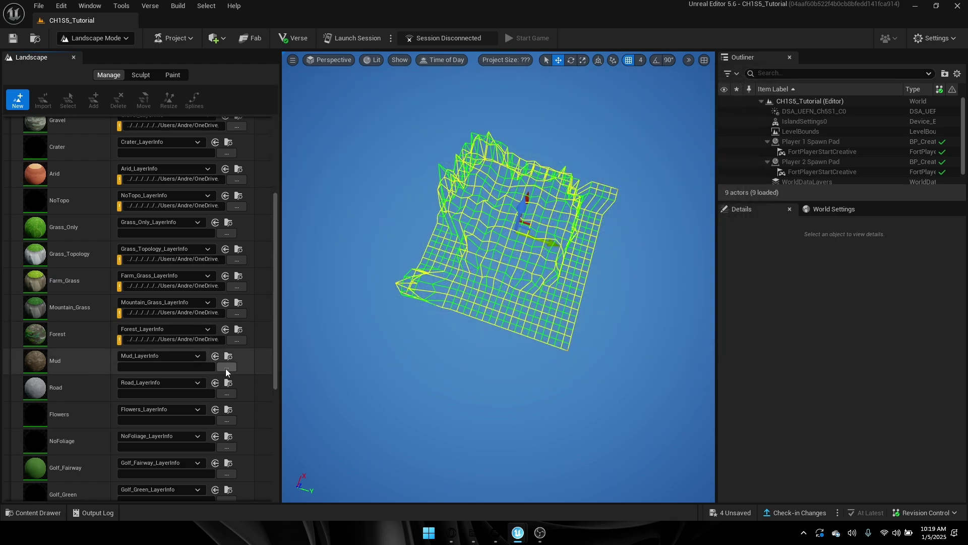
{"action": "left_click", "coordinate": [226, 367]}
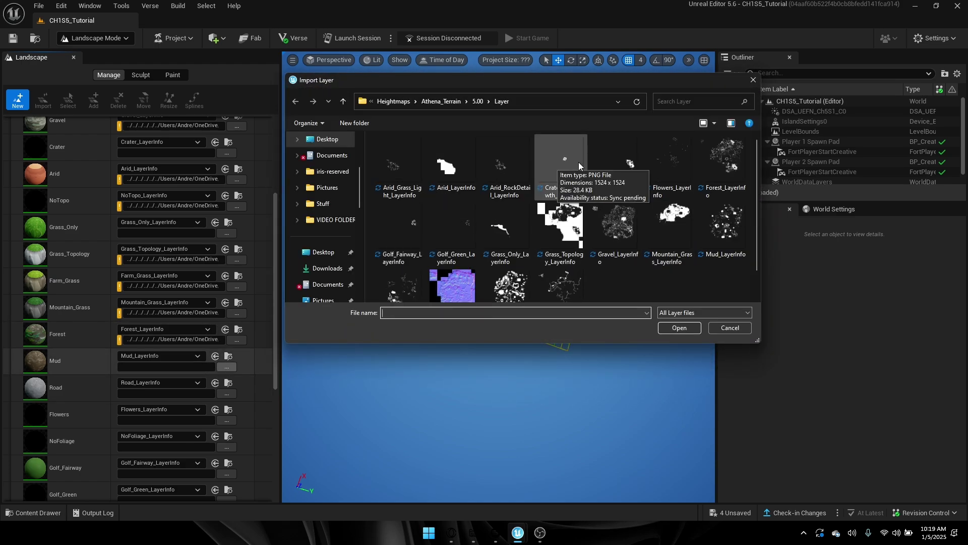
{"action": "left_click", "coordinate": [725, 232]}
{"action": "left_click", "coordinate": [680, 328]}
Step: Set the import files of the Road and Flowers layers to the Road_LayerInfo and Flowers_LayerInfo images
{"action": "left_click", "coordinate": [226, 393]}
{"action": "scroll", "coordinate": [600, 202], "scroll_direction": "down", "scroll_amount": 1}
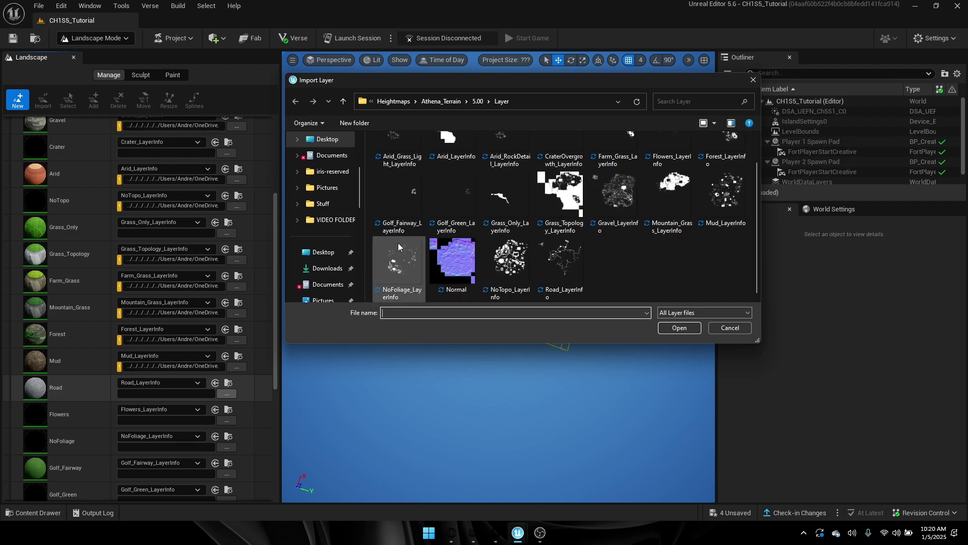
{"action": "left_click", "coordinate": [564, 267]}
{"action": "left_click", "coordinate": [679, 328]}
{"action": "scroll", "coordinate": [258, 371], "scroll_direction": "down", "scroll_amount": 1}
{"action": "left_click", "coordinate": [237, 387]}
{"action": "left_click", "coordinate": [672, 167]}
{"action": "left_click", "coordinate": [679, 328]}
Step: Set the import files of the NoFoliage and Golf_Fairway layers to the NoFoliage_LayerInfo and Golf_Fairway_LayerInfo images
{"action": "left_click", "coordinate": [226, 414]}
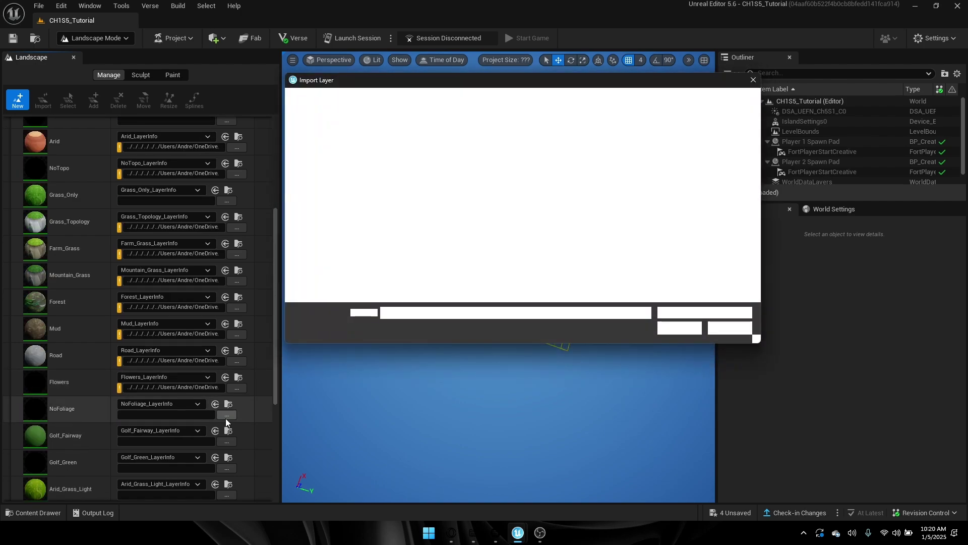
{"action": "scroll", "coordinate": [411, 196], "scroll_direction": "down", "scroll_amount": 1}
{"action": "double_click", "coordinate": [421, 292]}
{"action": "left_click", "coordinate": [227, 439]}
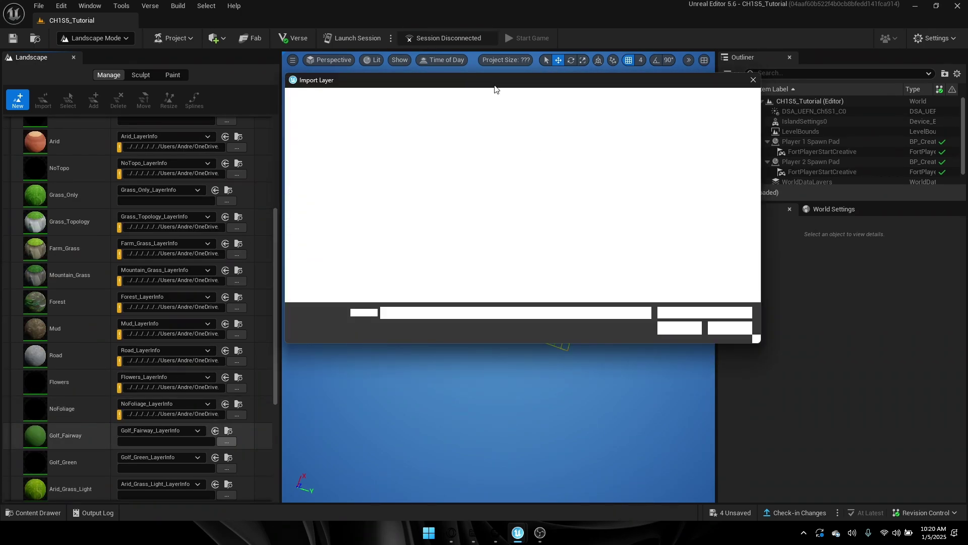
{"action": "scroll", "coordinate": [505, 230], "scroll_direction": "down", "scroll_amount": 1}
{"action": "double_click", "coordinate": [400, 227]}
Step: Set the import files of the Golf_Green and Arid_Grass_Light layers to the Golf_Green_LayerInfo and Arid_Grass_Light_LayerInfo images
{"action": "scroll", "coordinate": [162, 404], "scroll_direction": "down", "scroll_amount": 1}
{"action": "left_click", "coordinate": [226, 419]}
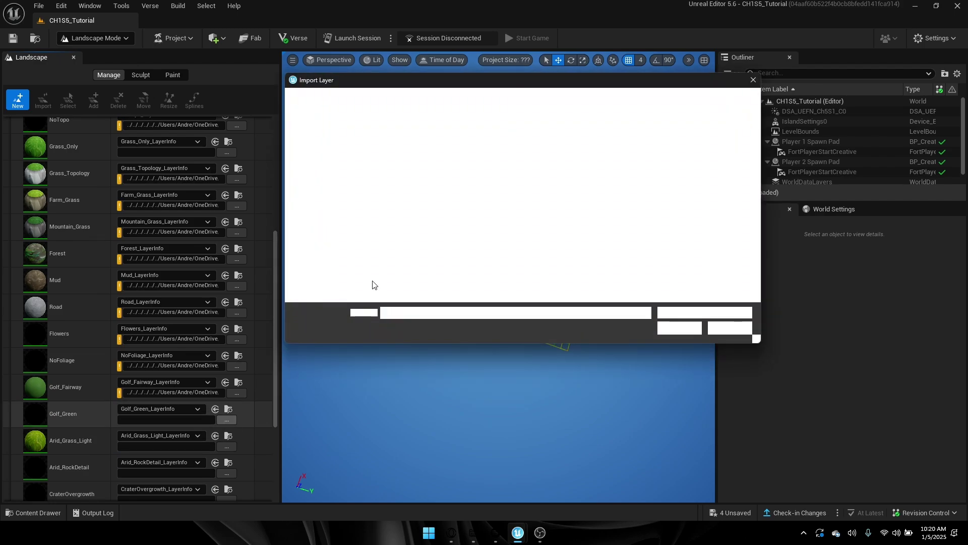
{"action": "left_click", "coordinate": [452, 229]}
{"action": "left_click", "coordinate": [679, 329]}
{"action": "scroll", "coordinate": [232, 403], "scroll_direction": "down", "scroll_amount": 1}
{"action": "left_click", "coordinate": [228, 398]}
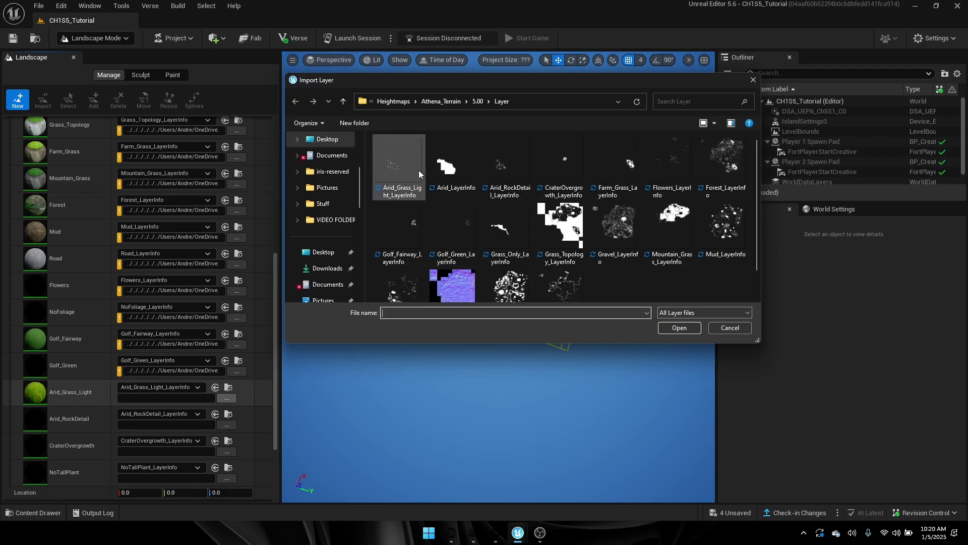
{"action": "double_click", "coordinate": [419, 171]}
Step: Set the import files of the Arid_RockDetail and CraterOvergrowth layers to the Arid_RockDetail_LayerInfo and CraterOvergrowth_LayerInfo images
{"action": "left_click", "coordinate": [226, 424]}
{"action": "double_click", "coordinate": [506, 166]}
{"action": "left_click", "coordinate": [226, 425]}
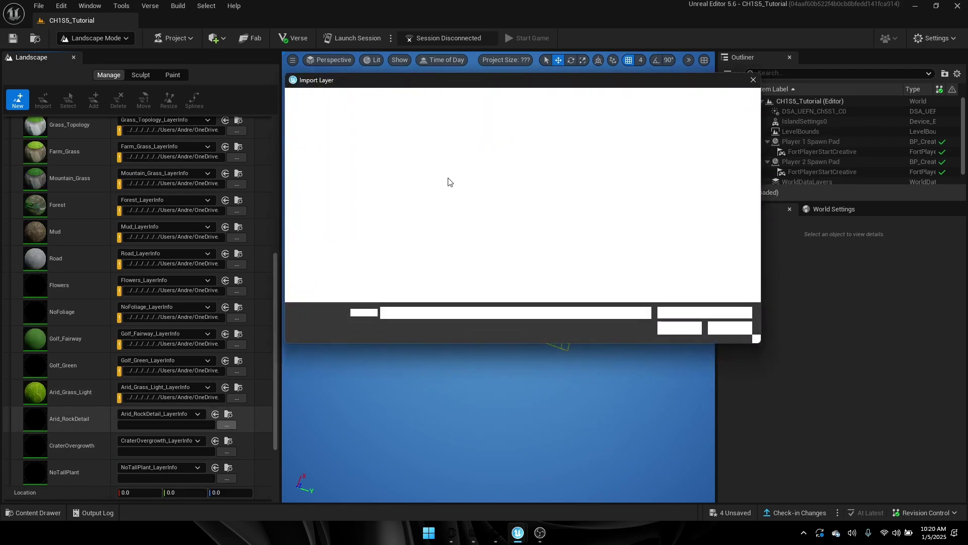
{"action": "double_click", "coordinate": [506, 166]}
{"action": "scroll", "coordinate": [202, 403], "scroll_direction": "down", "scroll_amount": 1}
{"action": "left_click", "coordinate": [197, 365]}
{"action": "left_click", "coordinate": [152, 185]}
{"action": "left_click", "coordinate": [197, 365]}
{"action": "left_click", "coordinate": [198, 248]}
{"action": "left_click", "coordinate": [227, 377]}
{"action": "left_click", "coordinate": [506, 167]}
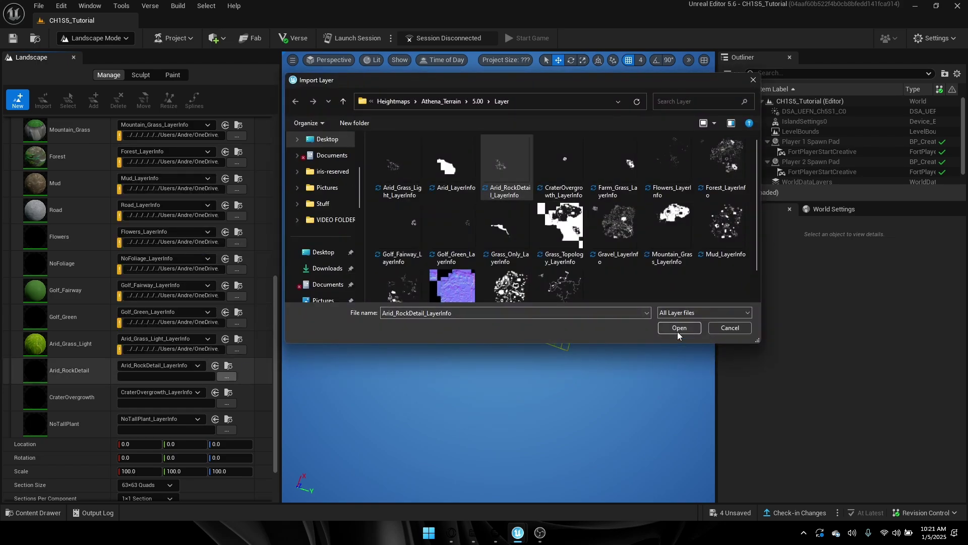
{"action": "left_click", "coordinate": [679, 328]}
{"action": "left_click", "coordinate": [226, 403]}
{"action": "double_click", "coordinate": [560, 167]}
{"action": "left_click", "coordinate": [227, 430]}
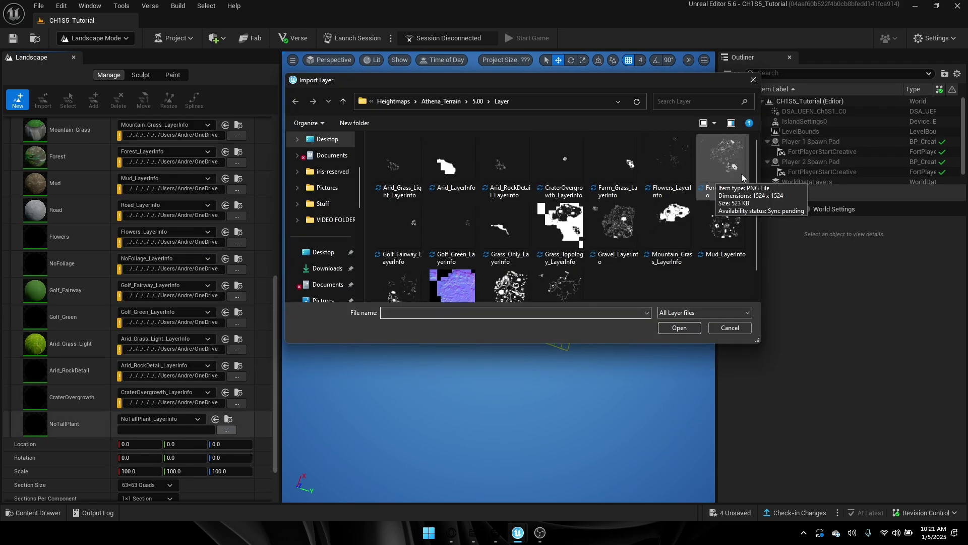
{"action": "scroll", "coordinate": [742, 178], "scroll_direction": "down", "scroll_amount": 1}
{"action": "left_click", "coordinate": [753, 79]}
Step: Set the landscape's X and Y location to -153000.0, copied from the Athena_Terrain settings in the browser's heightmap README
{"action": "scroll", "coordinate": [192, 384], "scroll_direction": "down", "scroll_amount": 2}
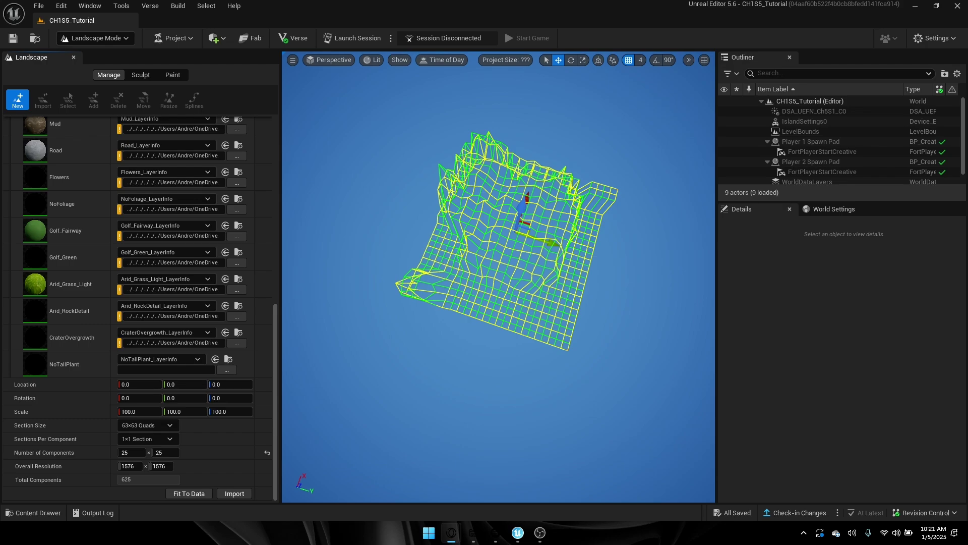
{"action": "left_click_drag", "start_coordinate": [626, 0], "coordinate": [563, 0]}
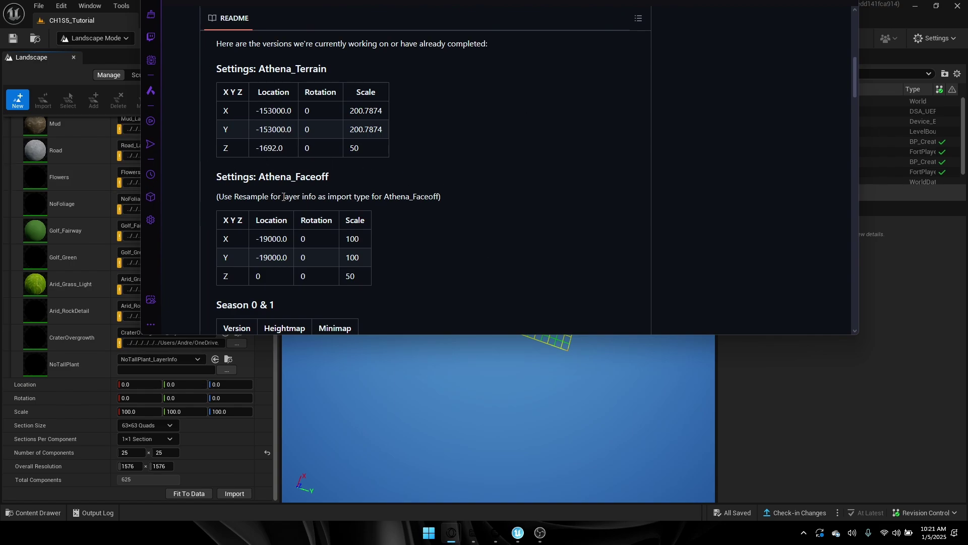
{"action": "scroll", "coordinate": [293, 246], "scroll_direction": "down", "scroll_amount": 3}
{"action": "scroll", "coordinate": [252, 216], "scroll_direction": "down", "scroll_amount": 14}
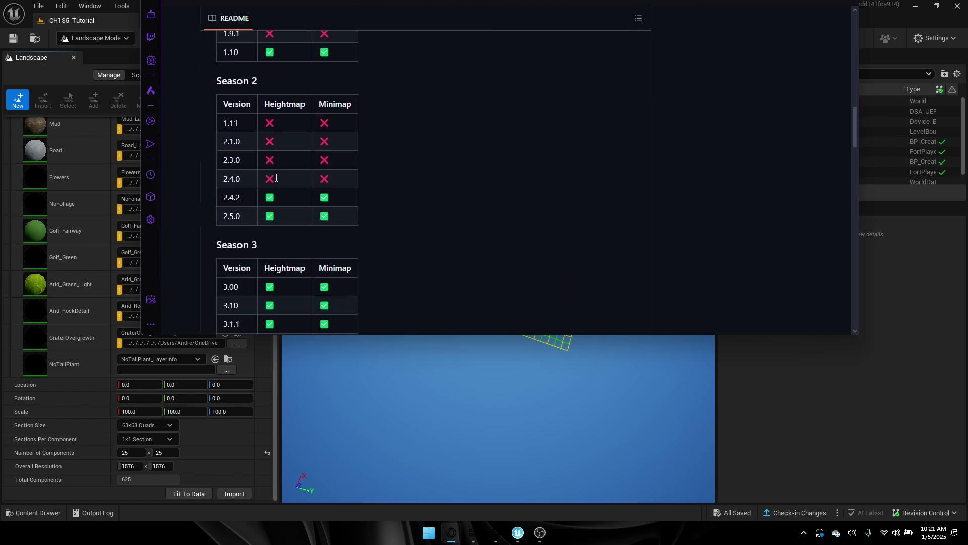
{"action": "scroll", "coordinate": [265, 235], "scroll_direction": "up", "scroll_amount": 18}
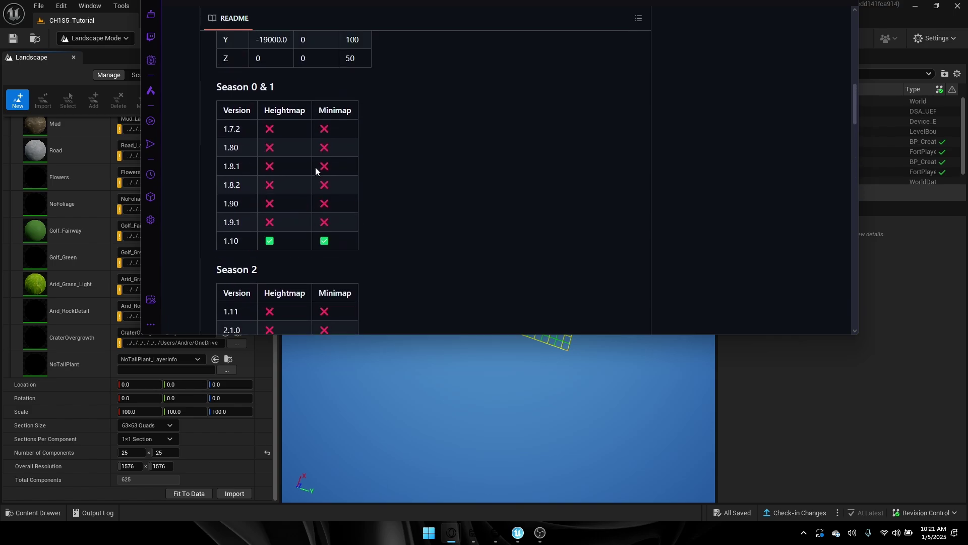
{"action": "scroll", "coordinate": [303, 202], "scroll_direction": "down", "scroll_amount": 1}
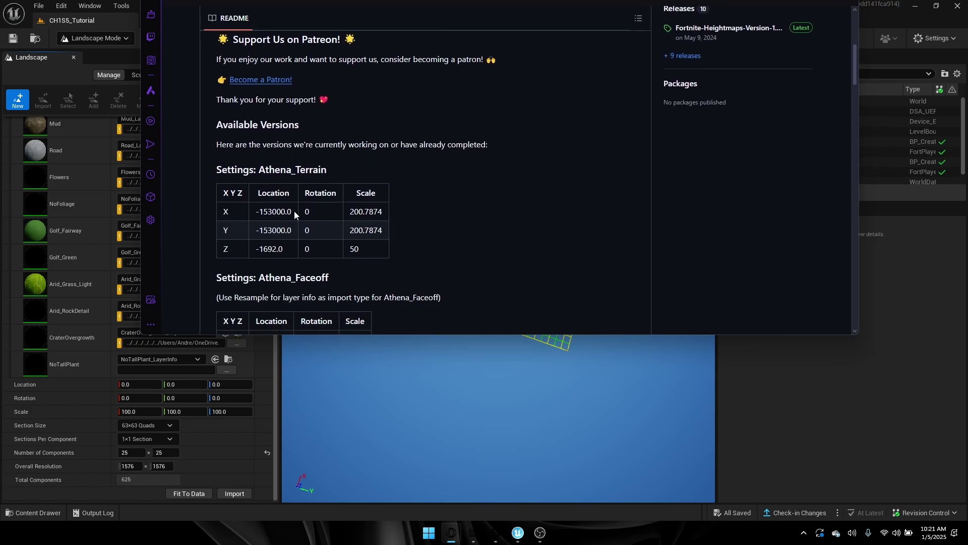
{"action": "left_click_drag", "start_coordinate": [294, 211], "coordinate": [258, 212]}
{"action": "left_click", "coordinate": [139, 384]}
{"action": "type", "text": "-153000.0"}
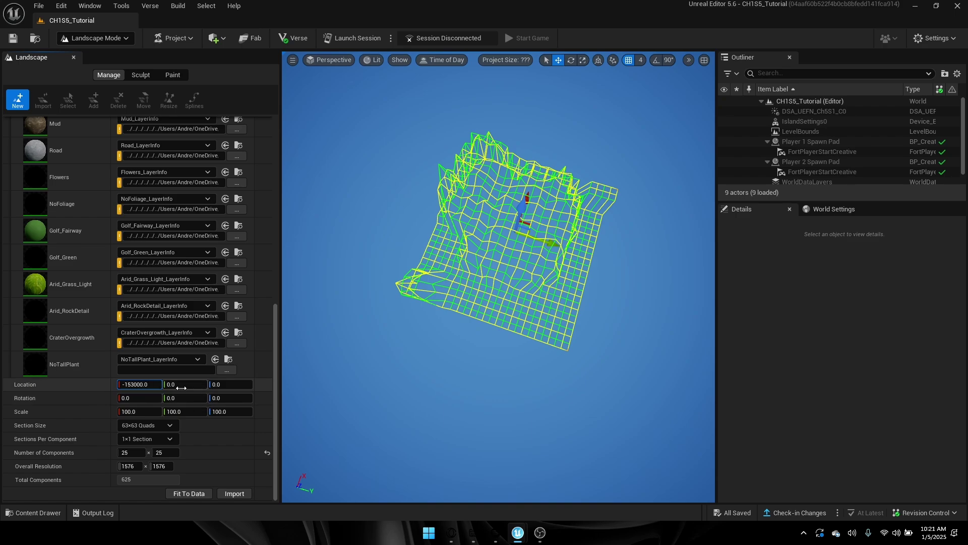
{"action": "left_click", "coordinate": [181, 384]}
{"action": "type", "text": "-153000.0"}
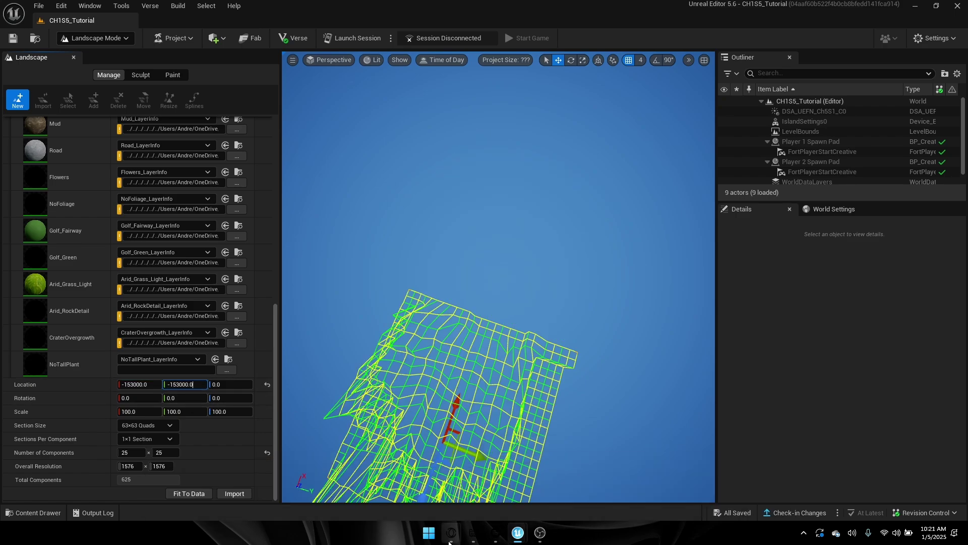
Step: Set the landscape's Z location to -1692.0, copied from the Athena_Terrain settings in the browser's heightmap README
{"action": "left_click", "coordinate": [497, 507]}
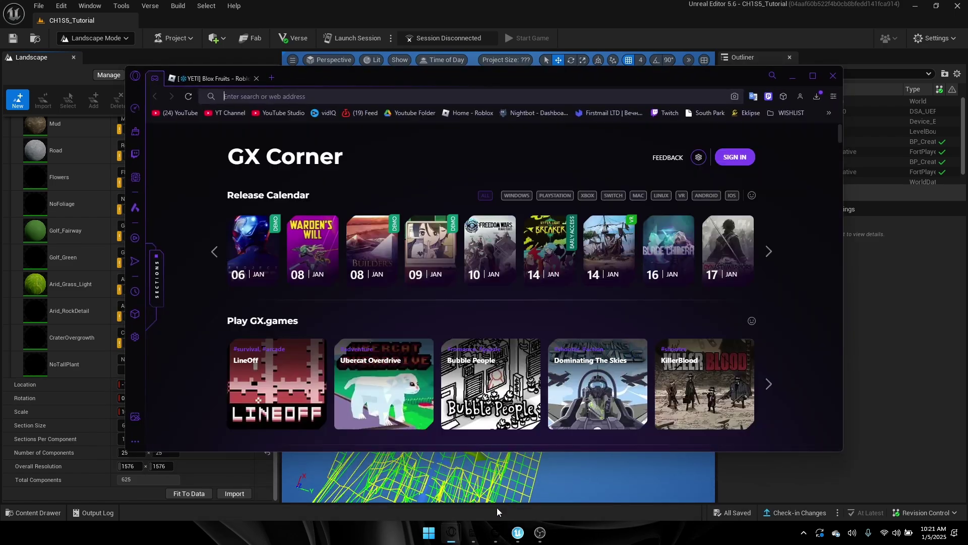
{"action": "left_click", "coordinate": [833, 76]}
{"action": "left_click", "coordinate": [450, 532]}
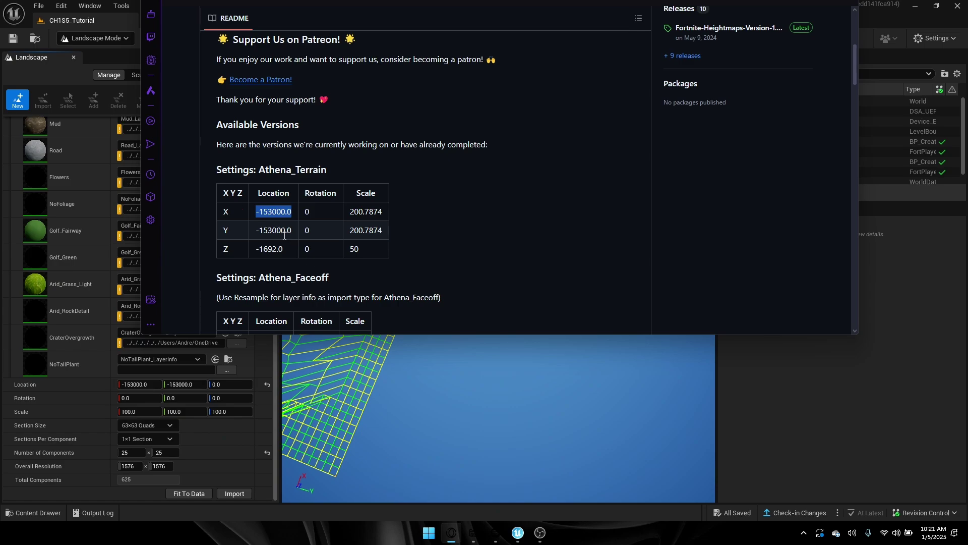
{"action": "left_click", "coordinate": [281, 250]}
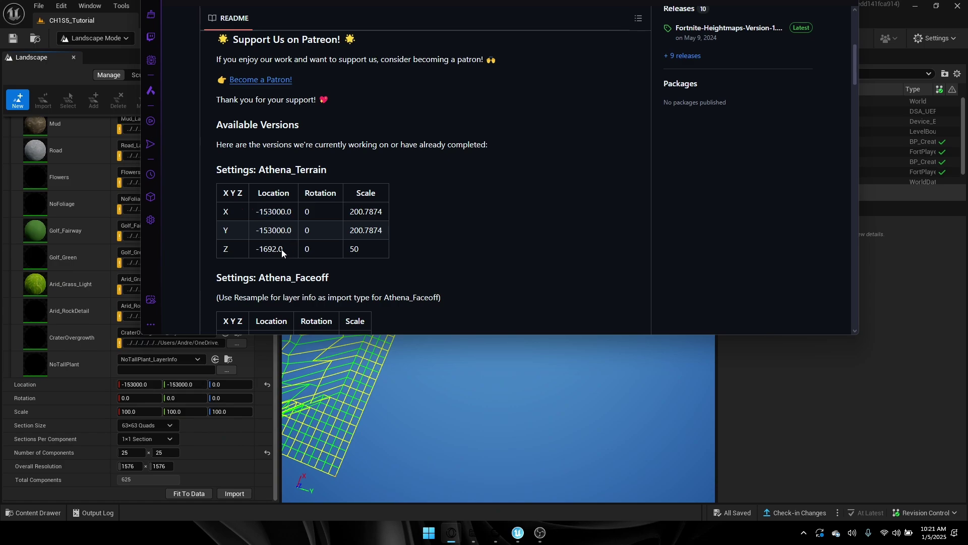
{"action": "left_click", "coordinate": [219, 384]}
{"action": "type", "text": "-1692.0"}
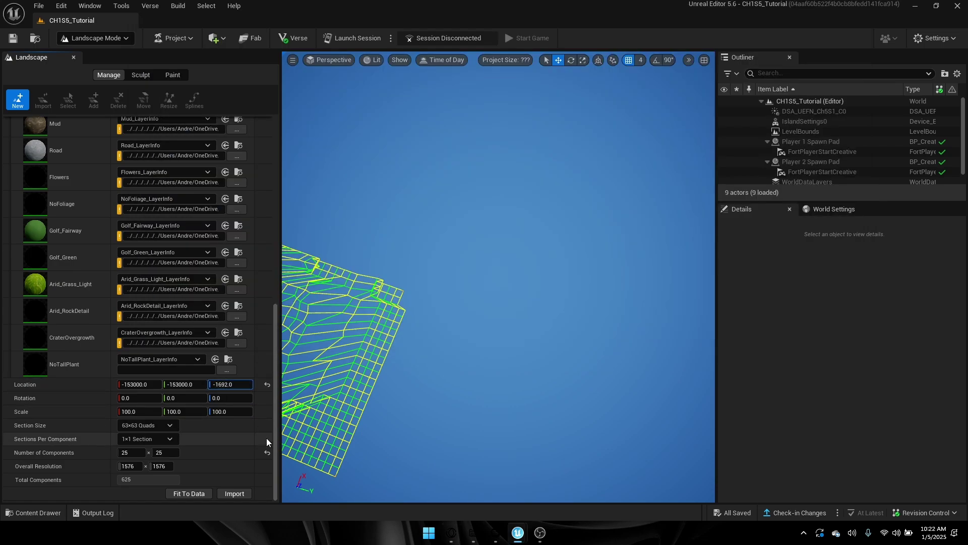
Step: Set the landscape's X and Y scale to 200.7874, copied from the Athena_Terrain settings in the browser's heightmap README
{"action": "left_click", "coordinate": [450, 533]}
{"action": "left_click_drag", "start_coordinate": [383, 212], "coordinate": [352, 209]}
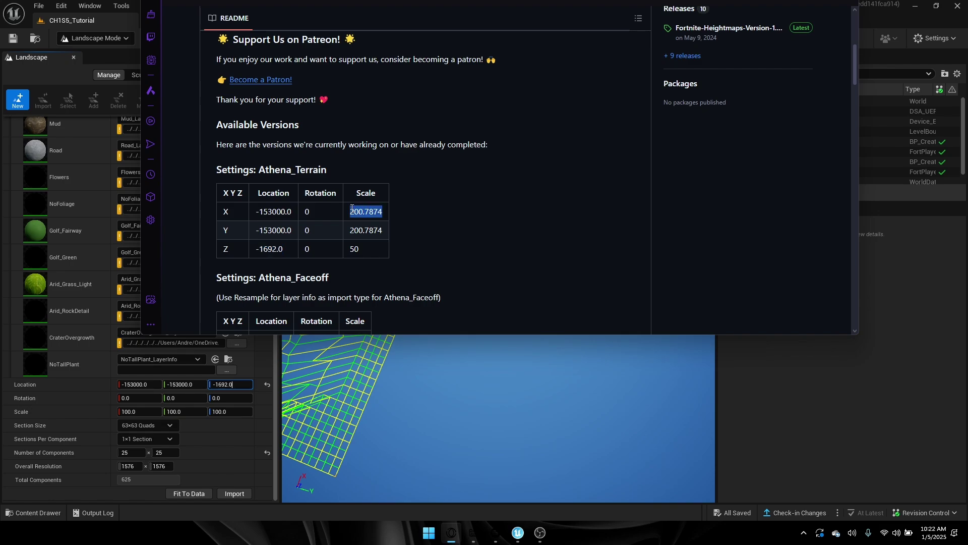
{"action": "key", "text": "ctrl+c"}
{"action": "left_click", "coordinate": [136, 412]}
{"action": "key", "text": "ctrl+v"}
{"action": "left_click", "coordinate": [194, 413]}
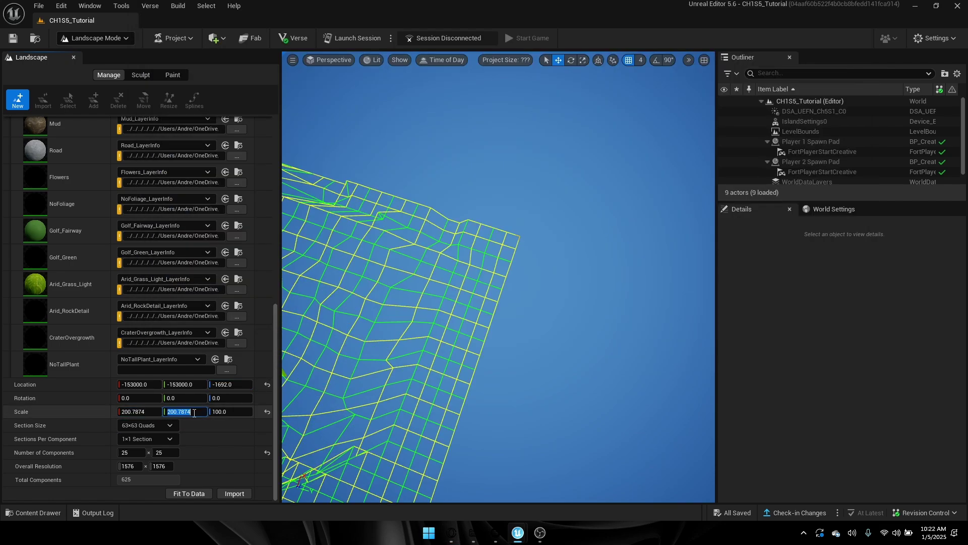
Step: Set the landscape's Z scale to 50 and create the landscape from the configured import files
{"action": "left_click", "coordinate": [231, 413]}
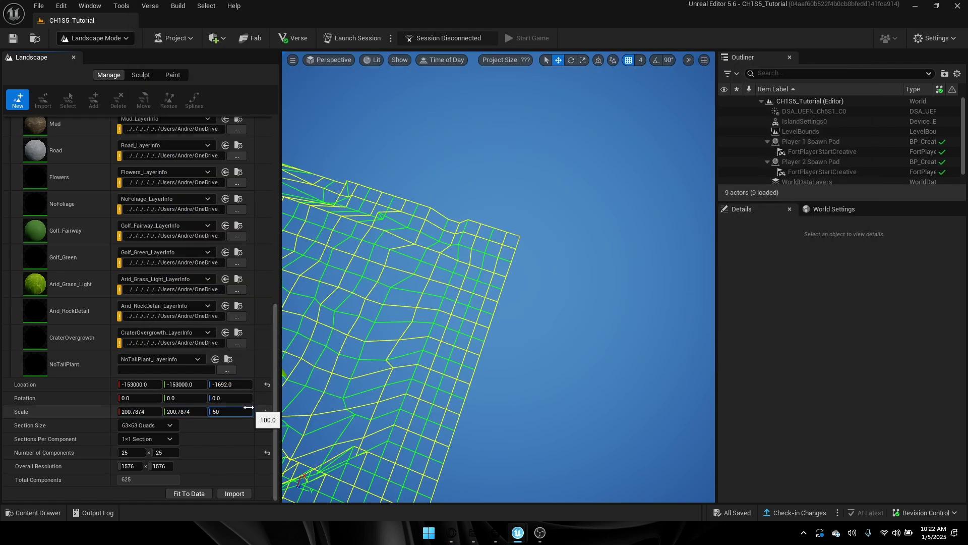
{"action": "left_click", "coordinate": [204, 445]}
{"action": "right_click_drag", "start_coordinate": [353, 424], "coordinate": [479, 363]}
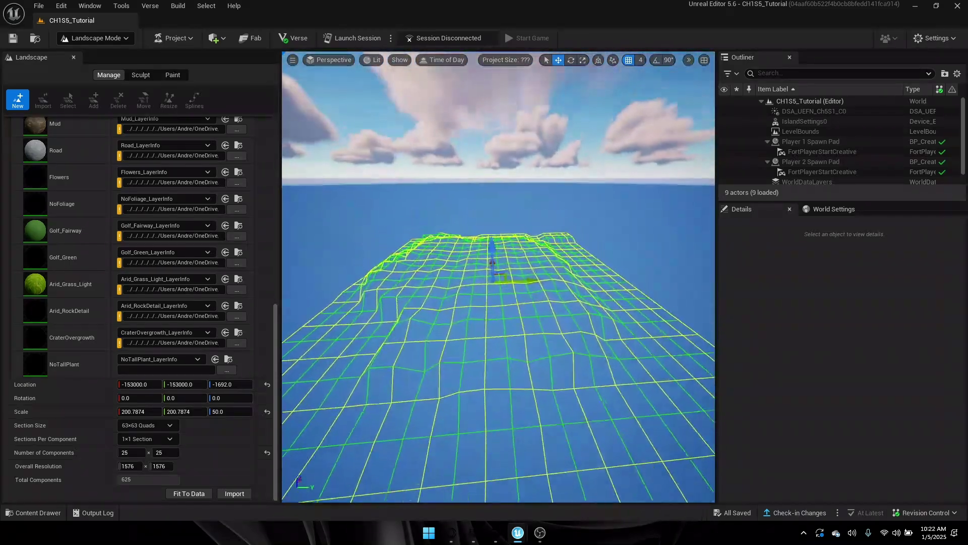
{"action": "left_click", "coordinate": [235, 494]}
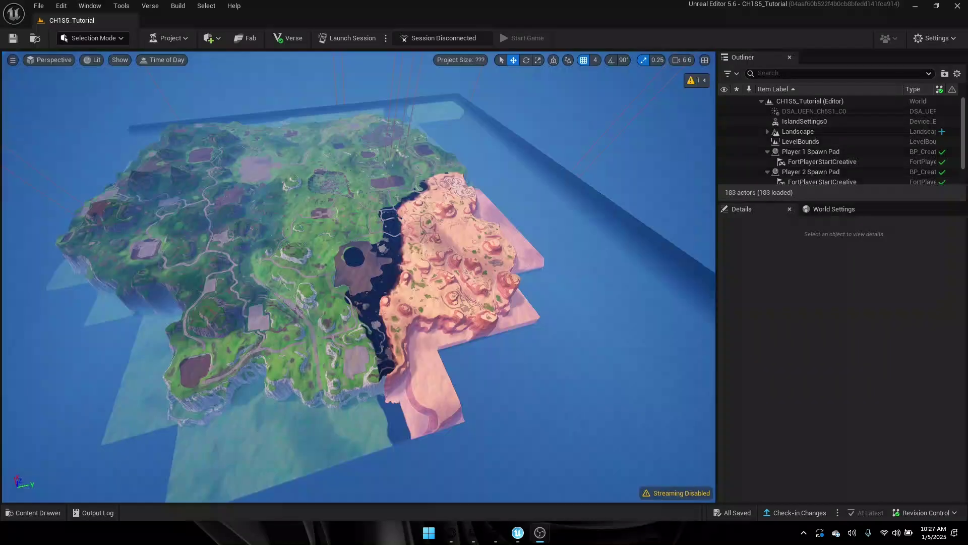
Step: Examine the imported terrain up close around the desert and dark river area, and from above
{"action": "right_click_drag", "start_coordinate": [464, 228], "coordinate": [196, 193]}
{"action": "key", "text": "w"}
{"action": "scroll", "coordinate": [358, 276], "scroll_direction": "down", "scroll_amount": 1}
{"action": "key", "text": "e"}
{"action": "left_click", "coordinate": [432, 303]}
{"action": "right_click_drag", "start_coordinate": [432, 302], "coordinate": [178, 303]}
{"action": "scroll", "coordinate": [816, 425], "scroll_direction": "down", "scroll_amount": 1}
{"action": "key", "text": "d"}
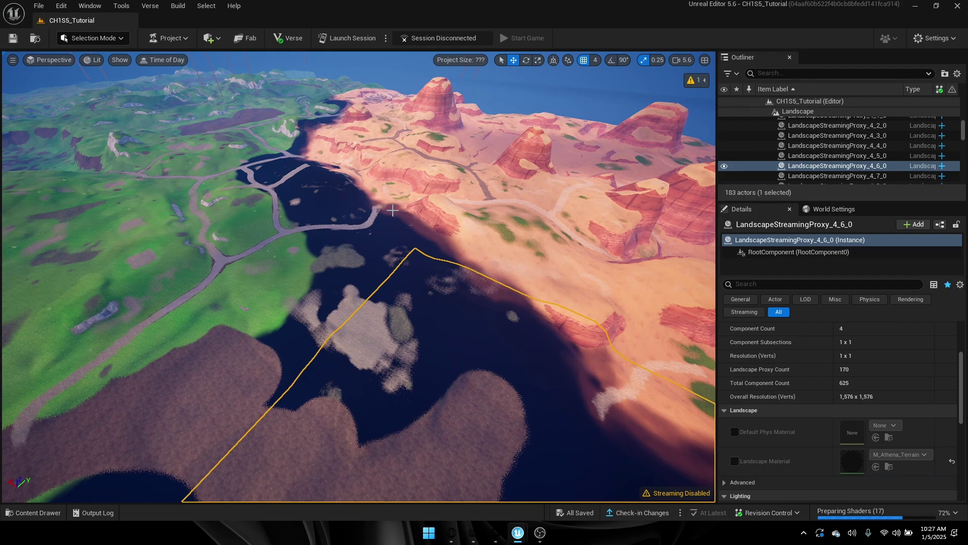
{"action": "mouse_move", "coordinate": [426, 236]}
{"action": "right_mouse_down"}
{"action": "mouse_move", "coordinate": [454, 240]}
{"action": "mouse_move", "coordinate": [454, 262]}
{"action": "mouse_move", "coordinate": [394, 273]}
{"action": "mouse_move", "coordinate": [442, 244]}
{"action": "right_mouse_up"}
{"action": "key", "text": "s"}
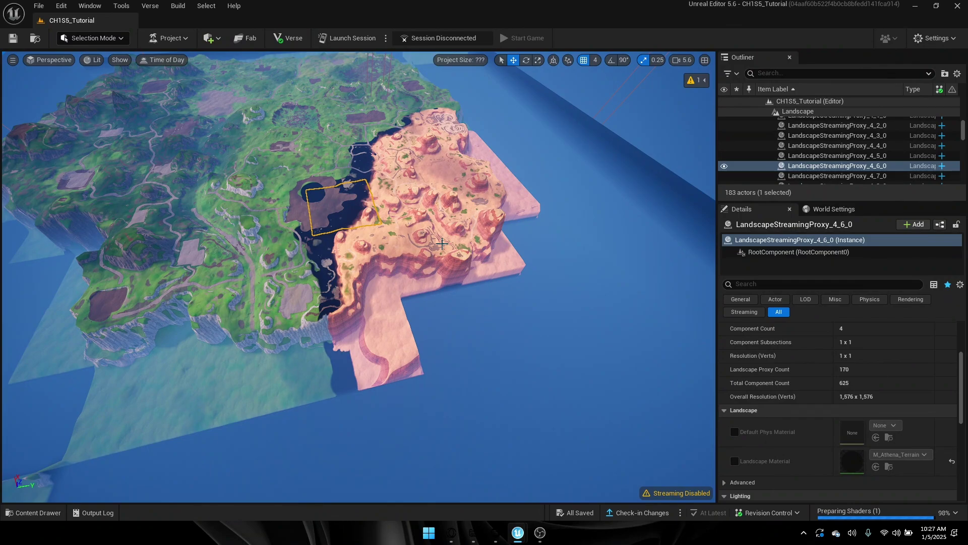
{"action": "mouse_move", "coordinate": [466, 246]}
{"action": "right_mouse_down"}
{"action": "mouse_move", "coordinate": [466, 303]}
{"action": "mouse_move", "coordinate": [465, 247]}
{"action": "right_mouse_up"}
{"action": "key", "text": "w"}
Step: Switch to Landscape mode and open the import settings for the existing landscape's layers
{"action": "left_click", "coordinate": [93, 38]}
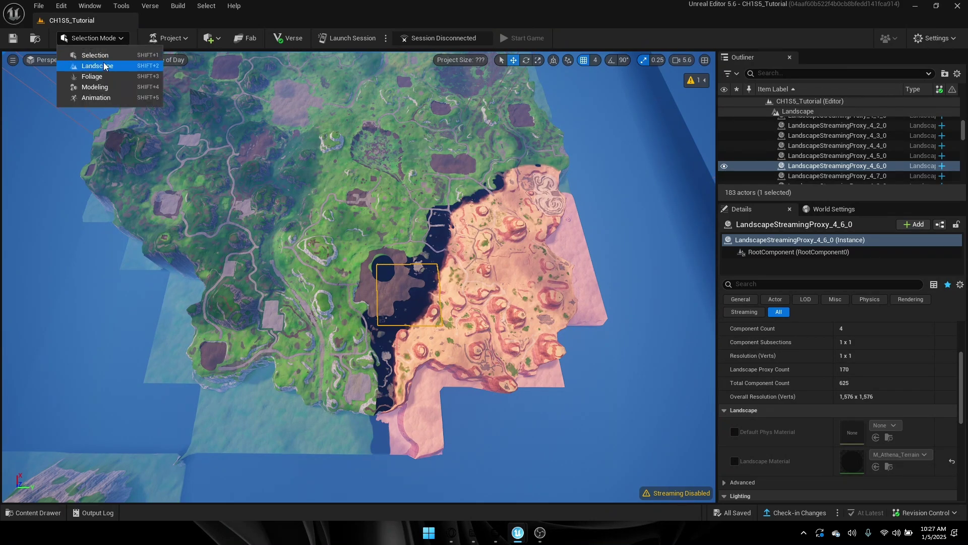
{"action": "left_click", "coordinate": [104, 63]}
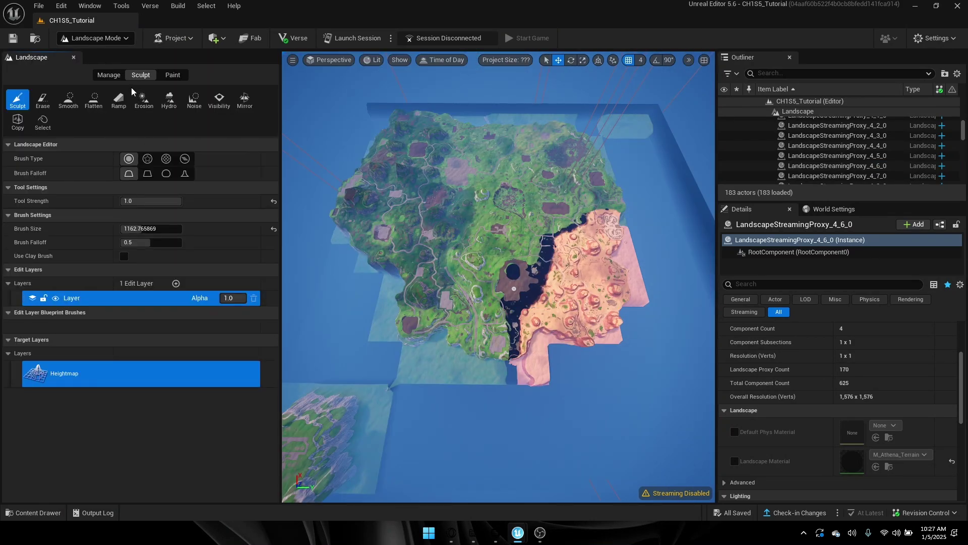
{"action": "left_click", "coordinate": [119, 73]}
{"action": "left_click", "coordinate": [17, 99]}
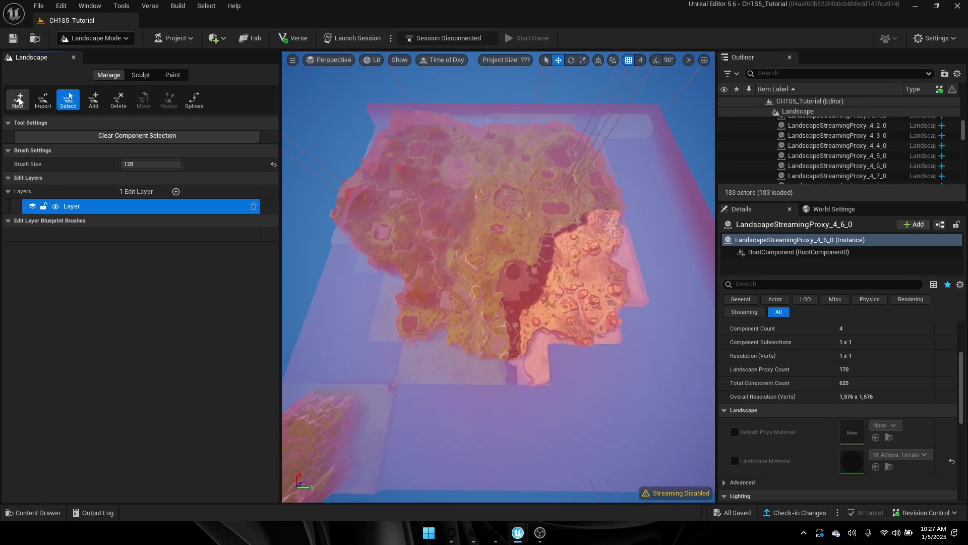
{"action": "left_click", "coordinate": [85, 104]}
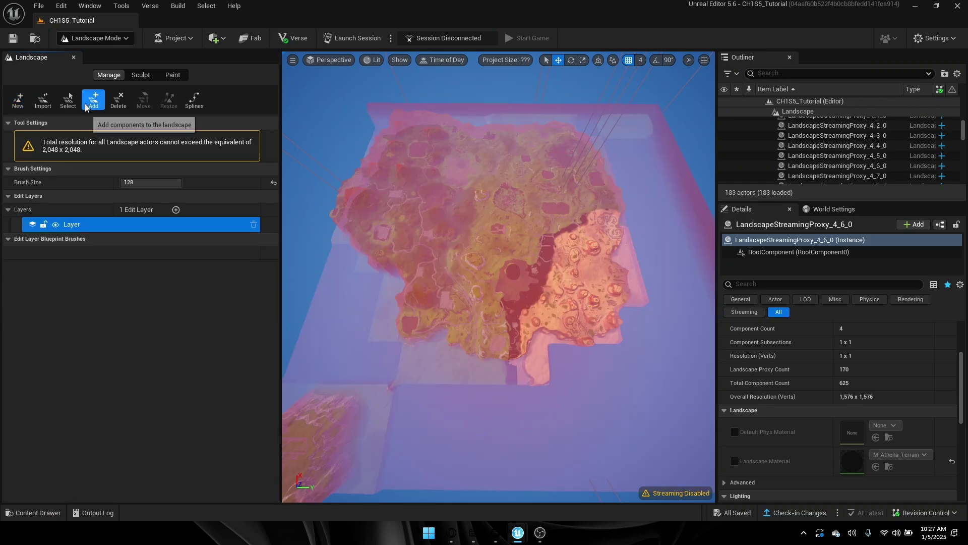
{"action": "left_click", "coordinate": [19, 103]}
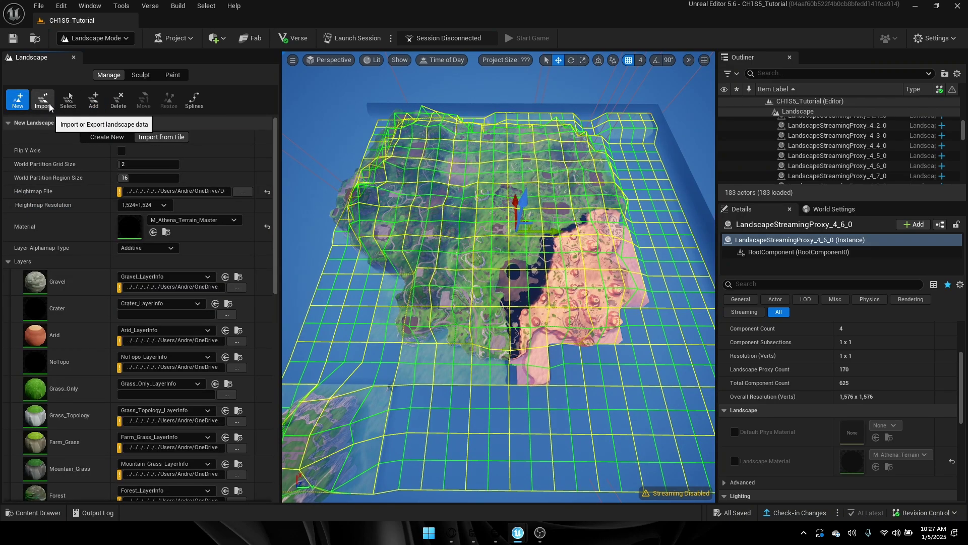
{"action": "left_click", "coordinate": [171, 75]}
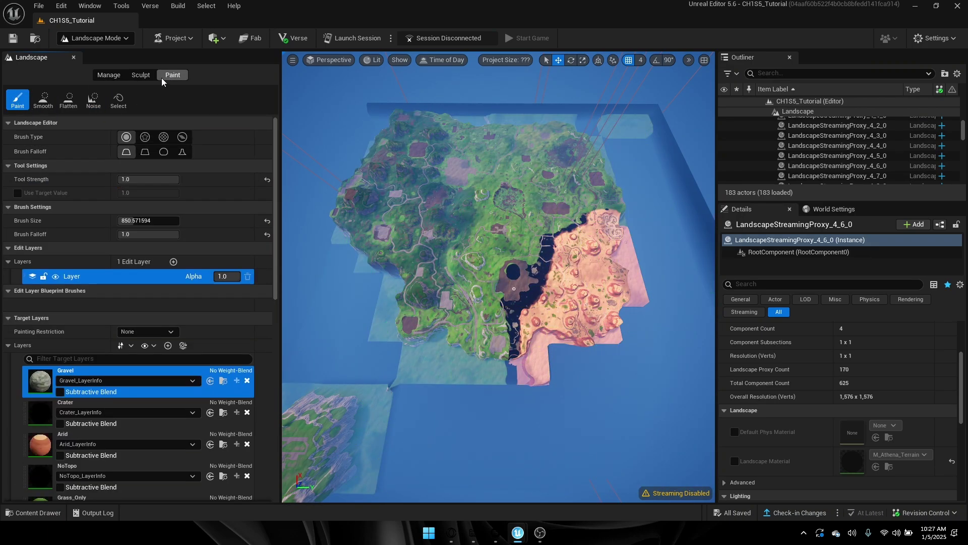
{"action": "left_click", "coordinate": [108, 75]}
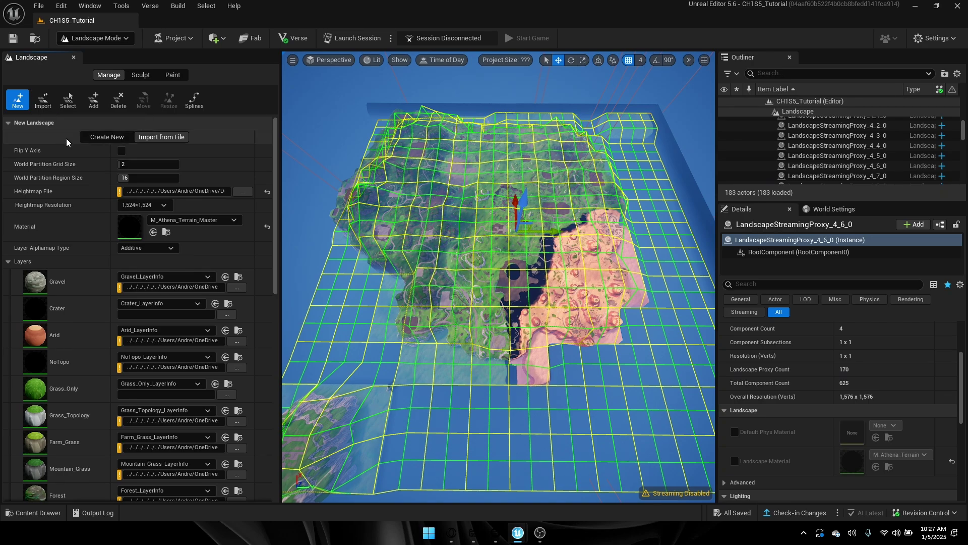
{"action": "scroll", "coordinate": [222, 318], "scroll_direction": "down", "scroll_amount": 3}
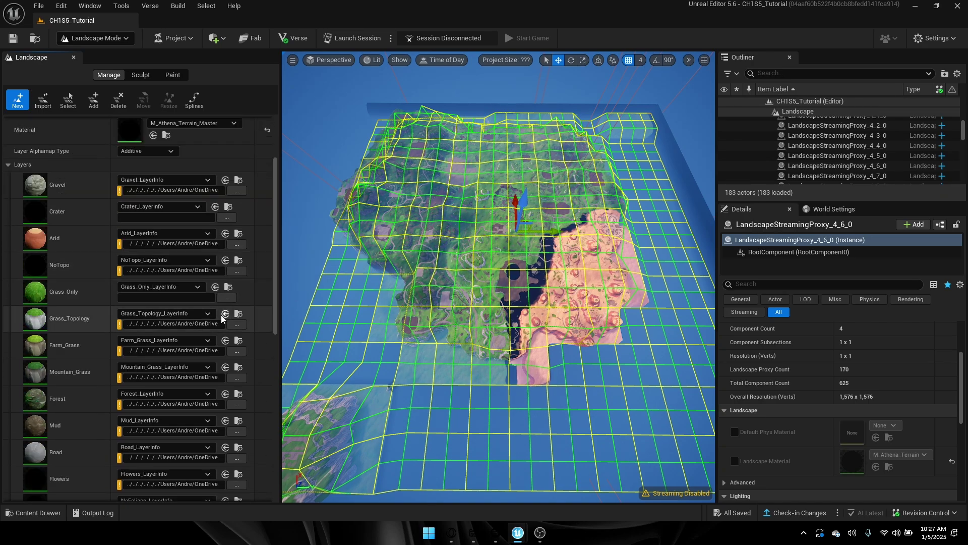
{"action": "left_click", "coordinate": [35, 106]}
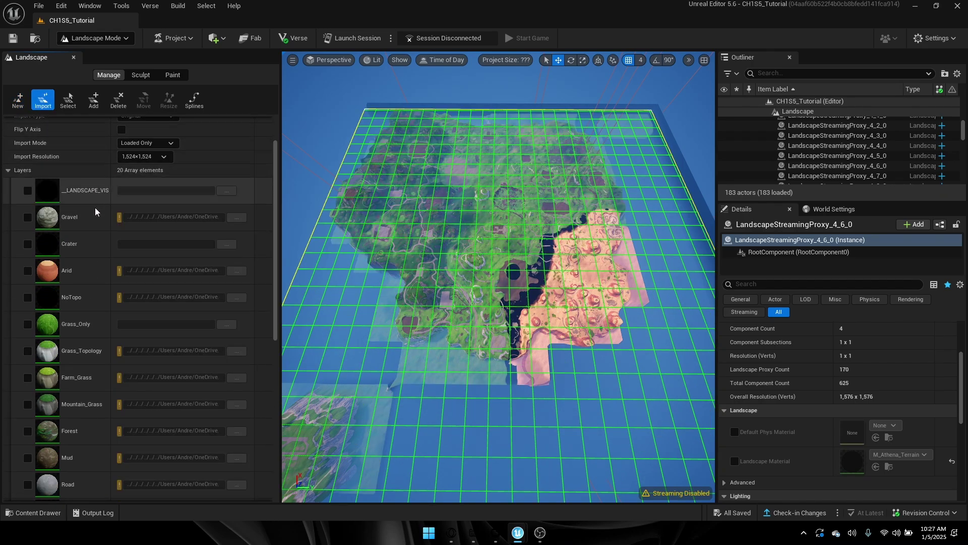
Step: Enable the Grass_Only layer for import and set its file to the Grass_Only_LayerInfo image
{"action": "scroll", "coordinate": [89, 266], "scroll_direction": "down", "scroll_amount": 1}
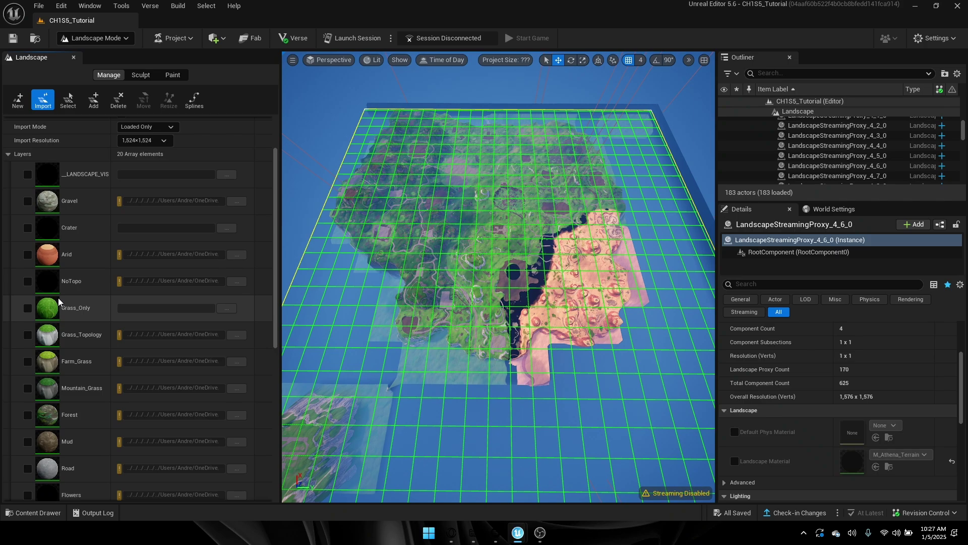
{"action": "mouse_move", "coordinate": [614, 256]}
{"action": "right_mouse_down"}
{"action": "mouse_move", "coordinate": [605, 256]}
{"action": "mouse_move", "coordinate": [615, 256]}
{"action": "right_mouse_up"}
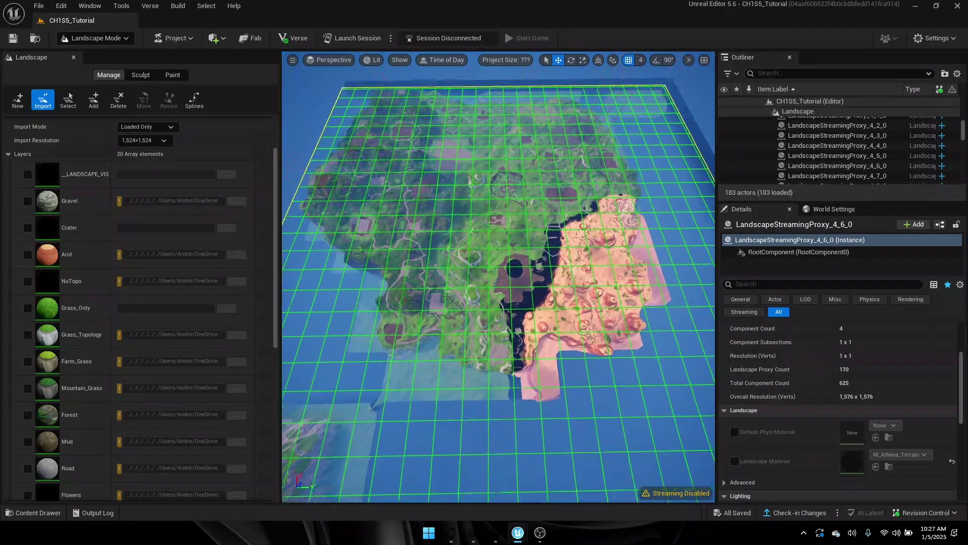
{"action": "scroll", "coordinate": [122, 346], "scroll_direction": "down", "scroll_amount": 6}
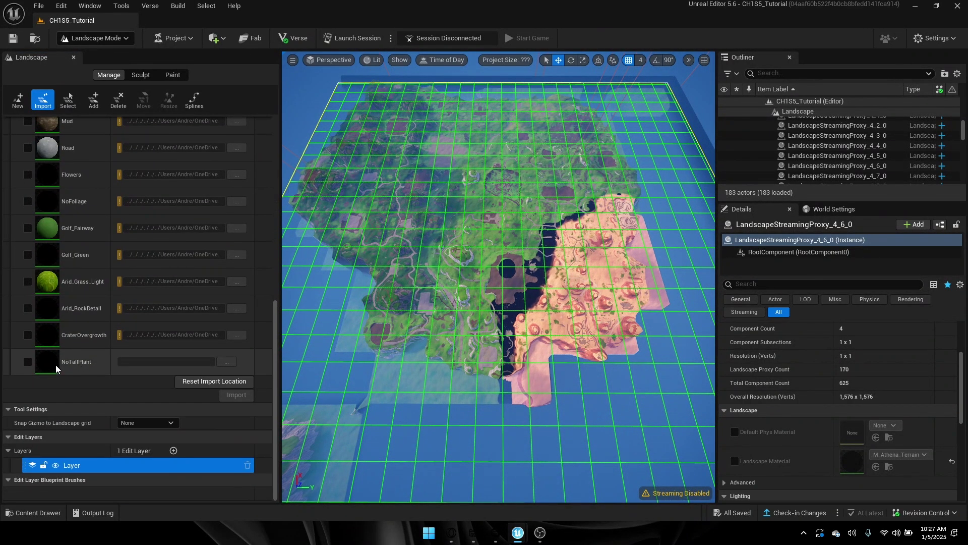
{"action": "scroll", "coordinate": [56, 364], "scroll_direction": "up", "scroll_amount": 3}
{"action": "scroll", "coordinate": [43, 359], "scroll_direction": "up", "scroll_amount": 4}
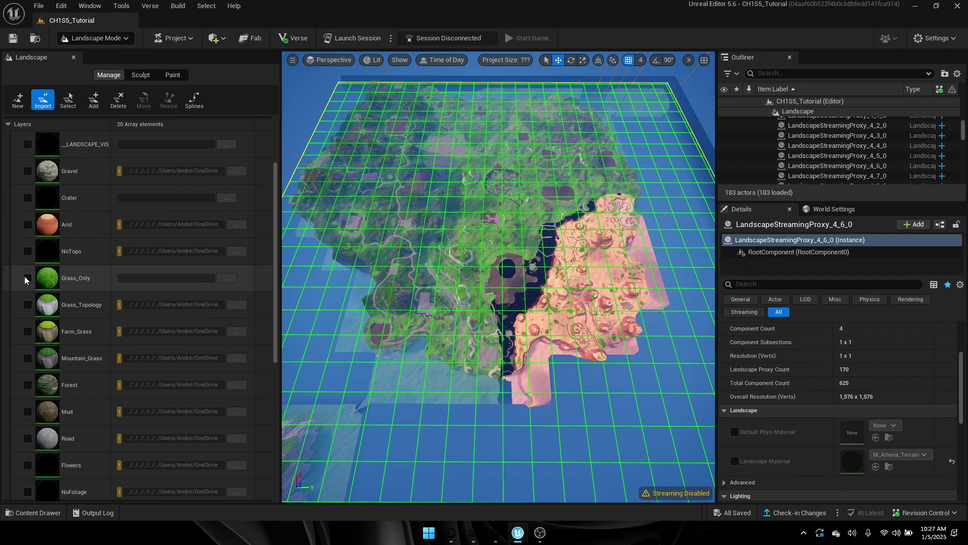
{"action": "left_click", "coordinate": [25, 280]}
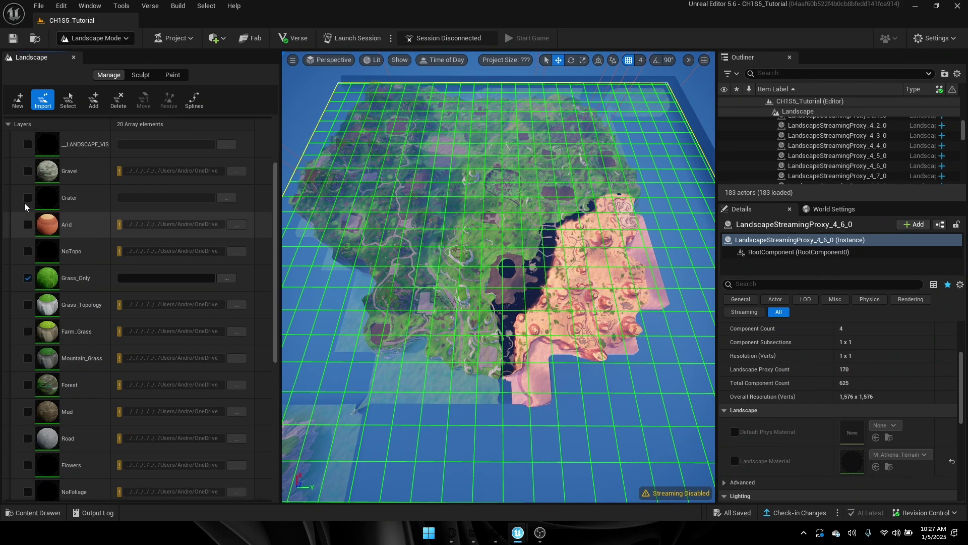
{"action": "left_click", "coordinate": [231, 280]}
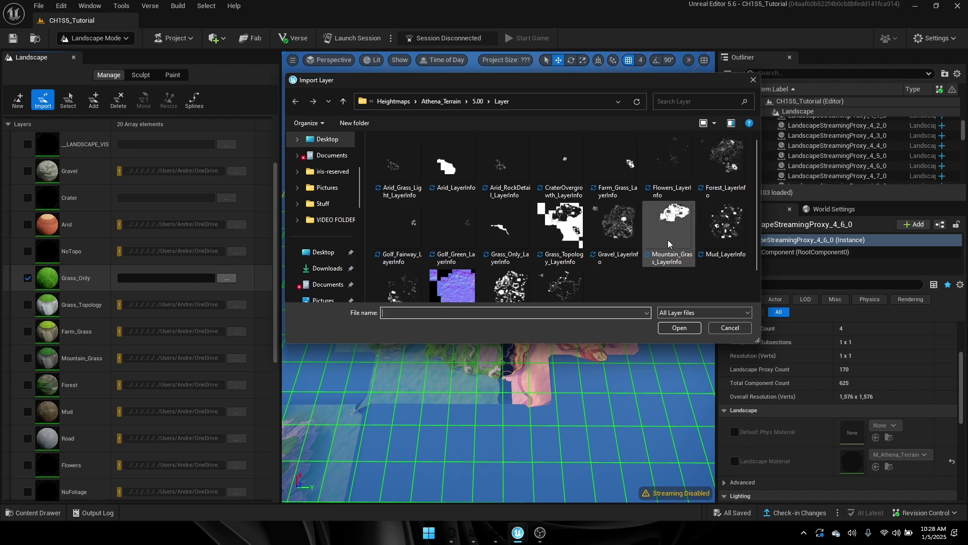
{"action": "left_click", "coordinate": [520, 241]}
{"action": "left_click", "coordinate": [679, 328]}
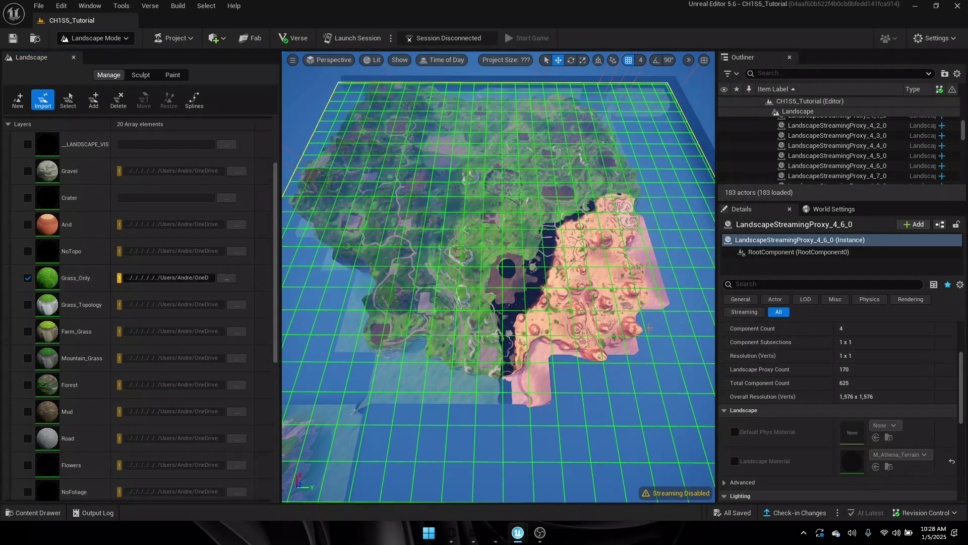
Step: Import the Grass_Only layer data into the existing landscape
{"action": "scroll", "coordinate": [165, 325], "scroll_direction": "down", "scroll_amount": 10}
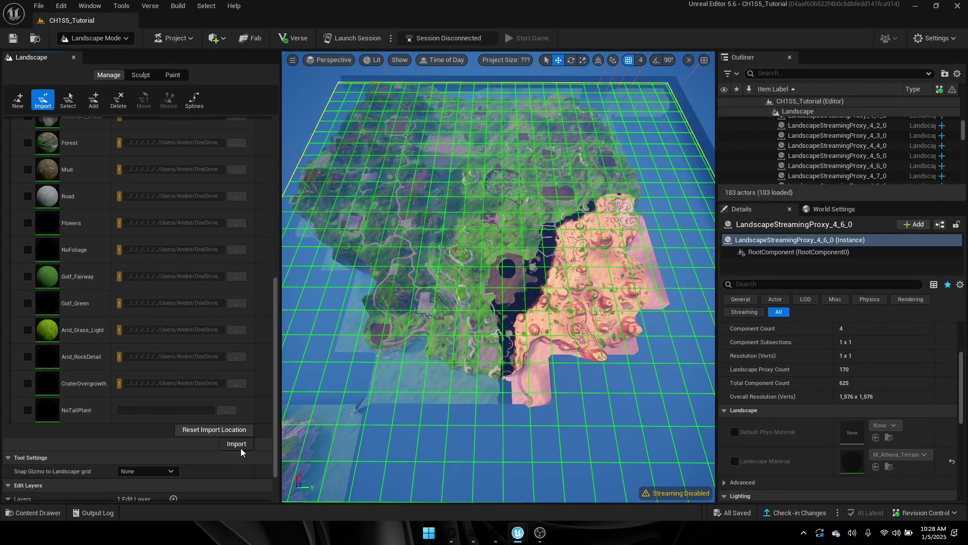
{"action": "left_click", "coordinate": [236, 444]}
{"action": "left_click", "coordinate": [543, 284]}
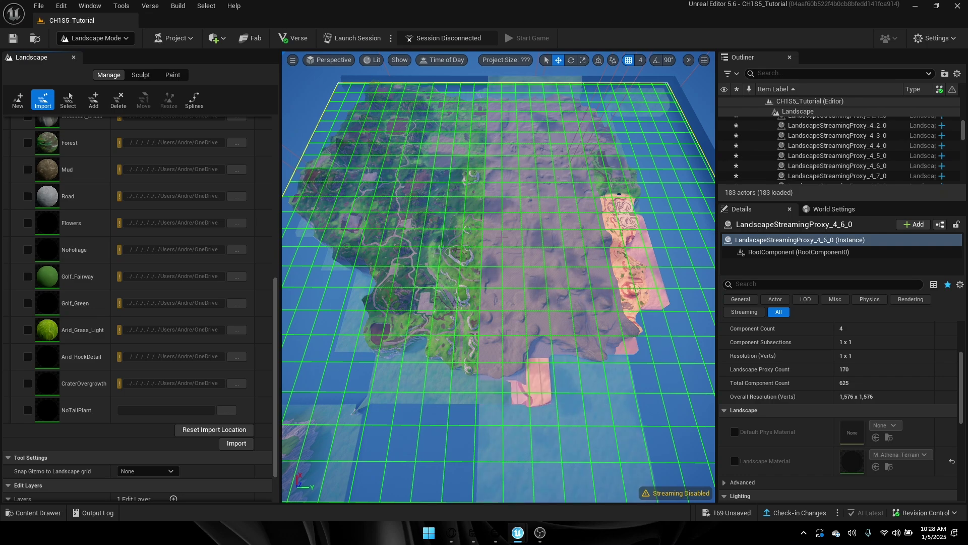
Step: Return to Selection mode and examine the repainted terrain across the whole island, up close and from above
{"action": "mouse_move", "coordinate": [549, 223]}
{"action": "right_mouse_down"}
{"action": "mouse_move", "coordinate": [550, 207]}
{"action": "mouse_move", "coordinate": [549, 249]}
{"action": "mouse_move", "coordinate": [550, 224]}
{"action": "right_mouse_up"}
{"action": "key", "text": "shift+1"}
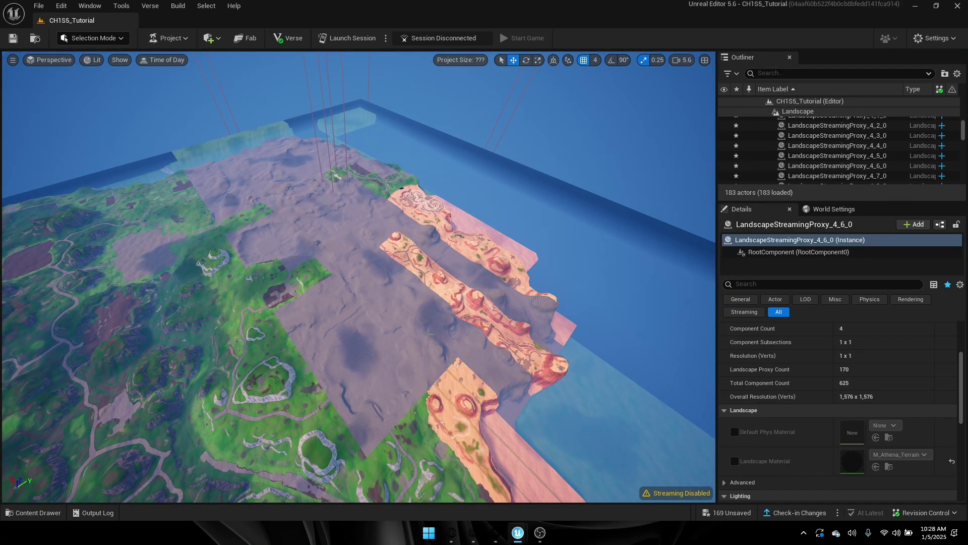
{"action": "right_click_drag", "start_coordinate": [431, 334], "coordinate": [353, 338]}
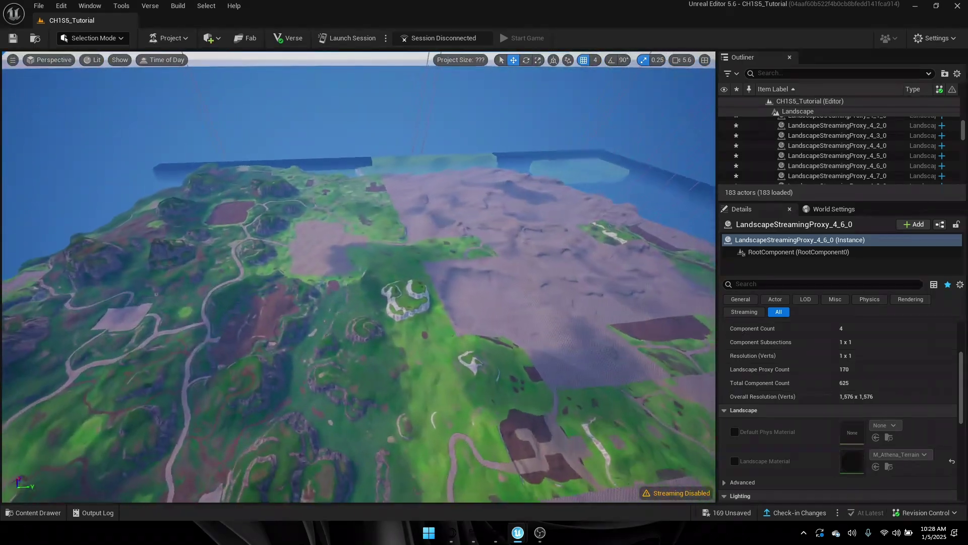
{"action": "right_click_drag", "start_coordinate": [550, 223], "coordinate": [549, 223]}
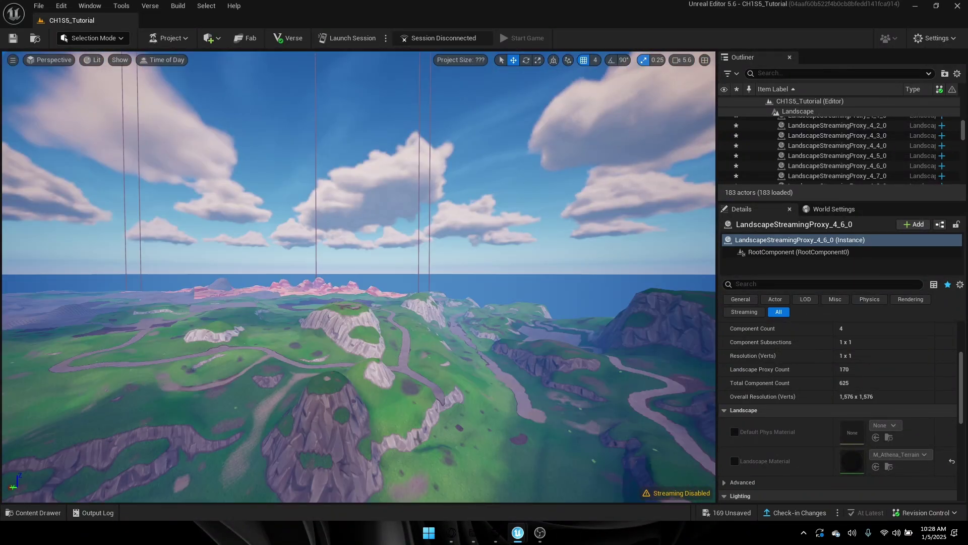
{"action": "right_click_drag", "start_coordinate": [527, 210], "coordinate": [336, 353]}
{"action": "key", "text": "w"}
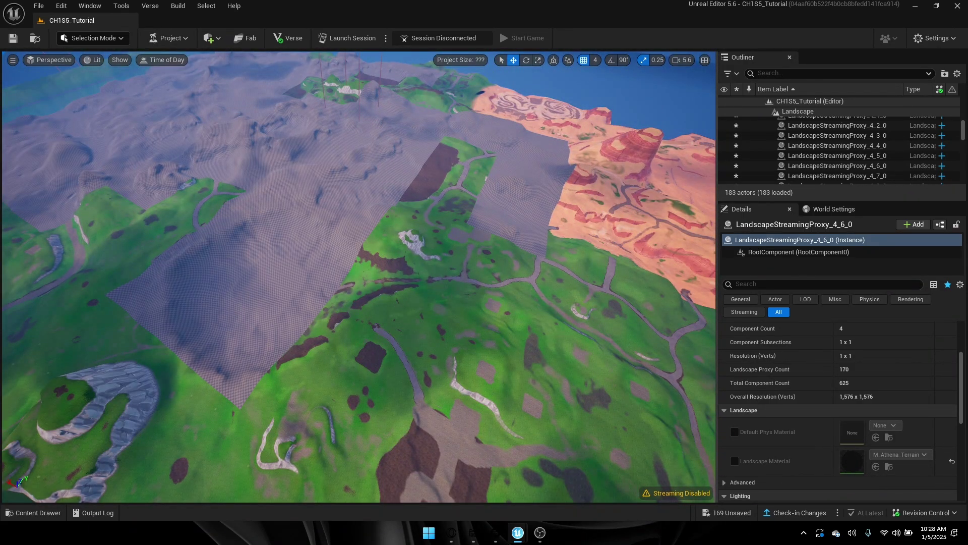
{"action": "key", "text": "s"}
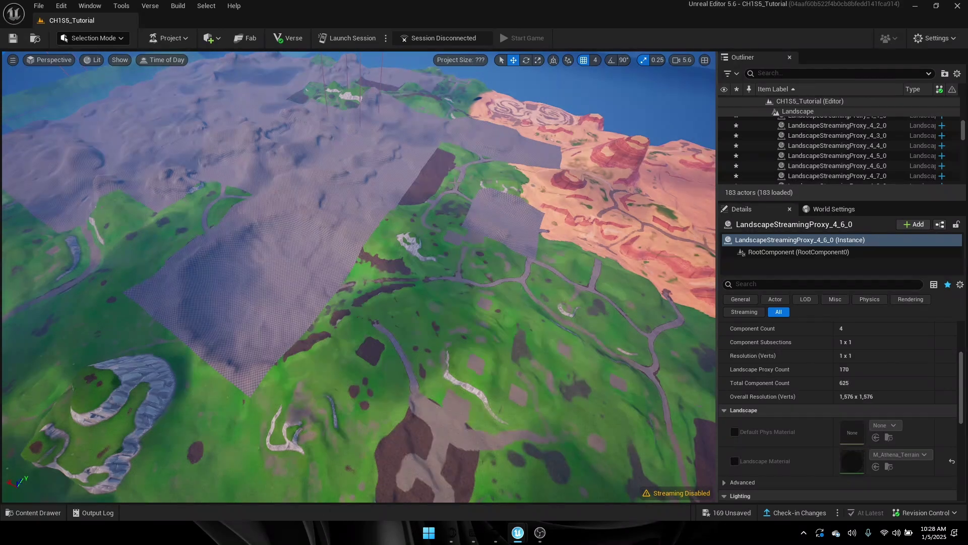
{"action": "key", "text": "s"}
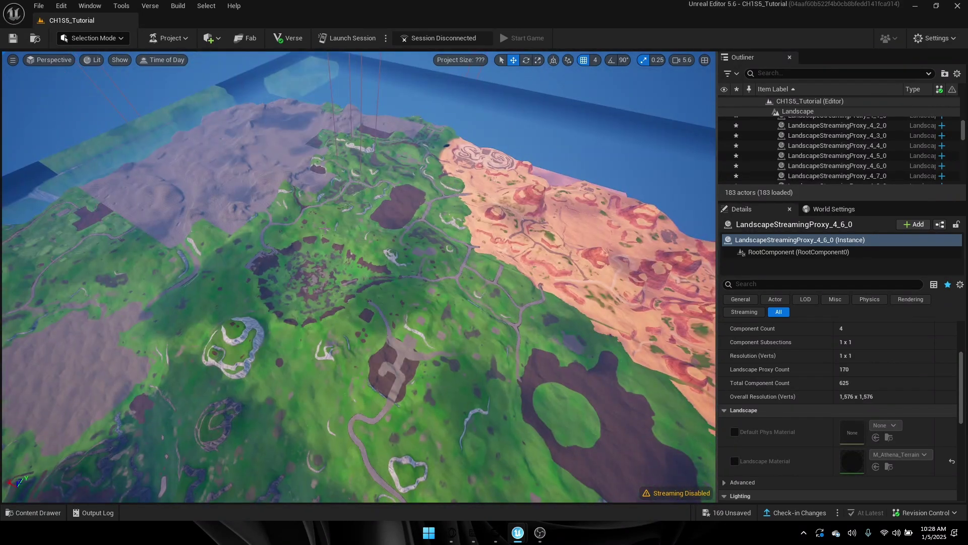
{"action": "key", "text": "d"}
{"action": "right_click_drag", "start_coordinate": [498, 223], "coordinate": [227, 265]}
{"action": "key", "text": "s"}
{"action": "scroll", "coordinate": [399, 308], "scroll_direction": "up", "scroll_amount": 1}
{"action": "key", "text": "w"}
{"action": "key", "text": "d"}
{"action": "key", "text": "s"}
{"action": "key", "text": "d"}
{"action": "key", "text": "w"}
{"action": "right_click_drag", "start_coordinate": [552, 202], "coordinate": [530, 267]}
{"action": "key", "text": "w"}
{"action": "scroll", "coordinate": [525, 262], "scroll_direction": "down", "scroll_amount": 3}
{"action": "key", "text": "w"}
{"action": "scroll", "coordinate": [525, 262], "scroll_direction": "down", "scroll_amount": 6}
{"action": "right_click_drag", "start_coordinate": [557, 237], "coordinate": [331, 321]}
{"action": "key", "text": "w"}
{"action": "key", "text": "s"}
{"action": "scroll", "coordinate": [555, 186], "scroll_direction": "down", "scroll_amount": 1}
{"action": "key", "text": "w"}
{"action": "scroll", "coordinate": [555, 185], "scroll_direction": "up", "scroll_amount": 6}
{"action": "key", "text": "w"}
{"action": "key", "text": "s"}
{"action": "scroll", "coordinate": [383, 323], "scroll_direction": "up", "scroll_amount": 1}
{"action": "key", "text": "s"}
{"action": "scroll", "coordinate": [363, 328], "scroll_direction": "up", "scroll_amount": 1}
{"action": "right_click_drag", "start_coordinate": [492, 230], "coordinate": [488, 230]}
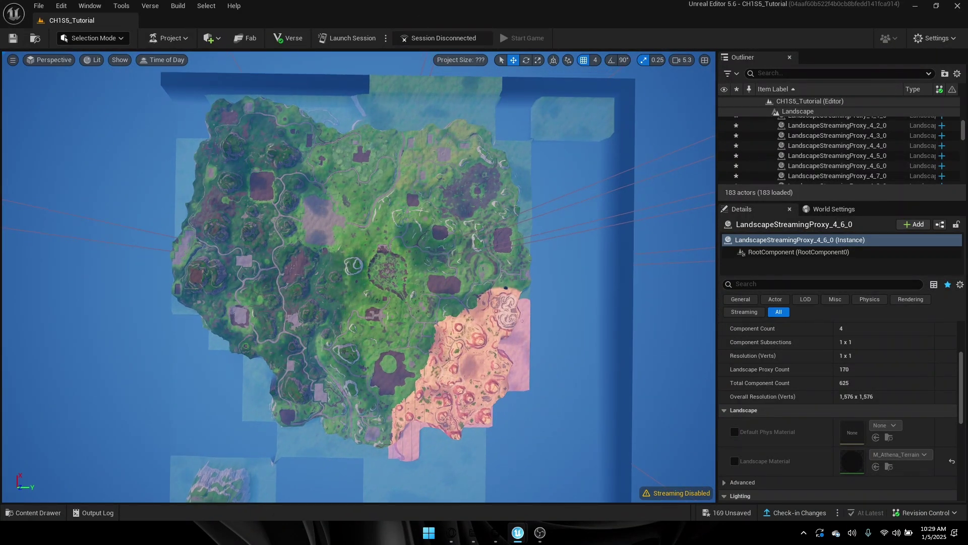
Step: Switch to Notepad, cut the entire actor text of the open trees file, and return to the level editor
{"action": "key", "text": "alt+Tab"}
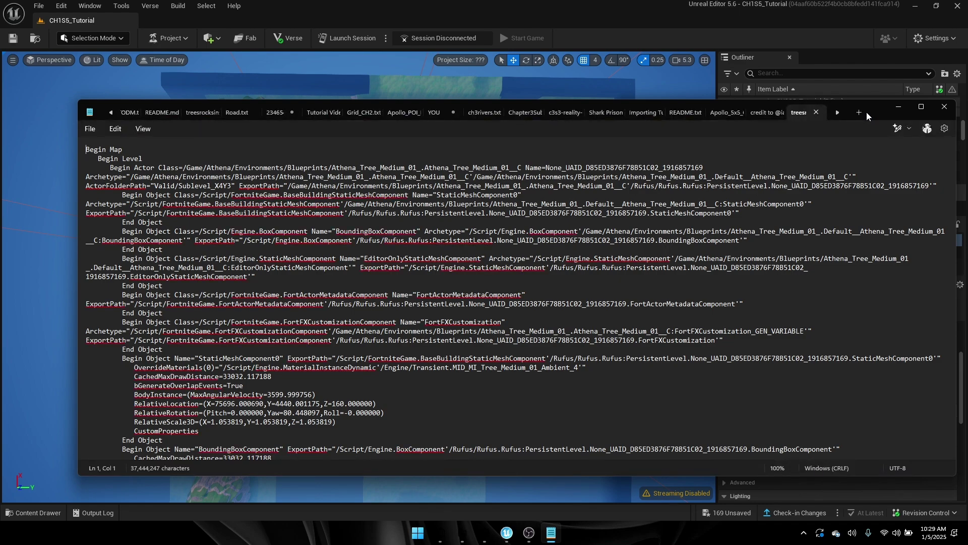
{"action": "left_click", "coordinate": [498, 305]}
{"action": "key", "text": "ctrl+a"}
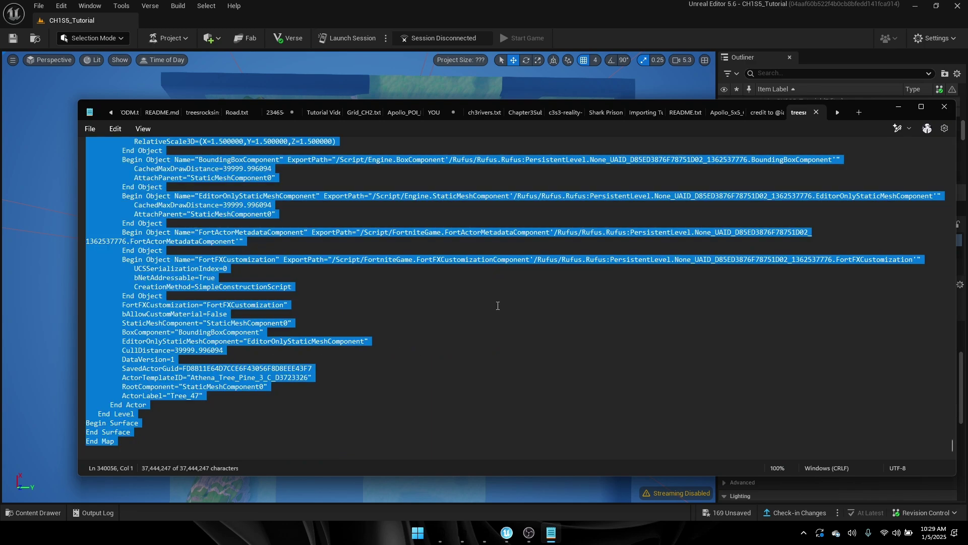
{"action": "key", "text": "ctrl+x"}
{"action": "left_click", "coordinate": [899, 107]}
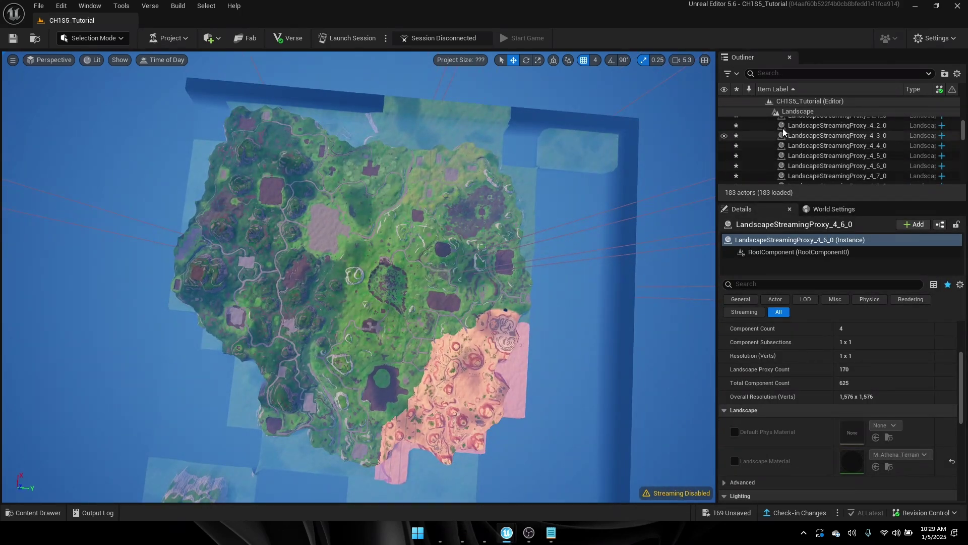
Step: Switch to Notepad, copy the entire selected actor text of the trees file, and return to the level editor
{"action": "right_click", "coordinate": [803, 104]}
{"action": "mouse_move", "coordinate": [816, 134]}
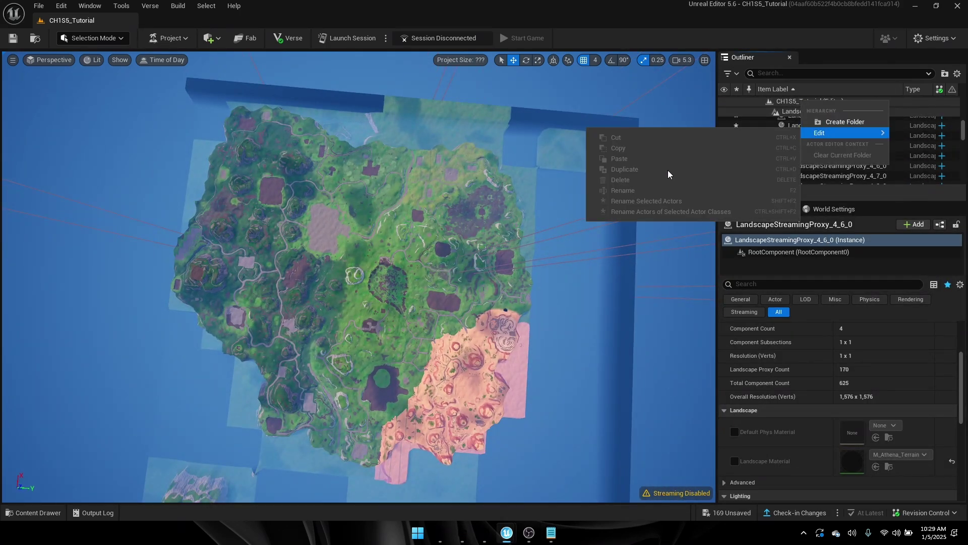
{"action": "left_click", "coordinate": [551, 532]}
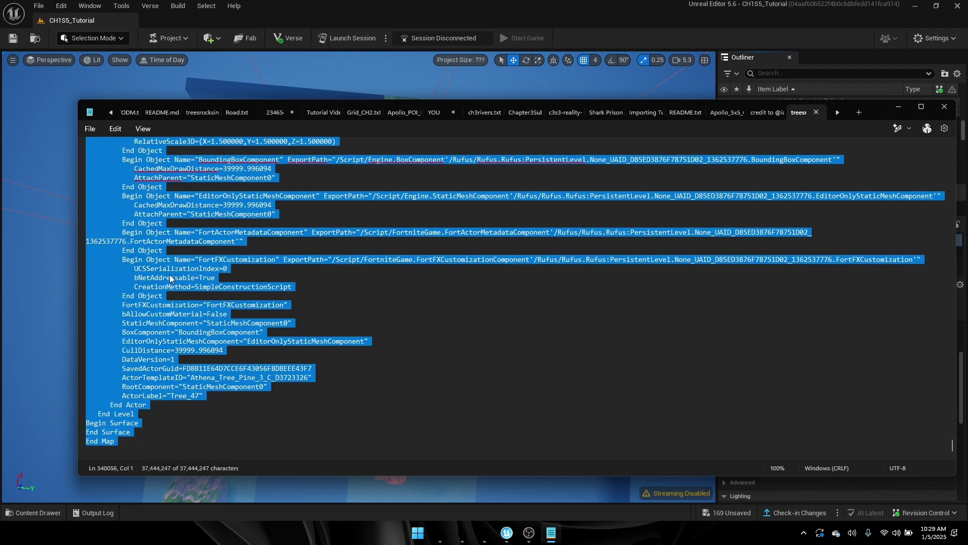
{"action": "right_click", "coordinate": [172, 277]}
{"action": "left_click", "coordinate": [207, 327]}
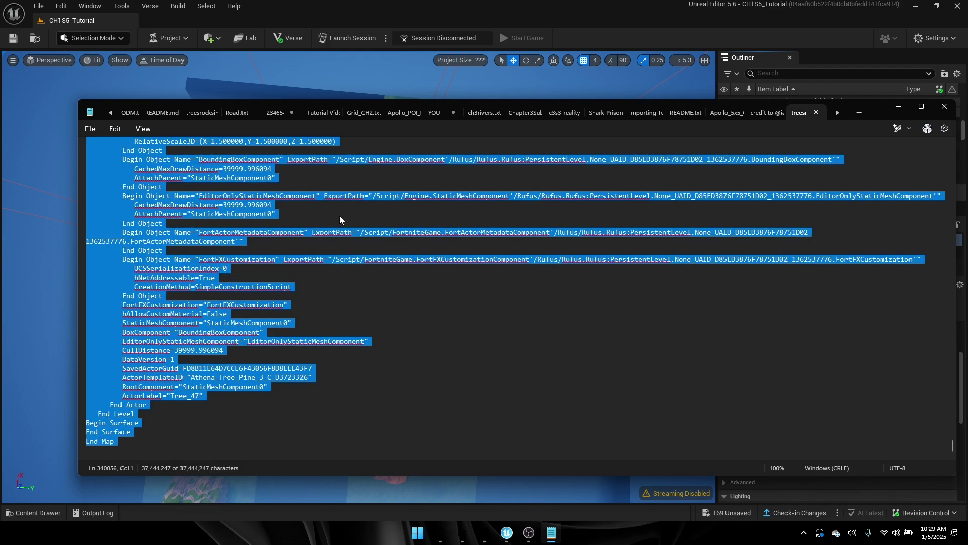
{"action": "left_click", "coordinate": [624, 87]}
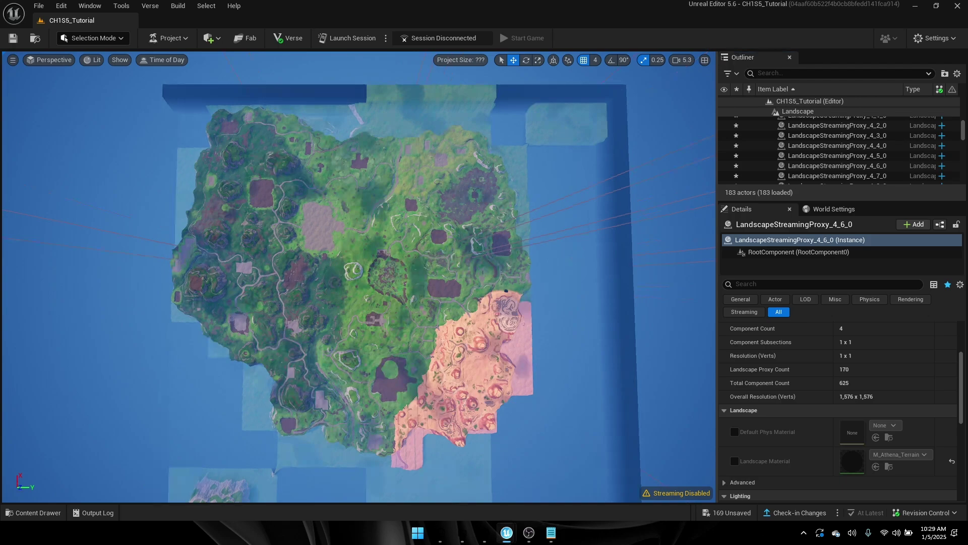
Step: Paste the copied tree and rock actors into the CH1S5_Tutorial level
{"action": "right_click", "coordinate": [864, 102]}
{"action": "mouse_move", "coordinate": [881, 140]}
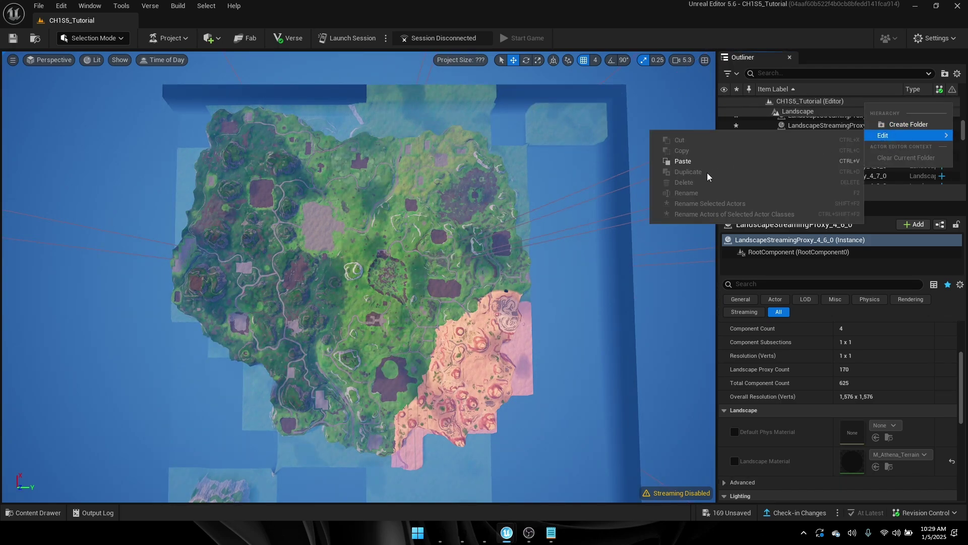
{"action": "left_click", "coordinate": [677, 161]}
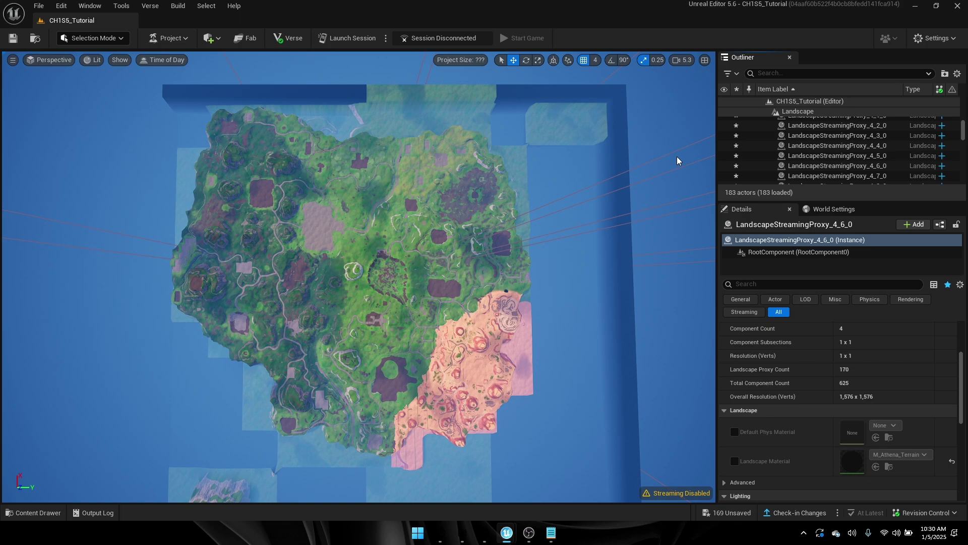
{"action": "key", "text": "ctrl+v"}
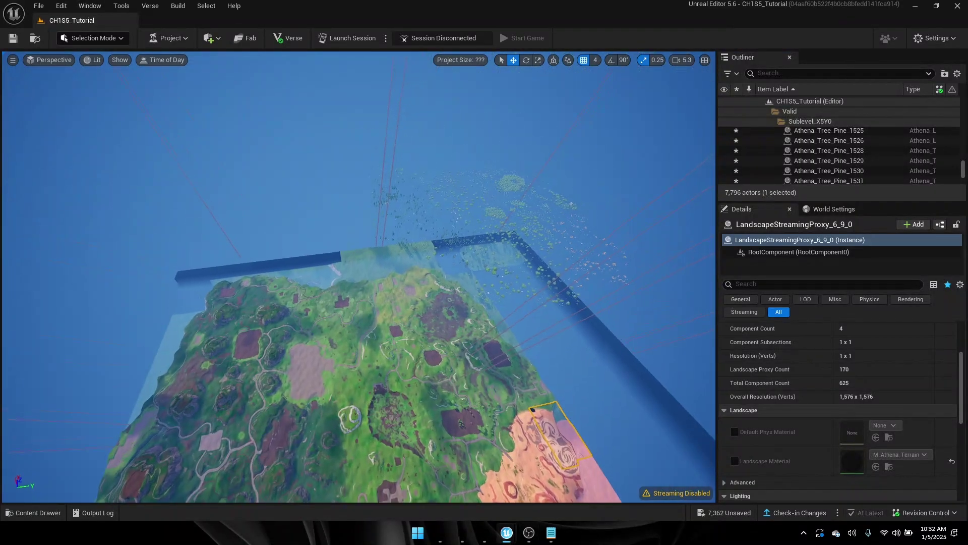
Step: Filter the Outliner by "landsca" and select the parent Landscape actor
{"action": "mouse_move", "coordinate": [359, 276]}
{"action": "right_mouse_down"}
{"action": "mouse_move", "coordinate": [359, 242]}
{"action": "mouse_move", "coordinate": [439, 247]}
{"action": "mouse_move", "coordinate": [323, 246]}
{"action": "mouse_move", "coordinate": [383, 297]}
{"action": "mouse_move", "coordinate": [358, 277]}
{"action": "right_mouse_up"}
{"action": "key", "text": "w"}
{"action": "scroll", "coordinate": [358, 276], "scroll_direction": "up", "scroll_amount": 3}
{"action": "key", "text": "s"}
{"action": "scroll", "coordinate": [359, 276], "scroll_direction": "up", "scroll_amount": 3}
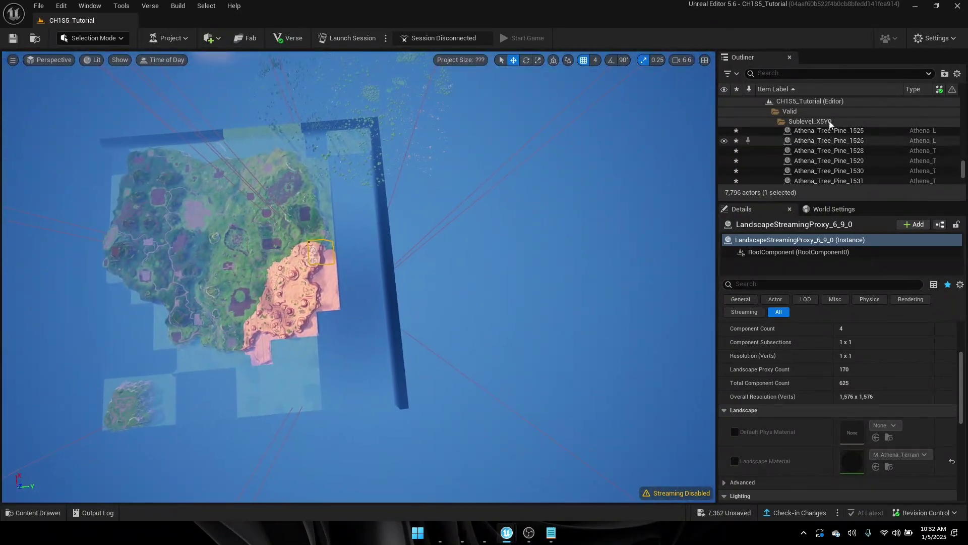
{"action": "left_click", "coordinate": [809, 71]}
{"action": "type", "text": "l"}
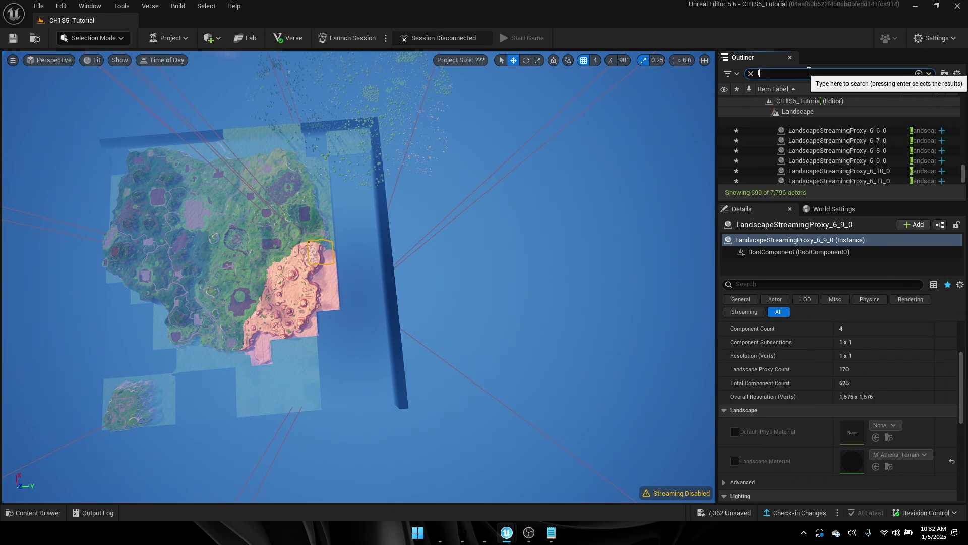
{"action": "type", "text": "andsca"}
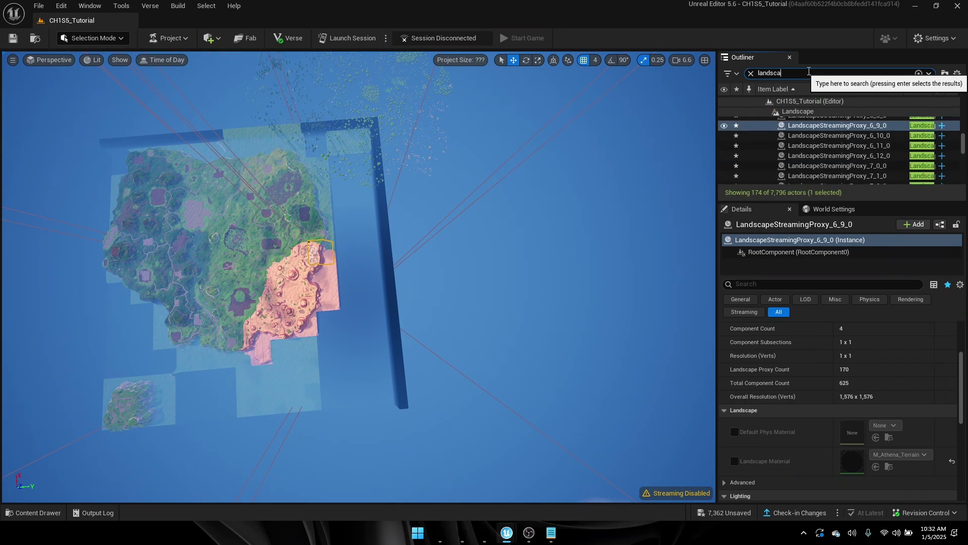
{"action": "left_click", "coordinate": [802, 110]}
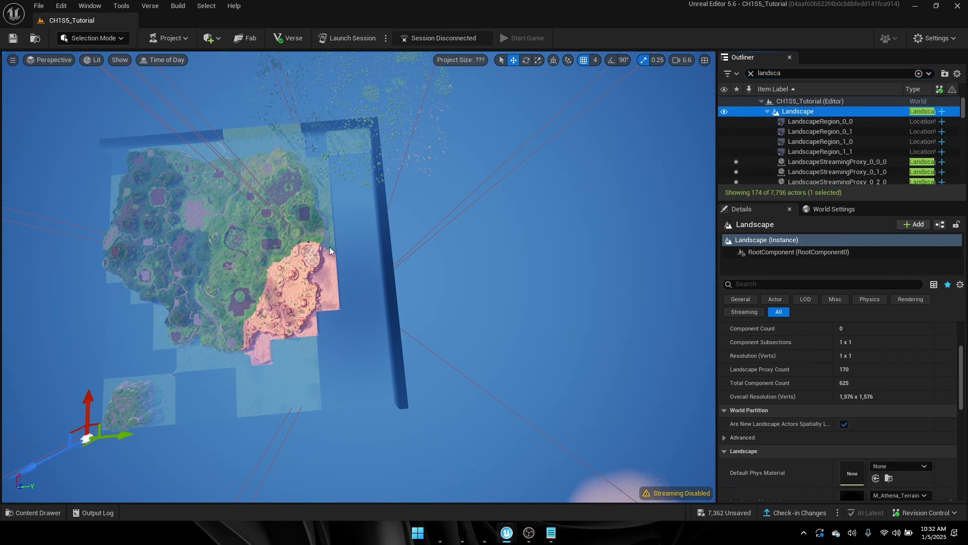
Step: Set the Landscape's X location to 1000
{"action": "right_click_drag", "start_coordinate": [330, 247], "coordinate": [323, 242]}
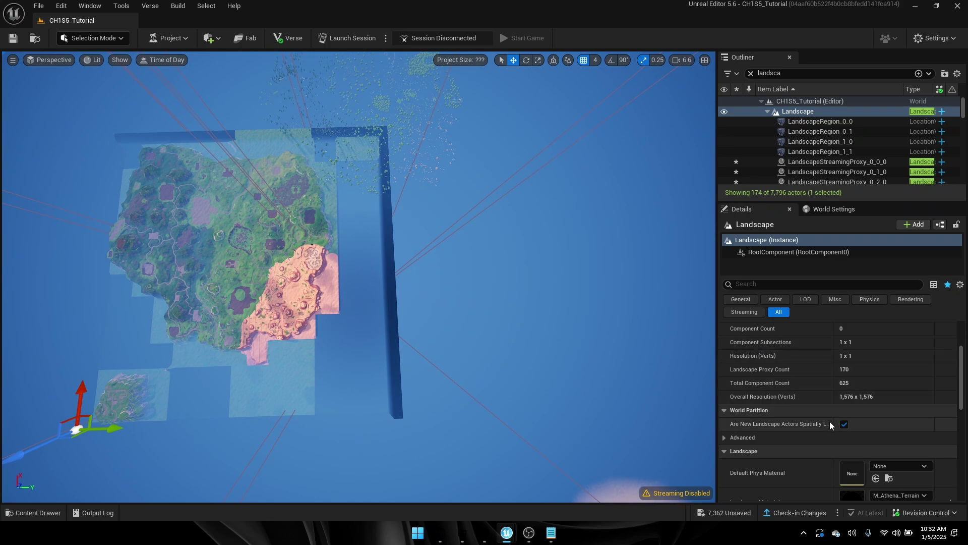
{"action": "scroll", "coordinate": [830, 422], "scroll_direction": "up", "scroll_amount": 3}
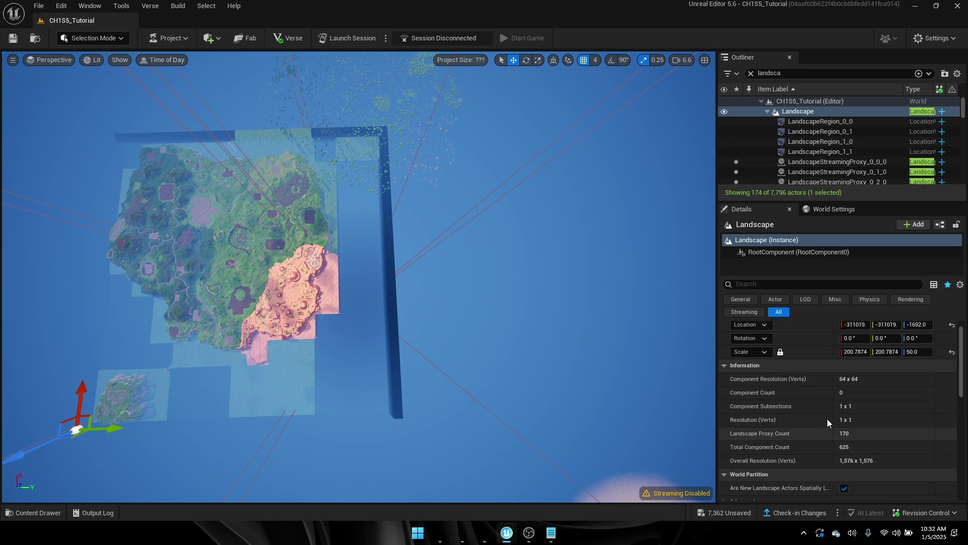
{"action": "left_click", "coordinate": [851, 340]}
{"action": "type", "text": "0"}
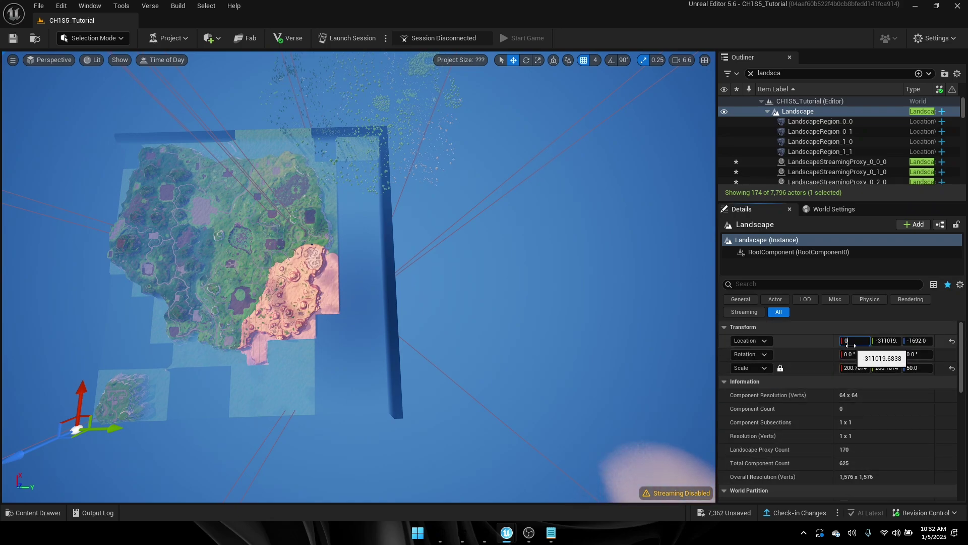
{"action": "key", "text": "Return"}
{"action": "mouse_move", "coordinate": [433, 272]}
{"action": "right_mouse_down"}
{"action": "mouse_move", "coordinate": [433, 172]}
{"action": "mouse_move", "coordinate": [445, 273]}
{"action": "right_mouse_up"}
{"action": "left_click", "coordinate": [858, 341]}
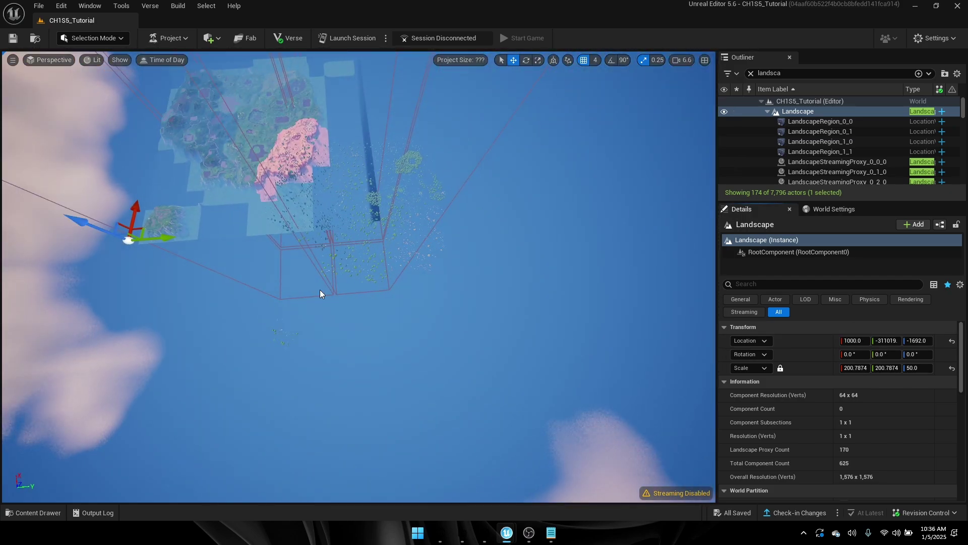
Step: Move the Landscape roughly toward the pasted trees, to about X -174132 and Y -174483
{"action": "right_click_drag", "start_coordinate": [319, 292], "coordinate": [320, 292]}
{"action": "left_click_drag", "start_coordinate": [184, 243], "coordinate": [288, 259]}
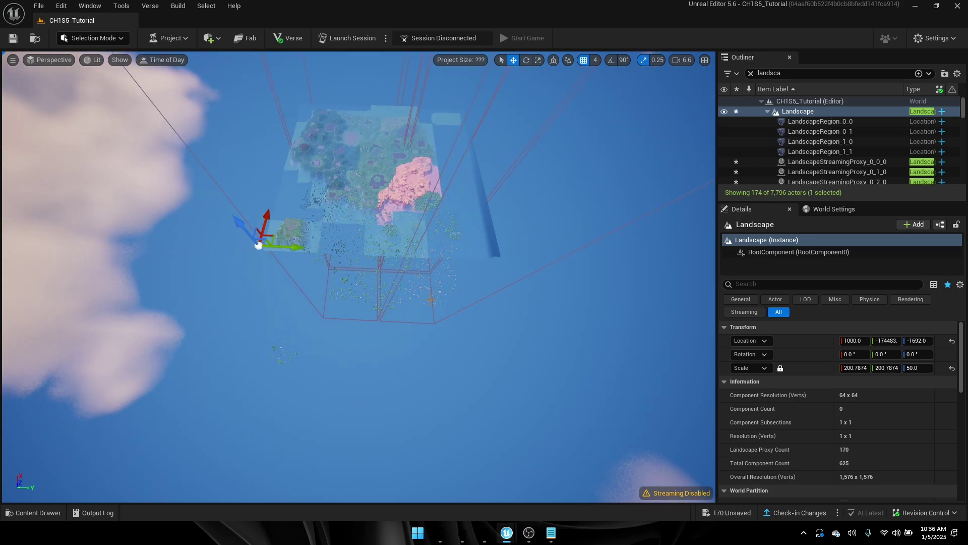
{"action": "mouse_move", "coordinate": [559, 307]}
{"action": "right_mouse_down"}
{"action": "mouse_move", "coordinate": [377, 307]}
{"action": "mouse_move", "coordinate": [559, 307]}
{"action": "right_mouse_up"}
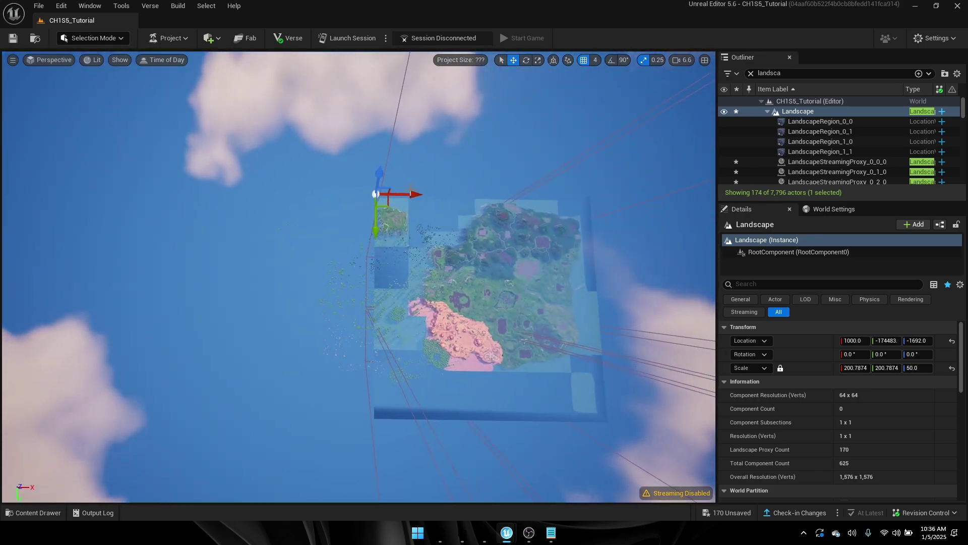
{"action": "left_click_drag", "start_coordinate": [422, 192], "coordinate": [297, 192]}
Step: Shift the Landscape so the floating island sits under its trees, to about X -152340 and Y -151475
{"action": "mouse_move", "coordinate": [297, 191]}
{"action": "right_mouse_down"}
{"action": "mouse_move", "coordinate": [328, 197]}
{"action": "mouse_move", "coordinate": [328, 181]}
{"action": "mouse_move", "coordinate": [297, 192]}
{"action": "right_mouse_up"}
{"action": "key", "text": "w"}
{"action": "key", "text": "w"}
{"action": "key", "text": "s"}
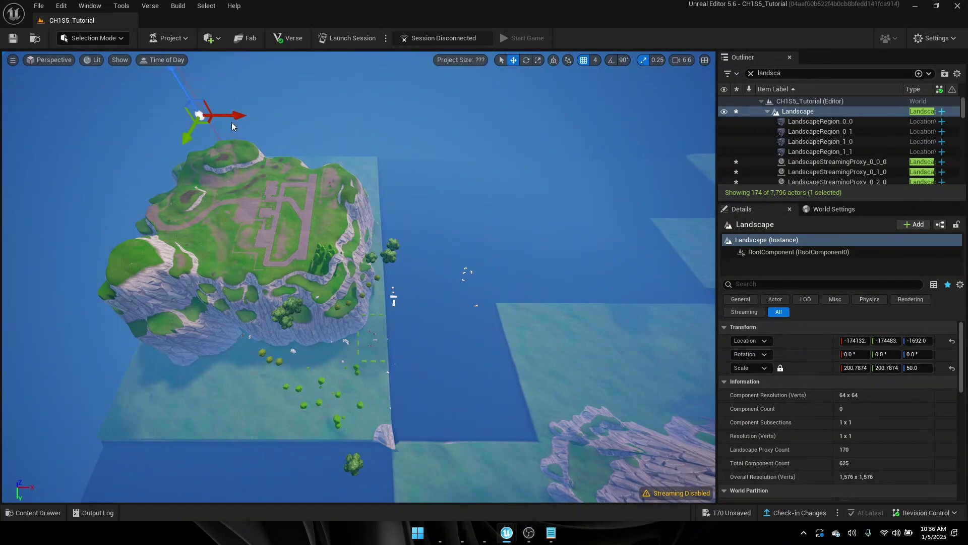
{"action": "left_click_drag", "start_coordinate": [232, 126], "coordinate": [310, 126]}
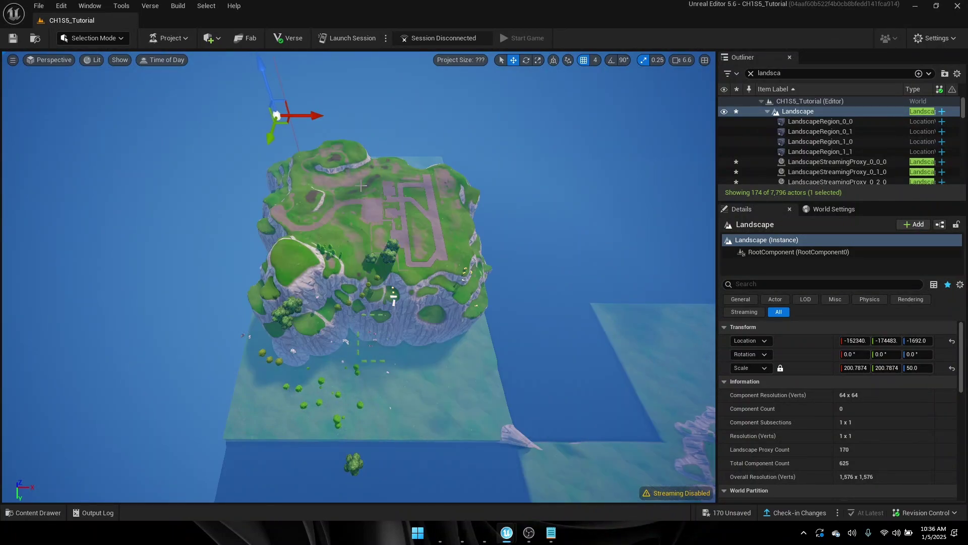
{"action": "right_click_drag", "start_coordinate": [362, 186], "coordinate": [361, 185]}
{"action": "key", "text": "a"}
{"action": "key", "text": "s"}
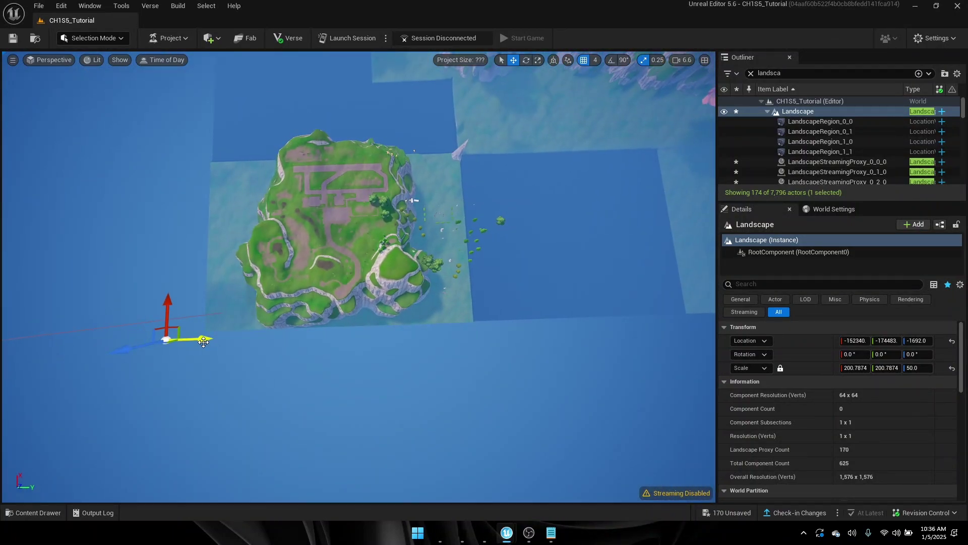
{"action": "left_click_drag", "start_coordinate": [203, 342], "coordinate": [309, 330]}
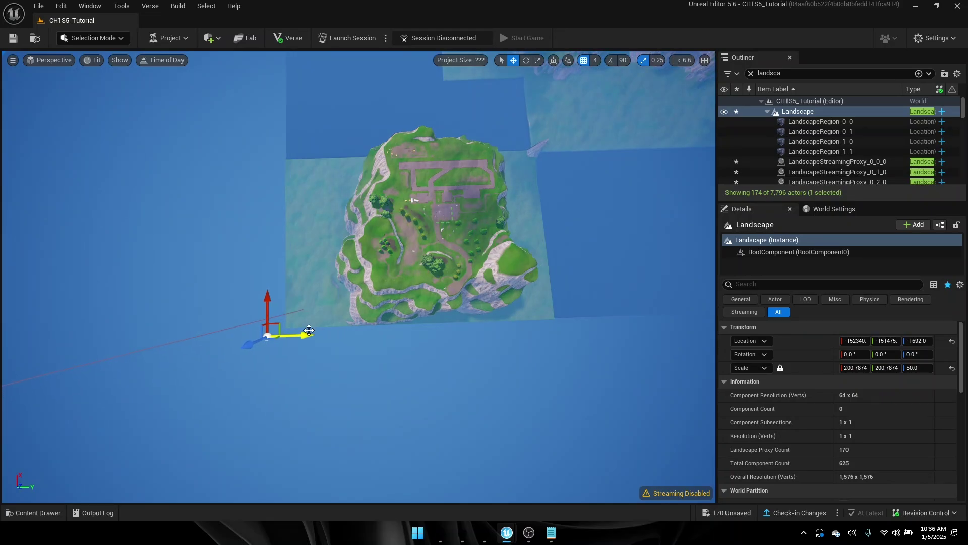
Step: Fine-tune the Landscape against the containers and vehicles on the floating island, to about X -153096 and Y -153107
{"action": "right_click_drag", "start_coordinate": [309, 330], "coordinate": [424, 302]}
{"action": "key", "text": "w"}
{"action": "scroll", "coordinate": [358, 277], "scroll_direction": "down", "scroll_amount": 2}
{"action": "key", "text": "s"}
{"action": "right_click_drag", "start_coordinate": [610, 317], "coordinate": [621, 316]}
{"action": "left_click_drag", "start_coordinate": [629, 98], "coordinate": [653, 98]}
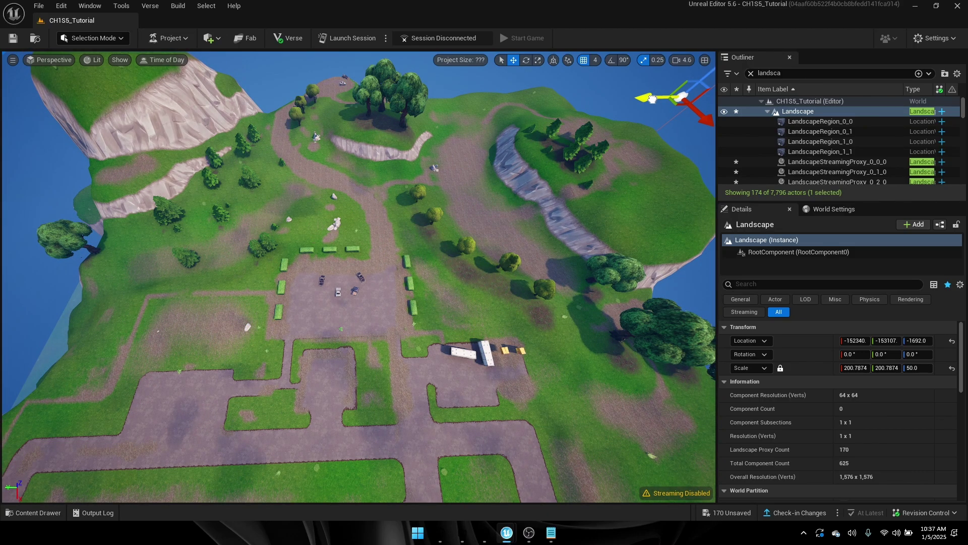
{"action": "mouse_move", "coordinate": [705, 113]}
{"action": "left_mouse_down"}
{"action": "mouse_move", "coordinate": [697, 106]}
{"action": "mouse_move", "coordinate": [705, 108]}
{"action": "left_mouse_up"}
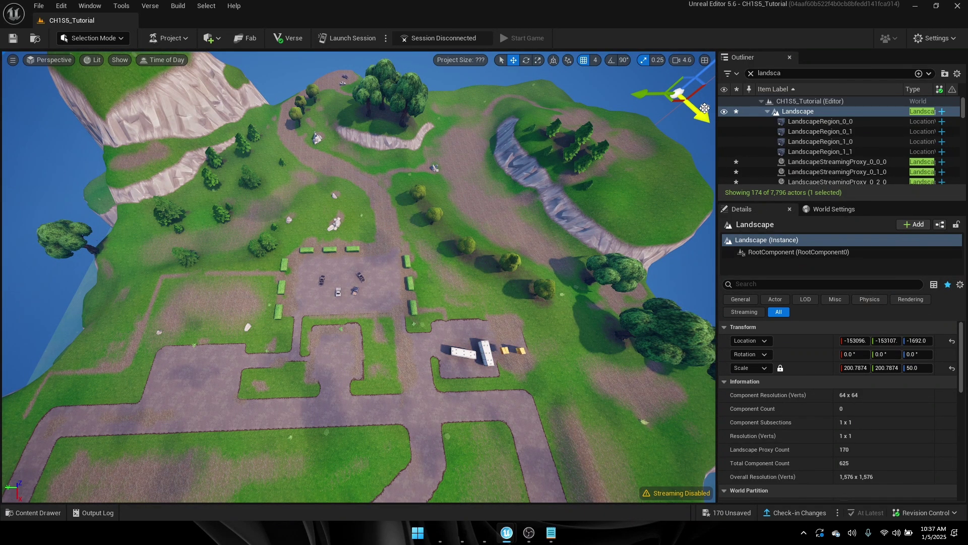
Step: Examine how the trees and props sit on the terrain, from the floating island to the desert area
{"action": "right_click_drag", "start_coordinate": [531, 204], "coordinate": [577, 101]}
{"action": "scroll", "coordinate": [580, 217], "scroll_direction": "down", "scroll_amount": 1}
{"action": "scroll", "coordinate": [630, 212], "scroll_direction": "down", "scroll_amount": 4}
{"action": "right_click_drag", "start_coordinate": [612, 159], "coordinate": [612, 137]}
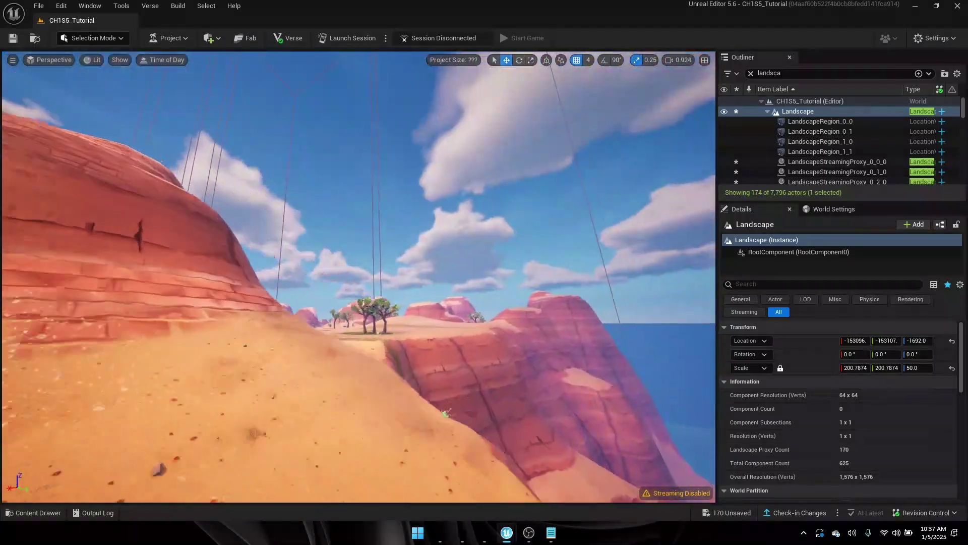
{"action": "key", "text": "w"}
{"action": "scroll", "coordinate": [358, 276], "scroll_direction": "up", "scroll_amount": 5}
{"action": "right_click_drag", "start_coordinate": [359, 276], "coordinate": [282, 333]}
{"action": "key", "text": "s"}
{"action": "scroll", "coordinate": [358, 277], "scroll_direction": "up", "scroll_amount": 2}
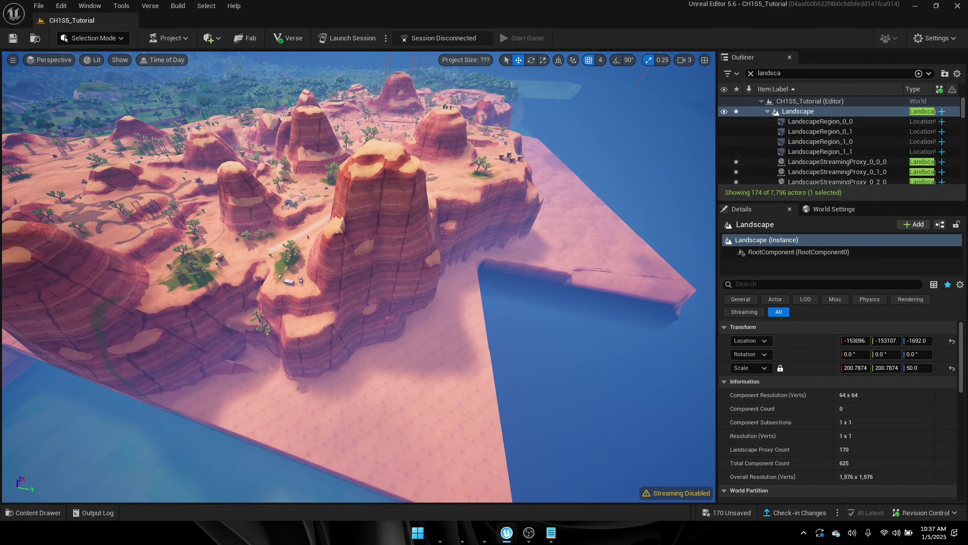
{"action": "mouse_move", "coordinate": [358, 277]}
{"action": "right_mouse_down"}
{"action": "mouse_move", "coordinate": [398, 298]}
{"action": "mouse_move", "coordinate": [384, 242]}
{"action": "mouse_move", "coordinate": [378, 313]}
{"action": "mouse_move", "coordinate": [358, 277]}
{"action": "right_mouse_up"}
{"action": "key", "text": "w"}
{"action": "scroll", "coordinate": [358, 277], "scroll_direction": "down", "scroll_amount": 1}
{"action": "scroll", "coordinate": [358, 277], "scroll_direction": "up", "scroll_amount": 1}
Step: Check the Landscape's X, Y and Z location values
{"action": "left_click", "coordinate": [856, 341]}
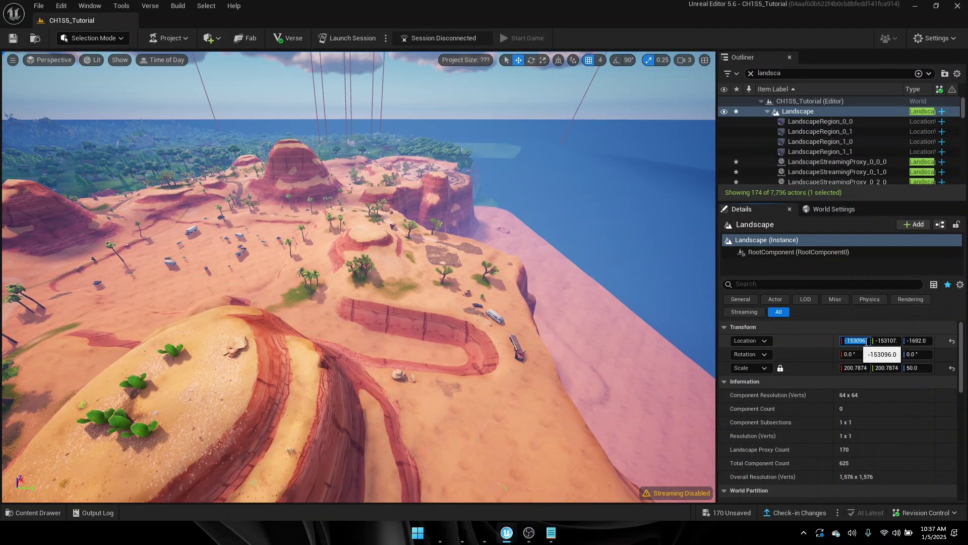
{"action": "key", "text": "Tab"}
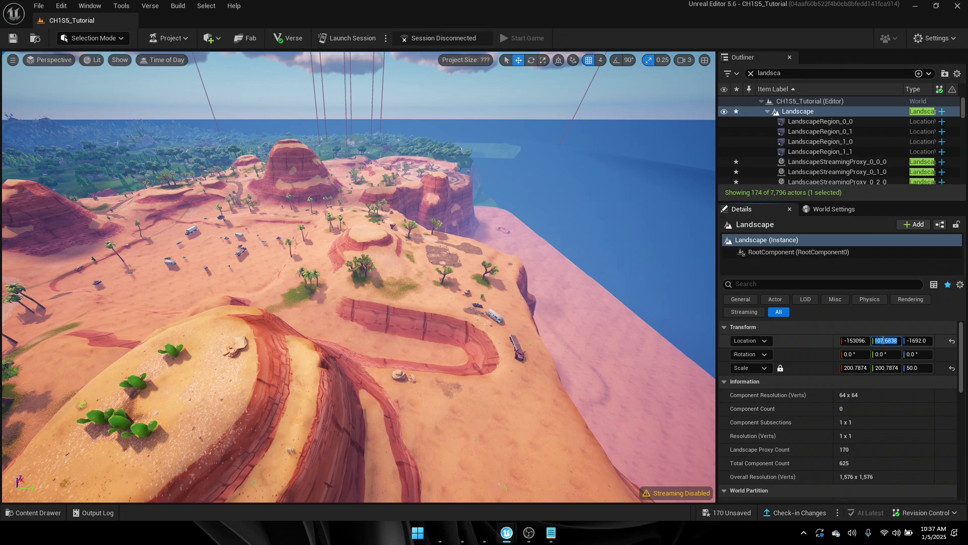
{"action": "key", "text": "ctrl+v"}
{"action": "key", "text": "shift+Tab"}
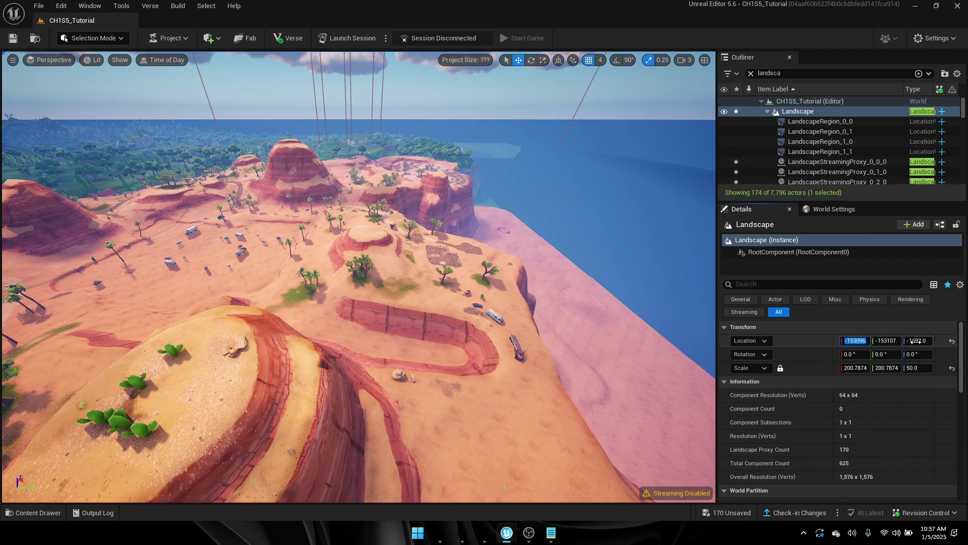
{"action": "left_click", "coordinate": [916, 341]}
Step: Examine the tree and prop placement over the rest of the island, up close and from above
{"action": "right_click_drag", "start_coordinate": [554, 322], "coordinate": [450, 392]}
{"action": "key", "text": "w"}
{"action": "key", "text": "s"}
{"action": "scroll", "coordinate": [514, 353], "scroll_direction": "up", "scroll_amount": 4}
{"action": "key", "text": "w"}
{"action": "key", "text": "w"}
{"action": "scroll", "coordinate": [418, 252], "scroll_direction": "down", "scroll_amount": 4}
{"action": "key", "text": "s"}
{"action": "scroll", "coordinate": [439, 297], "scroll_direction": "up", "scroll_amount": 4}
{"action": "key", "text": "s"}
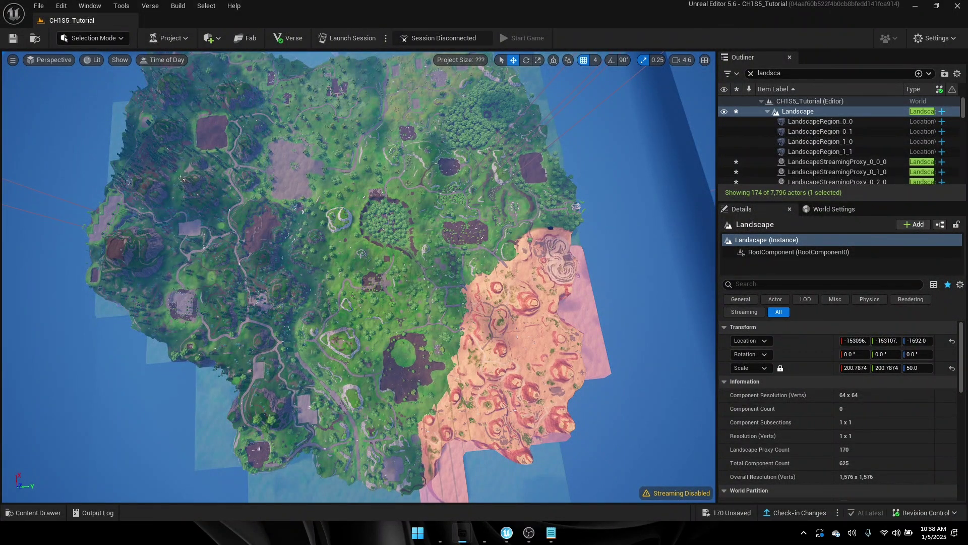
Step: Switch to Notepad, copy the entire text of the rivers file, and return to the level editor
{"action": "key", "text": "alt+Tab"}
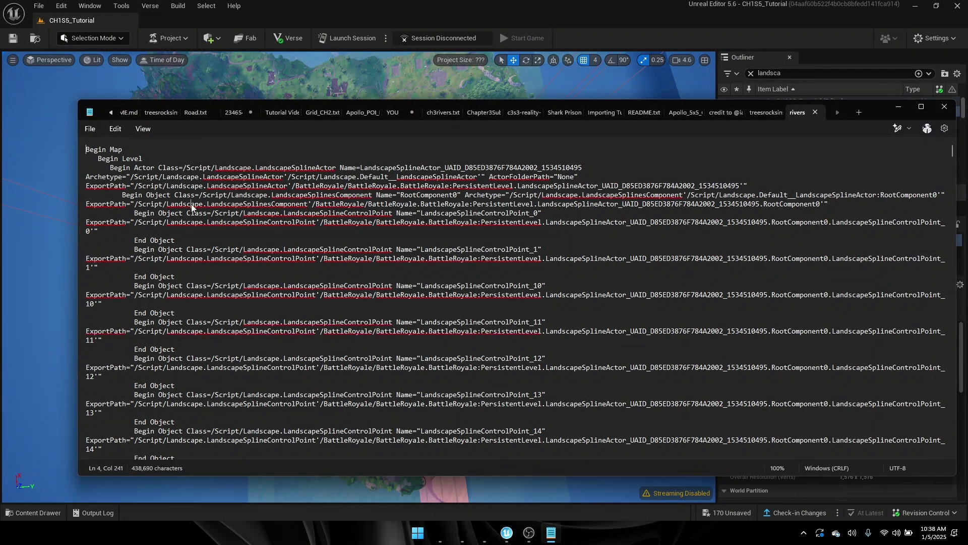
{"action": "key", "text": "ctrl+a"}
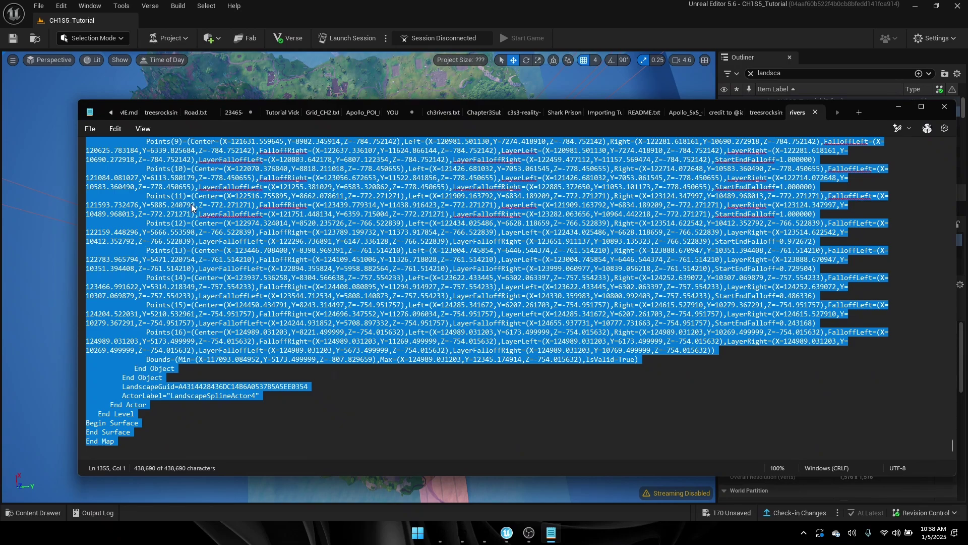
{"action": "right_click", "coordinate": [192, 204]}
{"action": "left_click", "coordinate": [250, 258]}
{"action": "left_click", "coordinate": [898, 107]}
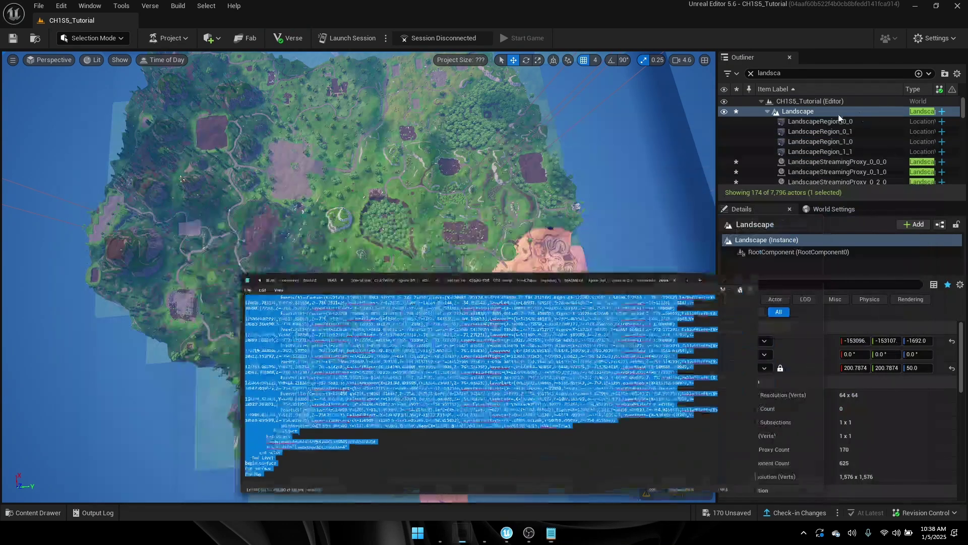
Step: Clear the Outliner filter and paste the copied river spline actors into the CH1S5_Tutorial level
{"action": "left_click", "coordinate": [801, 101]}
{"action": "left_click", "coordinate": [751, 75]}
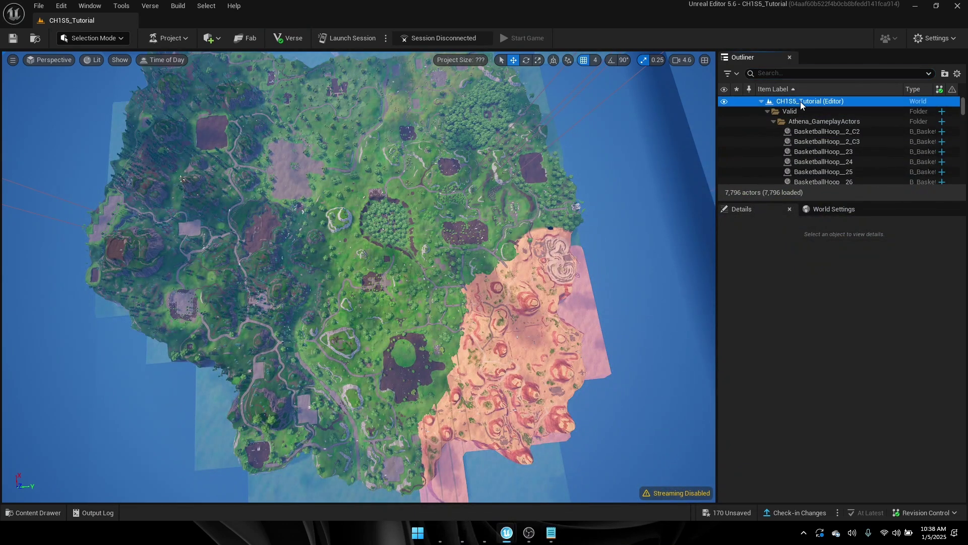
{"action": "right_click", "coordinate": [800, 102]}
{"action": "mouse_move", "coordinate": [821, 166]}
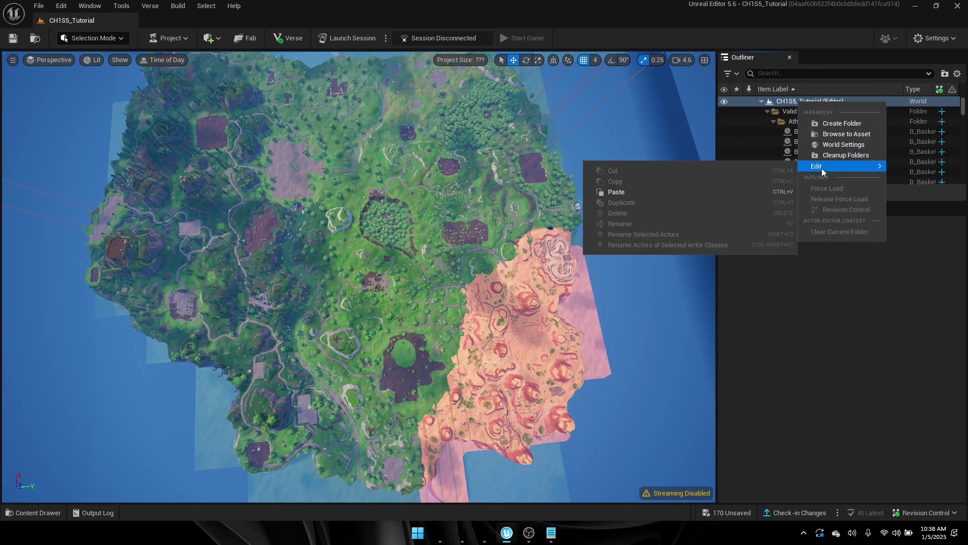
{"action": "left_click", "coordinate": [615, 193]}
Step: Examine the pasted river splines over the terrain and the properties of LandscapeSplineActor4, and select LandscapeSplineActor5
{"action": "right_click_drag", "start_coordinate": [403, 277], "coordinate": [292, 181]}
{"action": "key", "text": "w"}
{"action": "scroll", "coordinate": [359, 276], "scroll_direction": "down", "scroll_amount": 3}
{"action": "key", "text": "w"}
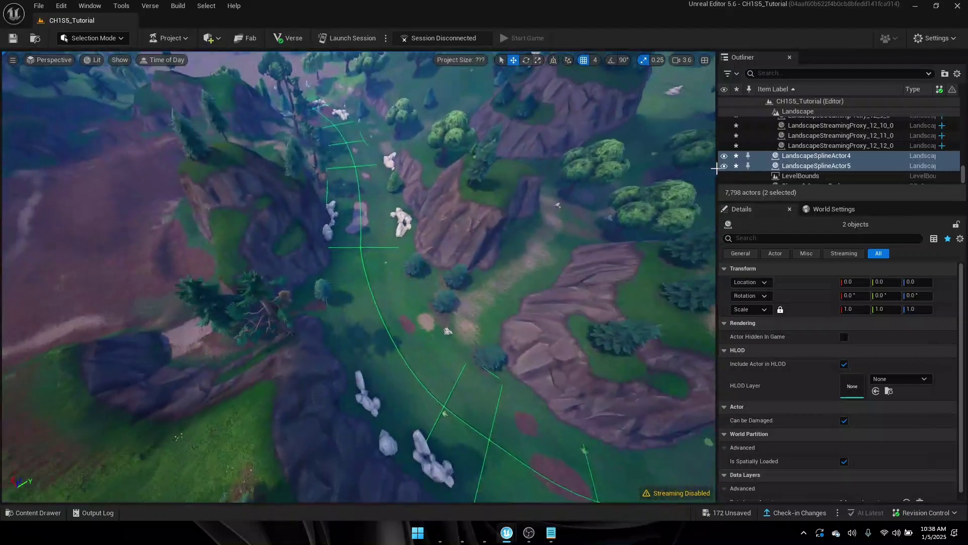
{"action": "left_click", "coordinate": [800, 157]}
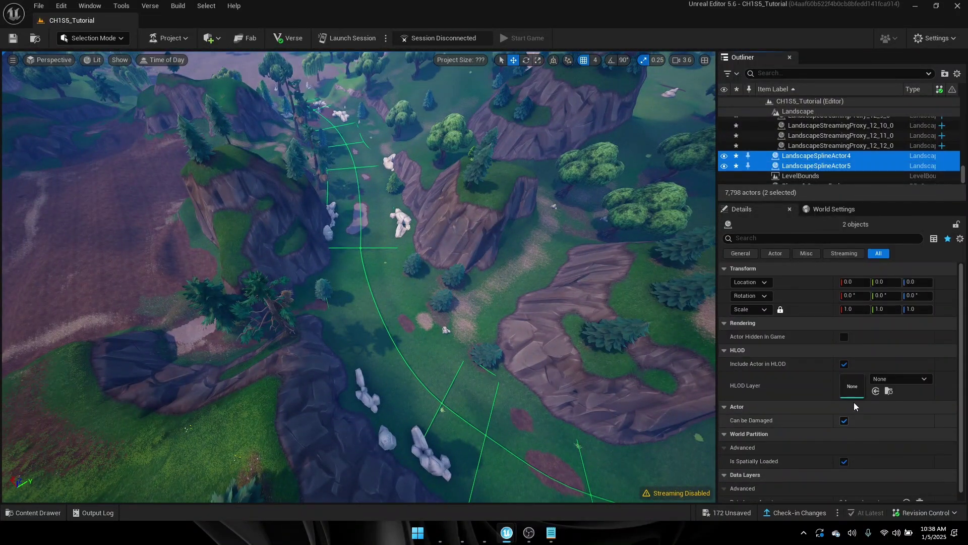
{"action": "scroll", "coordinate": [806, 399], "scroll_direction": "down", "scroll_amount": 1}
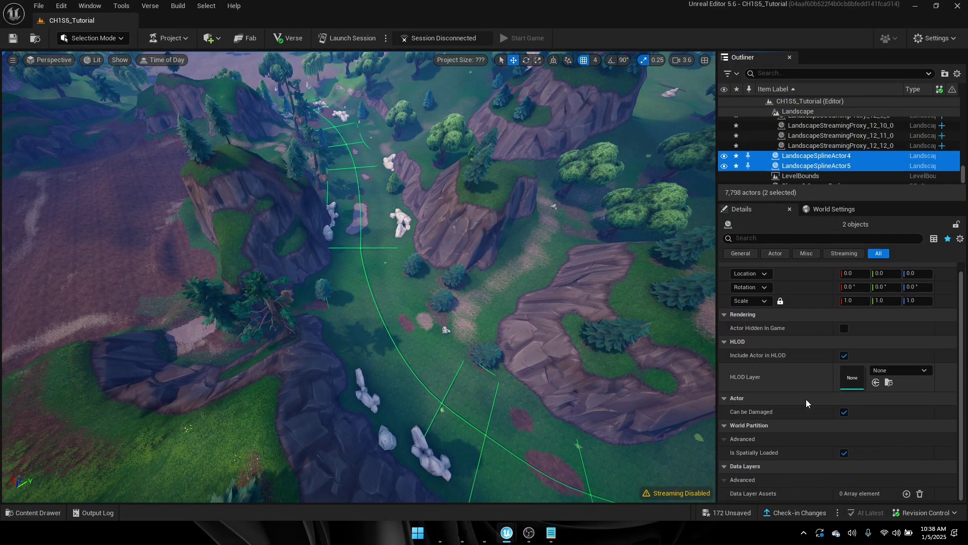
{"action": "left_click", "coordinate": [800, 158]}
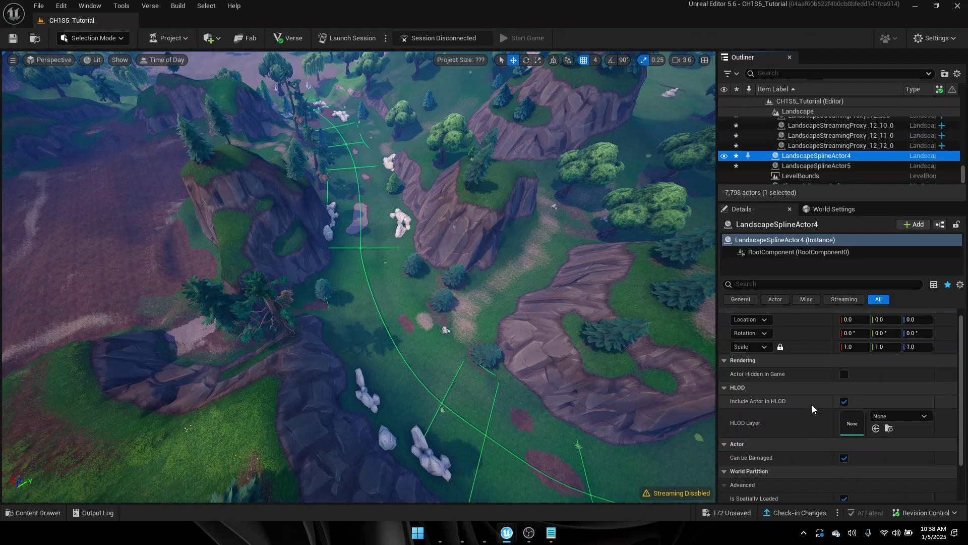
{"action": "scroll", "coordinate": [812, 405], "scroll_direction": "down", "scroll_amount": 1}
{"action": "scroll", "coordinate": [835, 418], "scroll_direction": "up", "scroll_amount": 1}
{"action": "scroll", "coordinate": [813, 402], "scroll_direction": "down", "scroll_amount": 2}
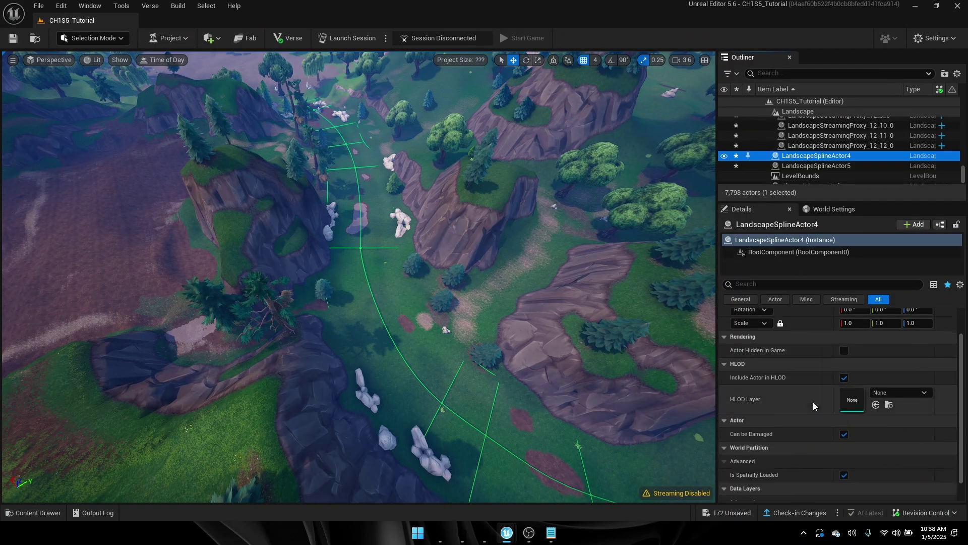
{"action": "right_click_drag", "start_coordinate": [477, 252], "coordinate": [433, 353]}
{"action": "key", "text": "s"}
{"action": "left_click", "coordinate": [472, 250]}
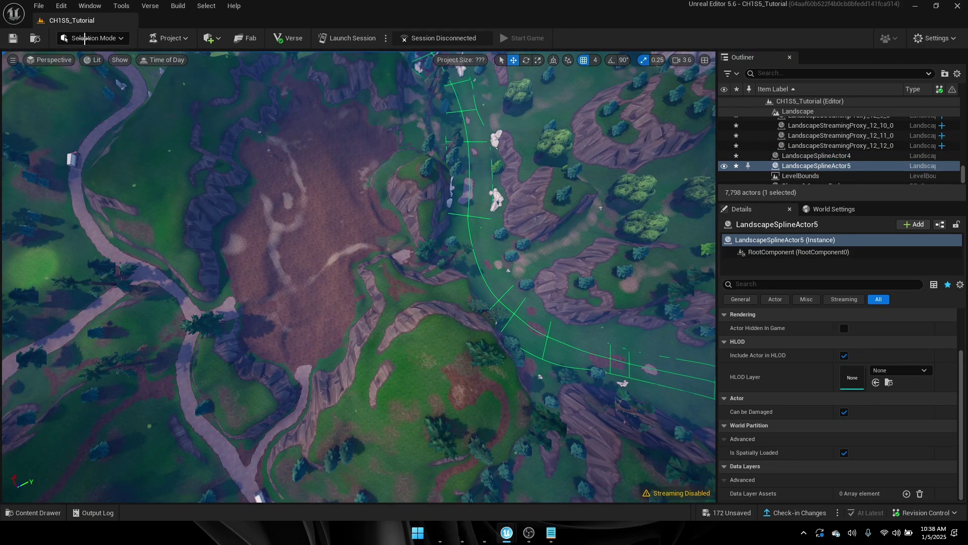
Step: With the landscape Splines tool, select the end segment of LandscapeSplineActor5 and inspect its water mesh up close
{"action": "key", "text": "shift+2"}
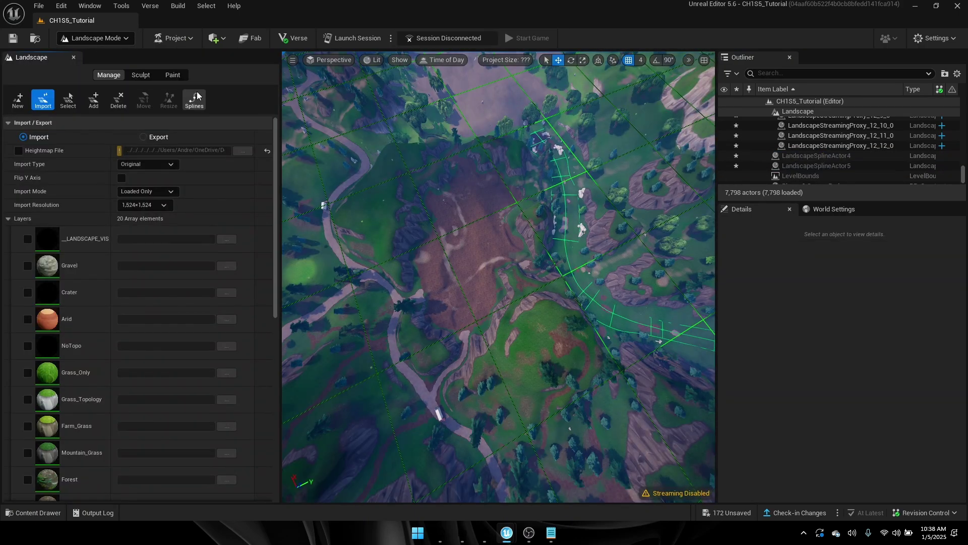
{"action": "left_click", "coordinate": [197, 96]}
{"action": "right_click_drag", "start_coordinate": [505, 205], "coordinate": [474, 141]}
{"action": "key", "text": "w"}
{"action": "left_click", "coordinate": [525, 283]}
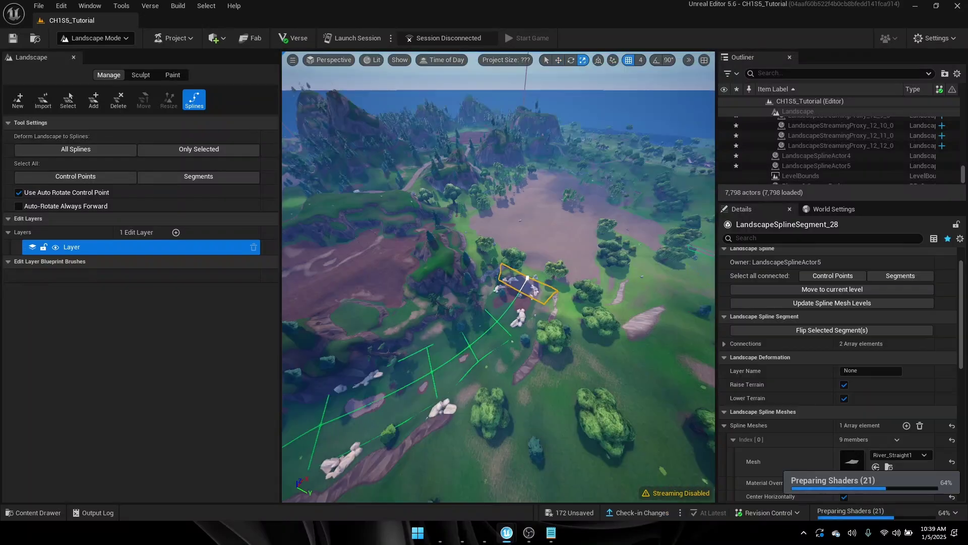
{"action": "right_click_drag", "start_coordinate": [525, 282], "coordinate": [552, 303]}
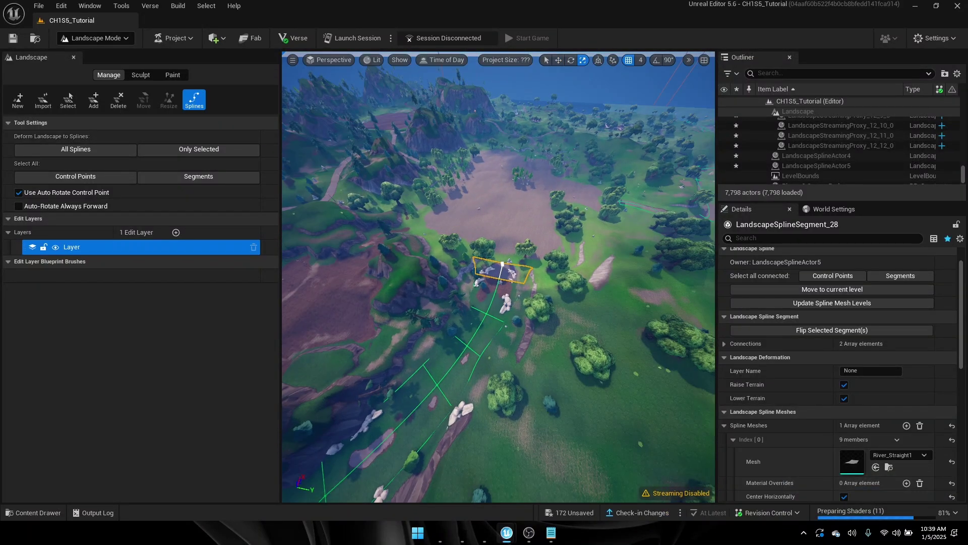
{"action": "key", "text": "f"}
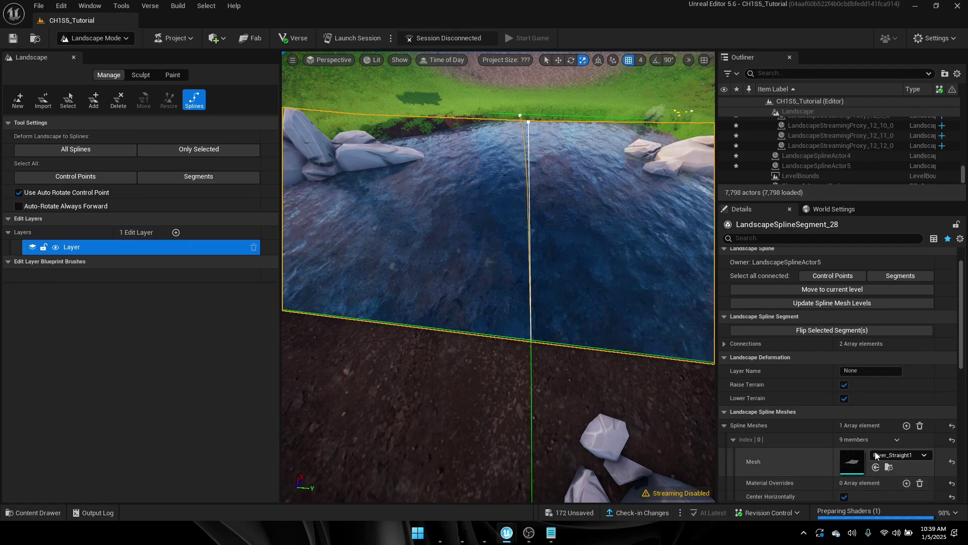
{"action": "right_click_drag", "start_coordinate": [573, 345], "coordinate": [528, 374]}
{"action": "key", "text": "s"}
{"action": "right_click_drag", "start_coordinate": [498, 276], "coordinate": [454, 333]}
{"action": "key", "text": "w"}
{"action": "key", "text": "s"}
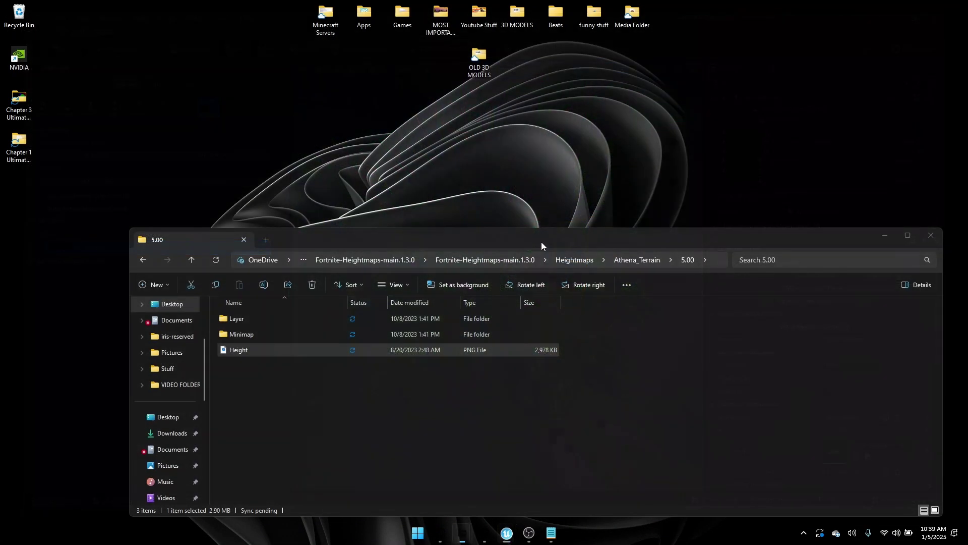
Step: Close the 5.00 heightmap folder window
{"action": "right_click", "coordinate": [543, 242]}
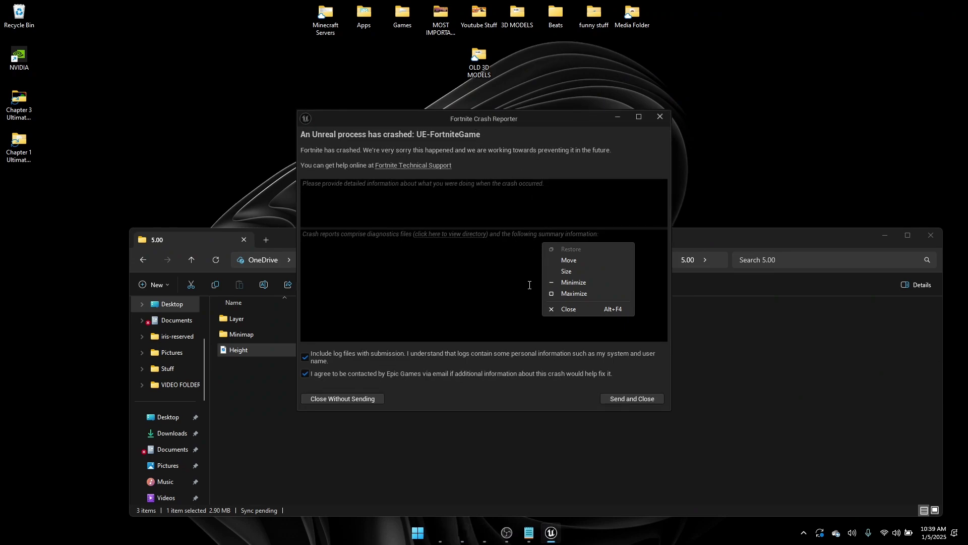
{"action": "left_click", "coordinate": [567, 309]}
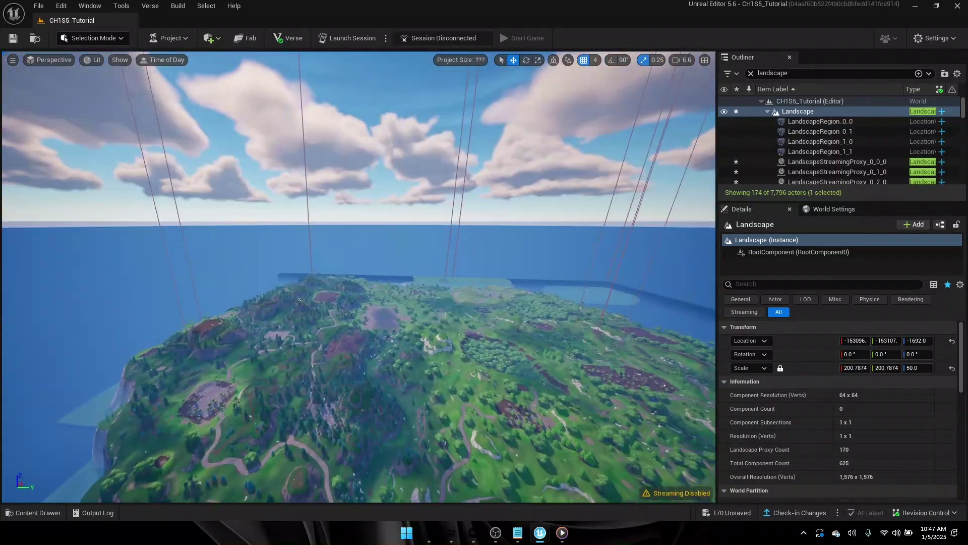
Step: Save all unsaved changes to the CH1S5_Tutorial level
{"action": "right_click_drag", "start_coordinate": [359, 277], "coordinate": [201, 353]}
{"action": "scroll", "coordinate": [358, 277], "scroll_direction": "down", "scroll_amount": 2}
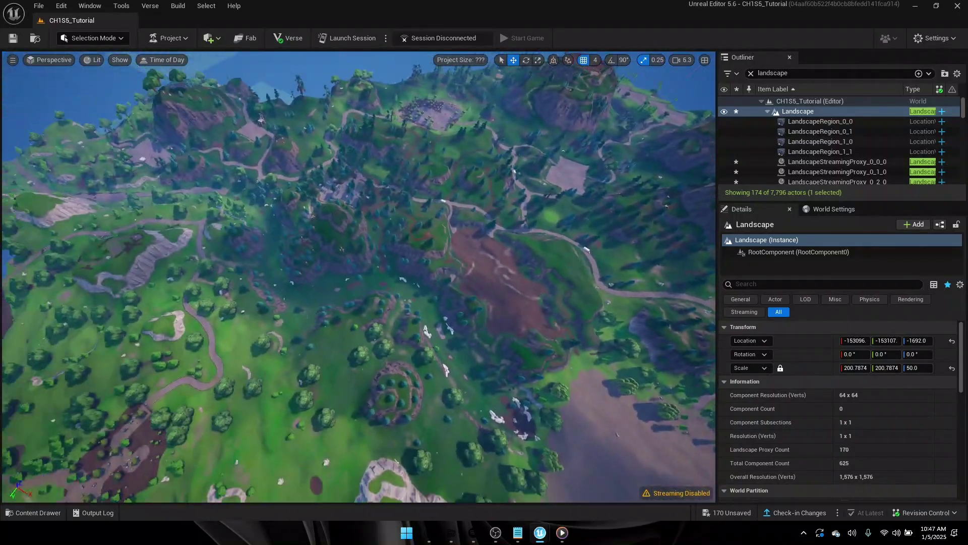
{"action": "right_click_drag", "start_coordinate": [398, 323], "coordinate": [353, 328]}
{"action": "key", "text": "s"}
{"action": "key", "text": "ctrl+s"}
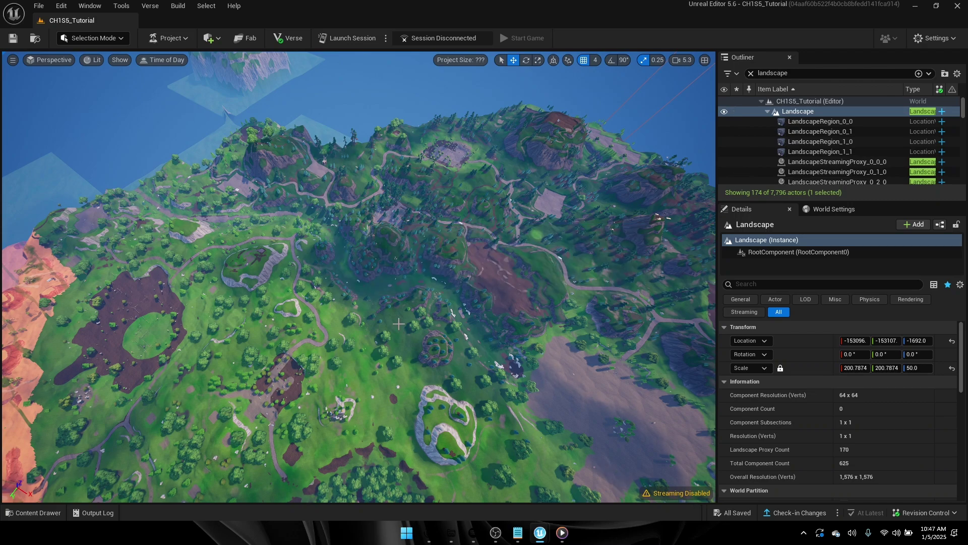
Step: Copy the entire text of the rivers file in Notepad and return to the level editor
{"action": "right_click_drag", "start_coordinate": [418, 301], "coordinate": [350, 241]}
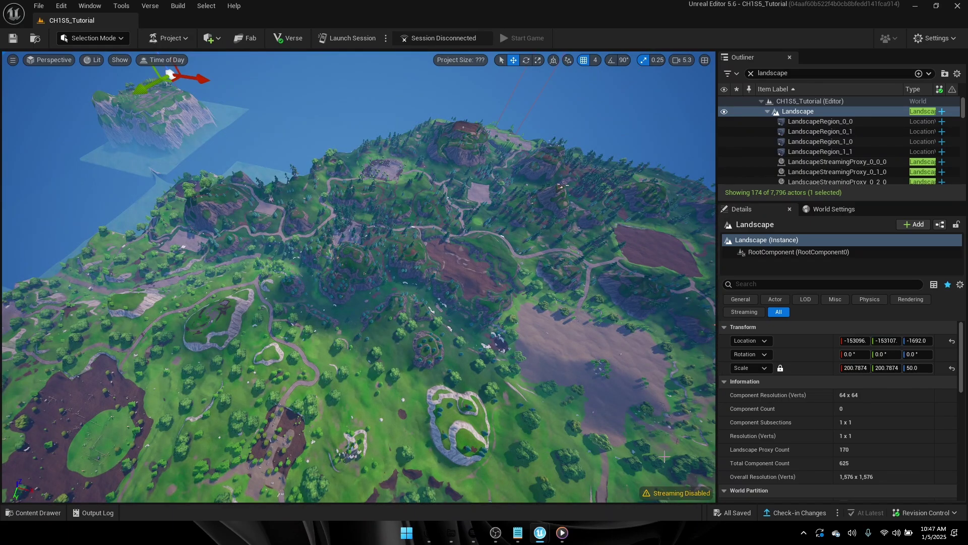
{"action": "right_click", "coordinate": [824, 99]}
{"action": "mouse_move", "coordinate": [854, 163]}
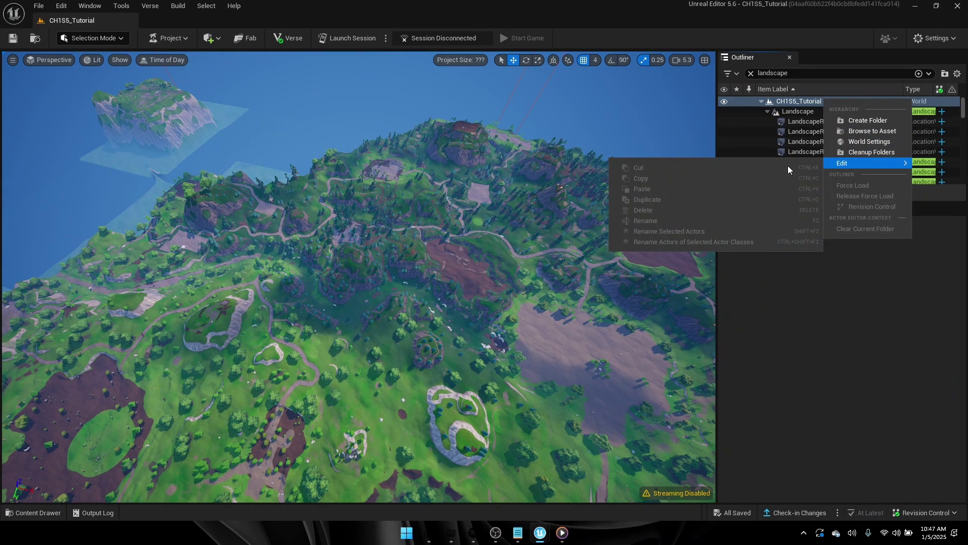
{"action": "left_click", "coordinate": [518, 532]}
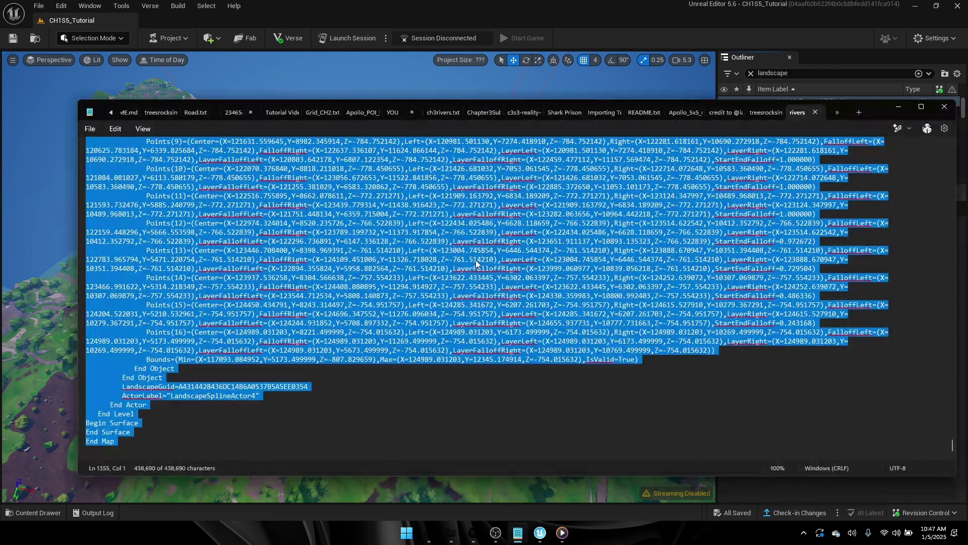
{"action": "right_click", "coordinate": [476, 259]}
{"action": "left_click", "coordinate": [519, 305]}
{"action": "left_click", "coordinate": [557, 97]}
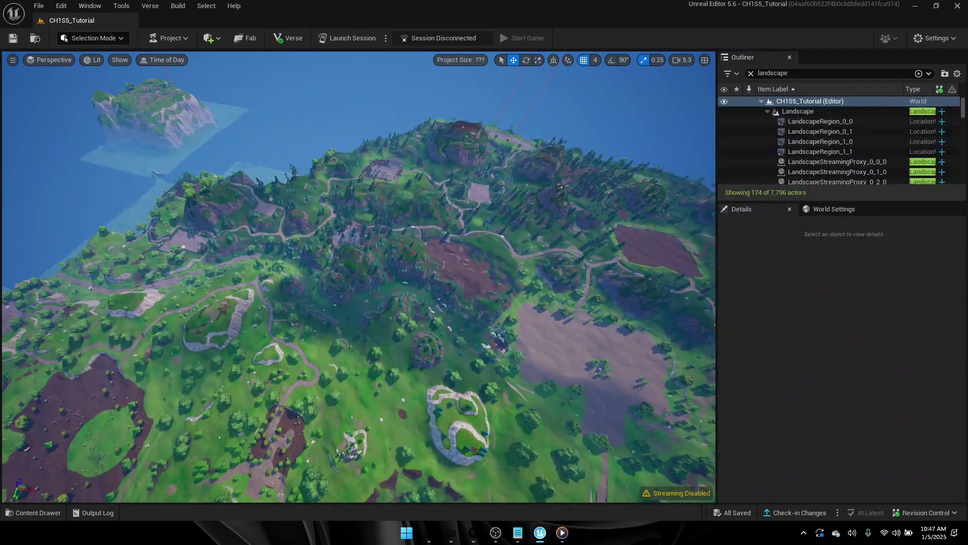
Step: Paste the copied river spline actors into the CH1S5_Tutorial level again
{"action": "right_click", "coordinate": [618, 92]}
{"action": "right_click", "coordinate": [807, 104]}
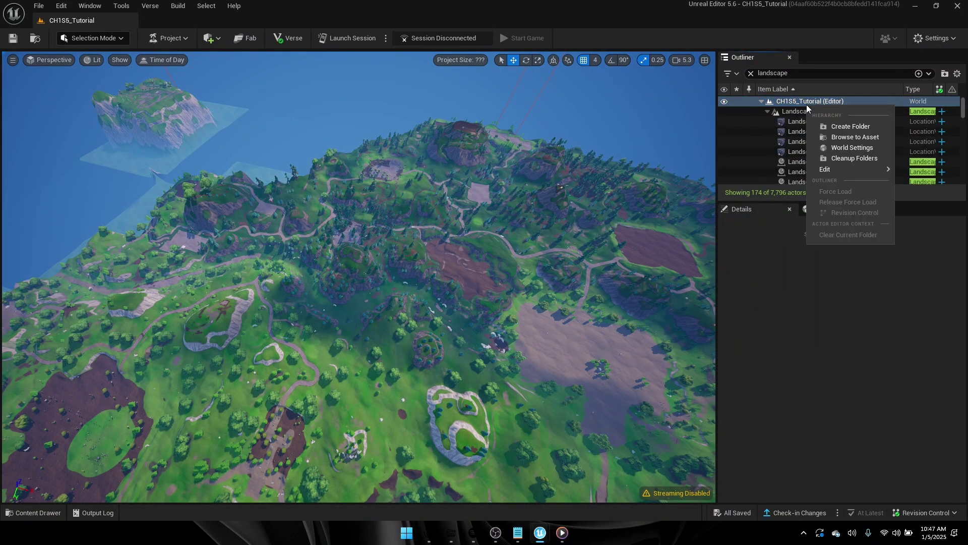
{"action": "mouse_move", "coordinate": [831, 174]}
{"action": "left_click", "coordinate": [721, 194]}
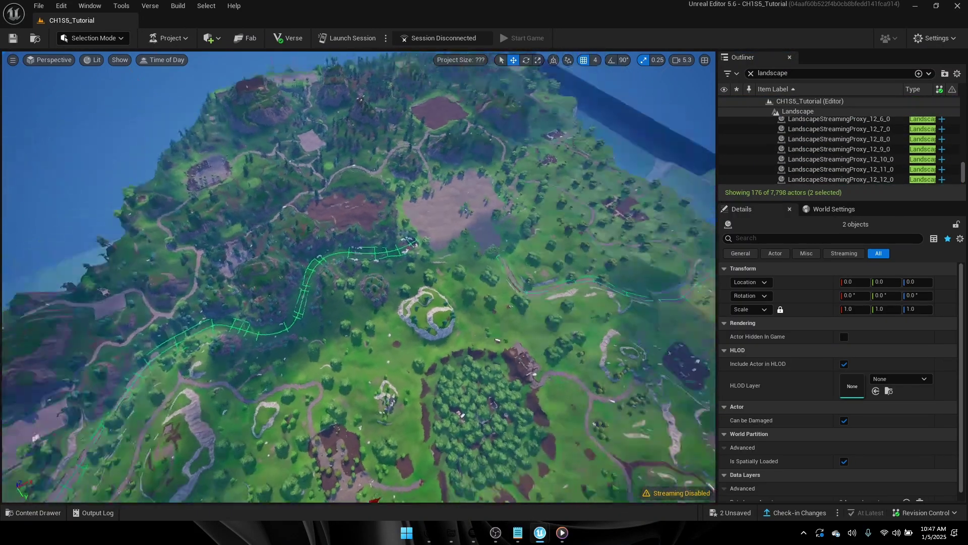
Step: Select LandscapeSplineActor5 at the river's end and activate the Splines tool in Landscape Mode
{"action": "key", "text": "w"}
{"action": "right_click_drag", "start_coordinate": [359, 277], "coordinate": [346, 302]}
{"action": "scroll", "coordinate": [359, 277], "scroll_direction": "down", "scroll_amount": 2}
{"action": "key", "text": "w"}
{"action": "scroll", "coordinate": [343, 302], "scroll_direction": "down", "scroll_amount": 2}
{"action": "left_click", "coordinate": [575, 196]}
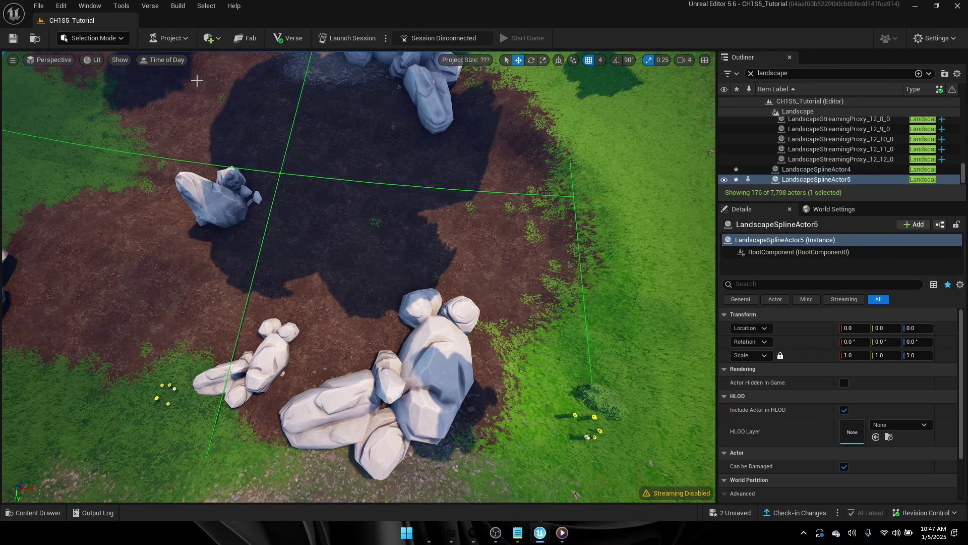
{"action": "key", "text": "shift+2"}
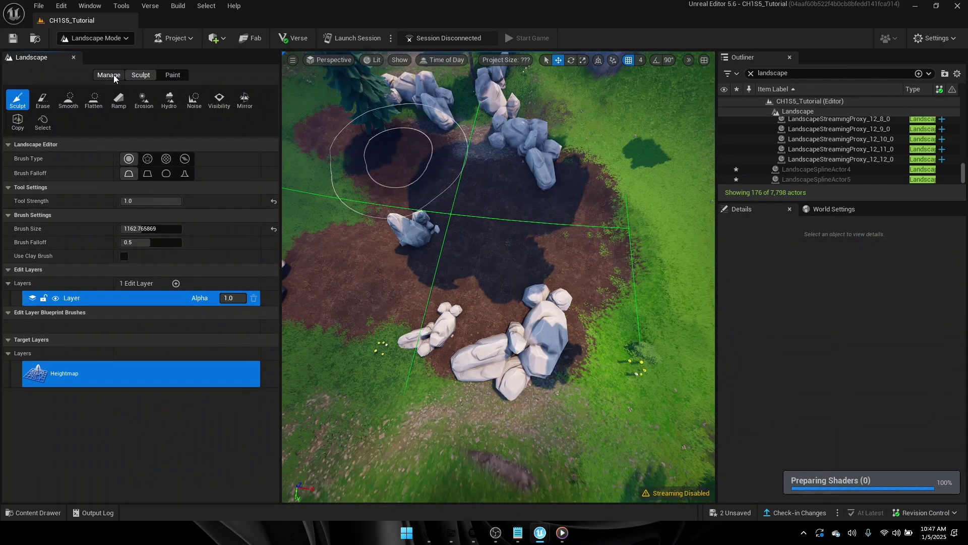
{"action": "left_click", "coordinate": [114, 75]}
{"action": "left_click", "coordinate": [197, 99]}
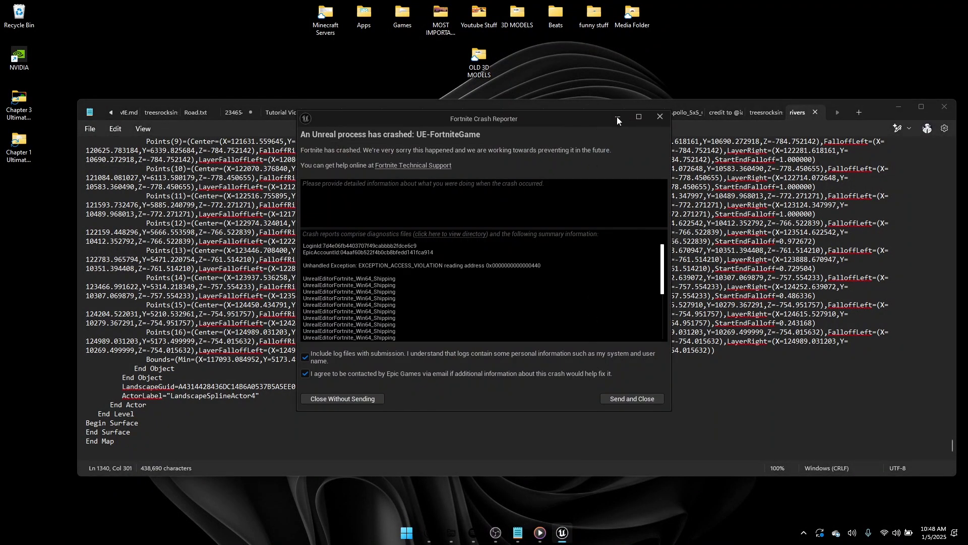
Step: Minimize the Fortnite Crash Reporter and the Notepad window with the rivers file
{"action": "left_click", "coordinate": [616, 116]}
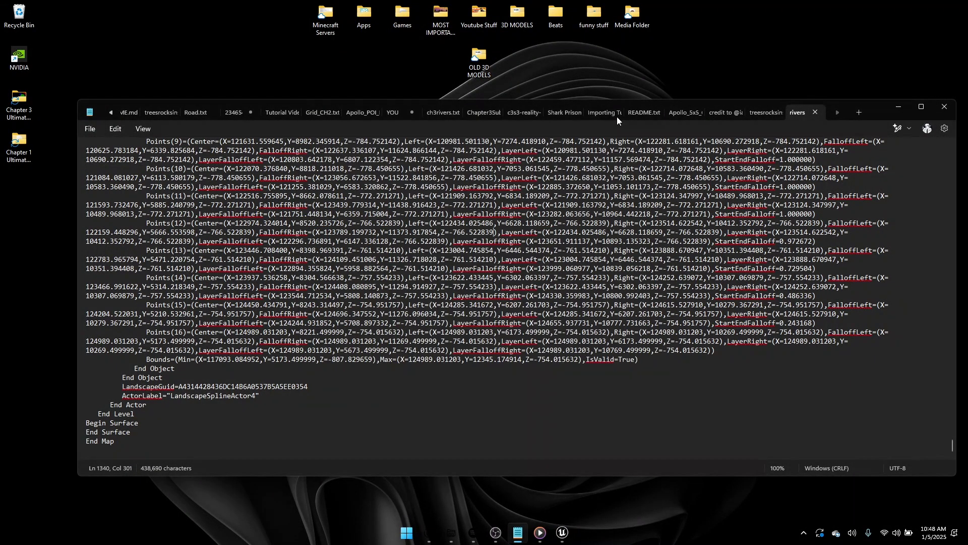
{"action": "left_click", "coordinate": [896, 110]}
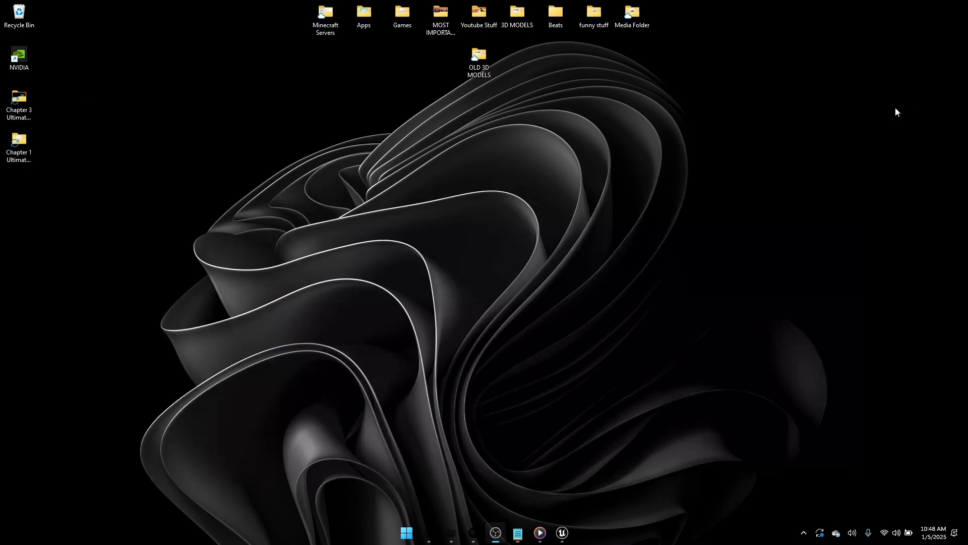
{"action": "left_click", "coordinate": [661, 213]}
{"action": "left_click", "coordinate": [568, 529]}
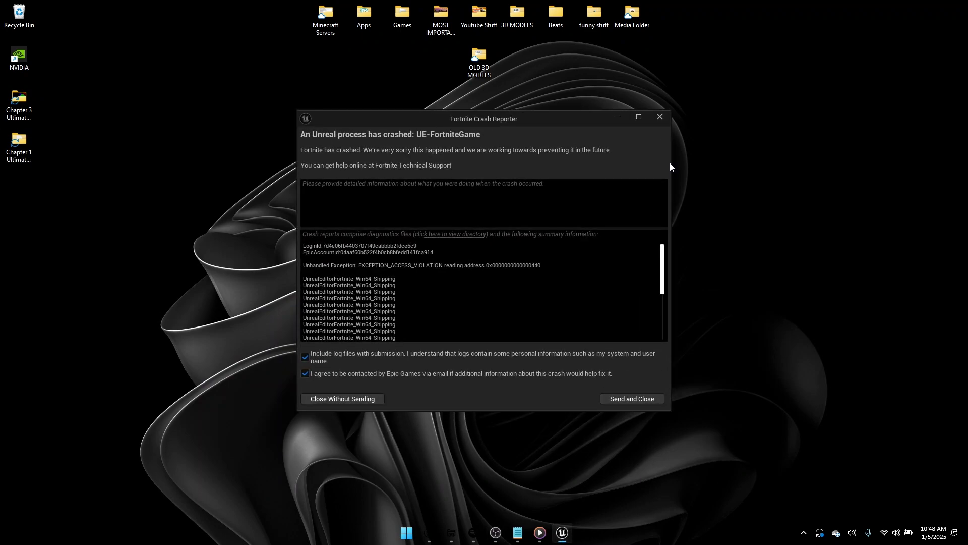
{"action": "left_click", "coordinate": [618, 118]}
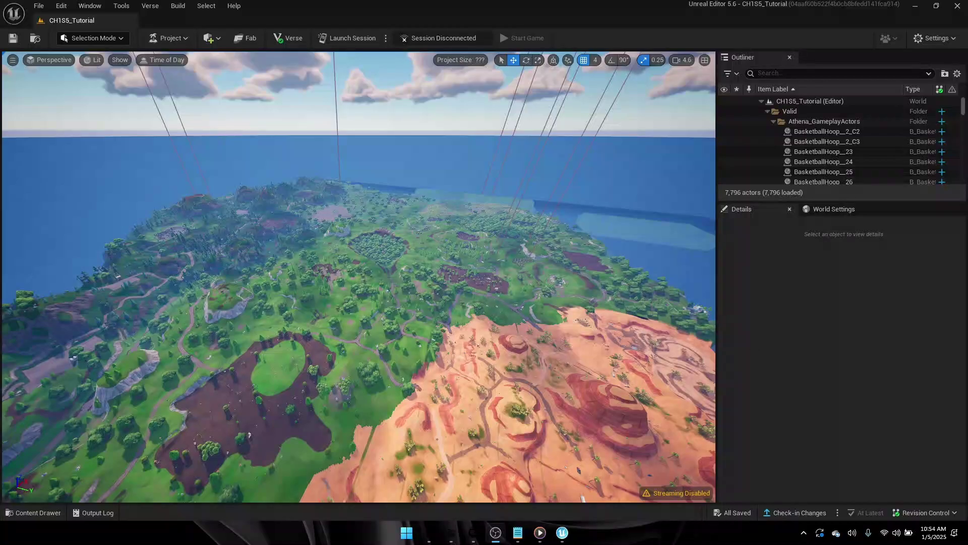
{"action": "right_click_drag", "start_coordinate": [359, 276], "coordinate": [75, 232]}
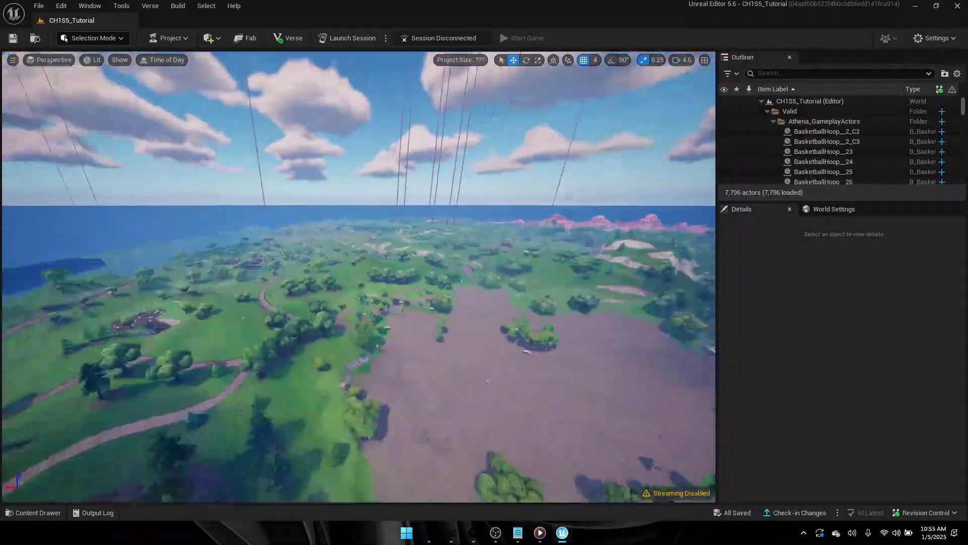